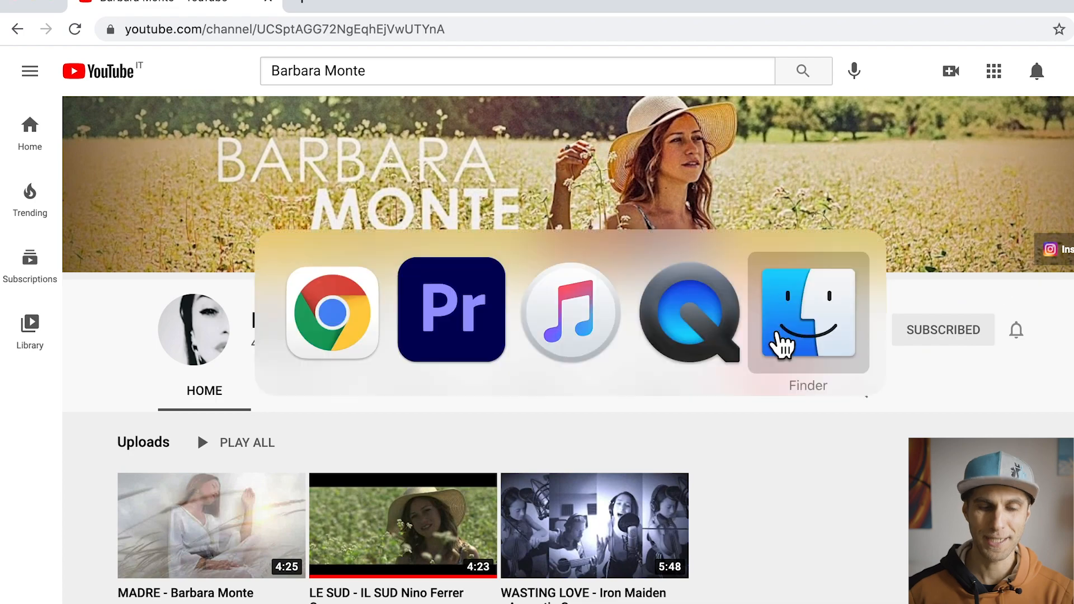
Step: Switch to Premiere Pro and collapse the VIDEO bin in the project
{"action": "left_click", "coordinate": [485, 343]}
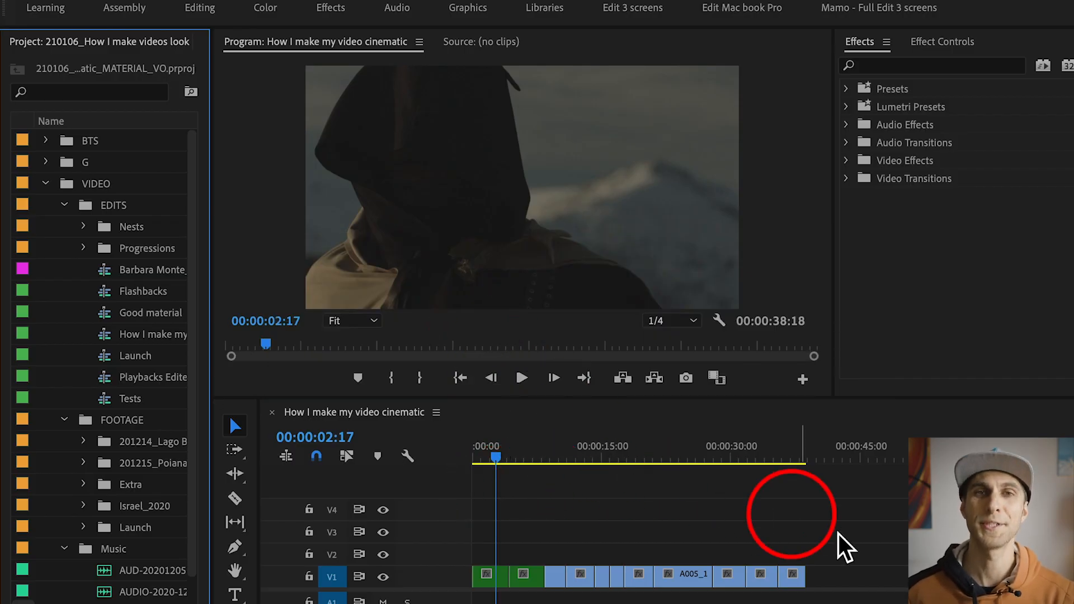
{"action": "left_click", "coordinate": [770, 526]}
{"action": "key", "text": "="}
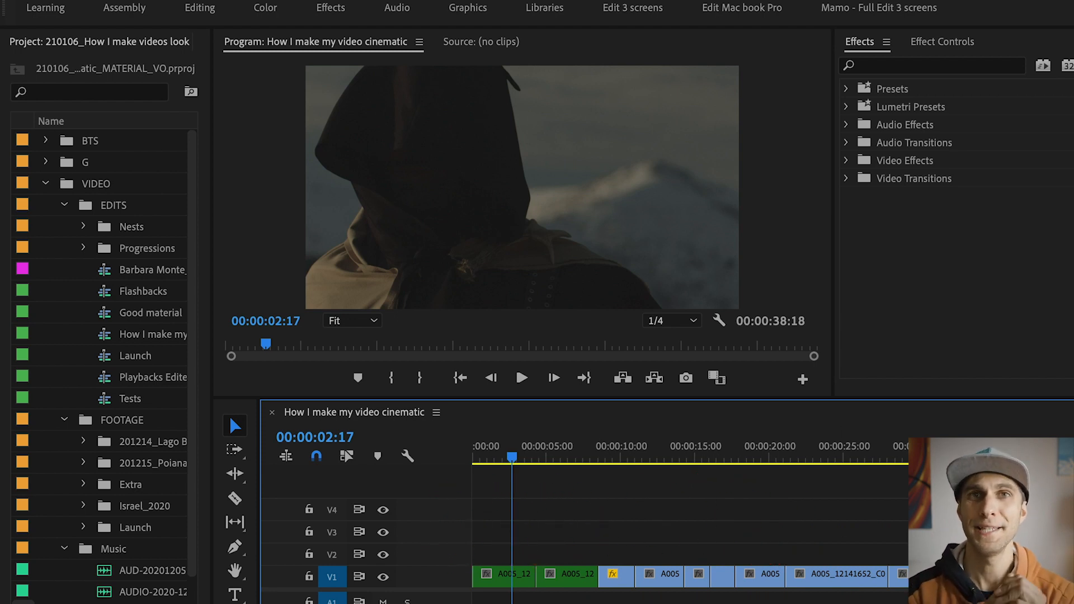
{"action": "scroll", "coordinate": [576, 516], "scroll_direction": "down", "scroll_amount": 1}
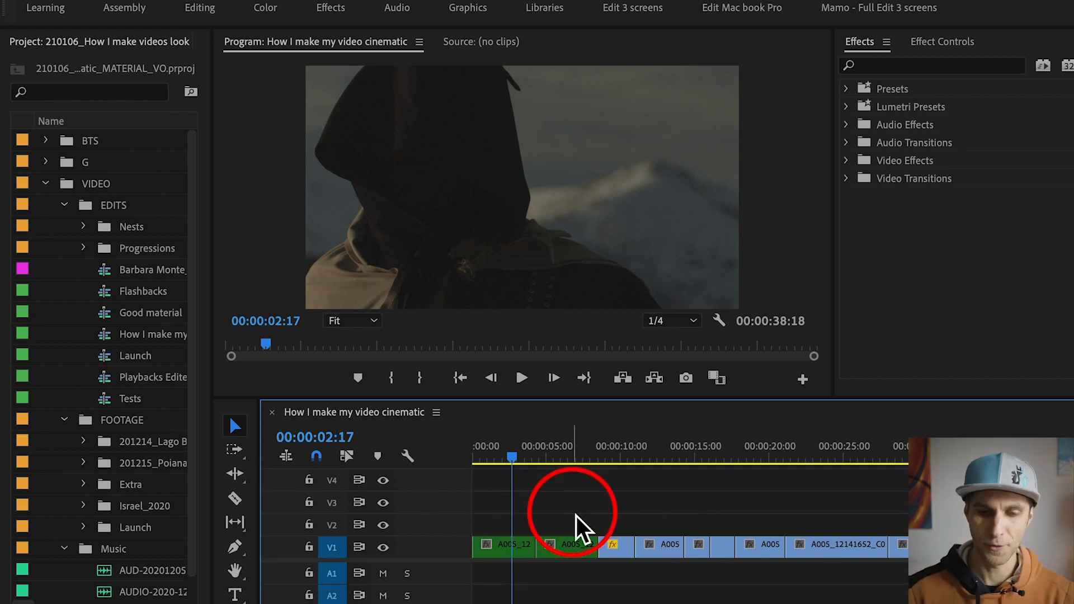
{"action": "left_click", "coordinate": [50, 184]}
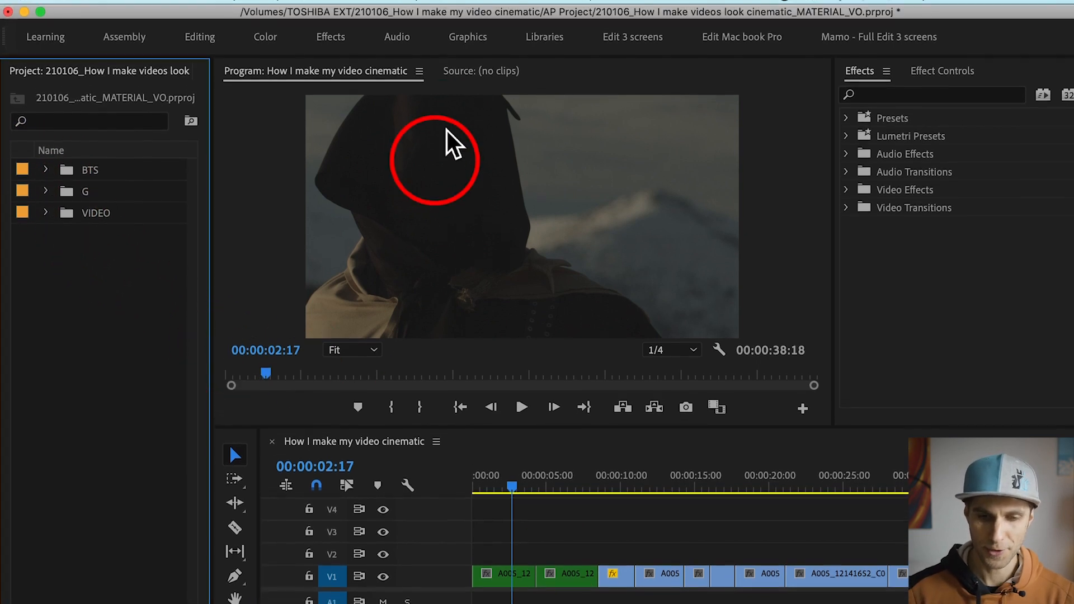
Step: Show Lumetri Scopes and Lumetri Color in the workspace and widen the scopes area beside the program monitor
{"action": "left_click", "coordinate": [531, 9]}
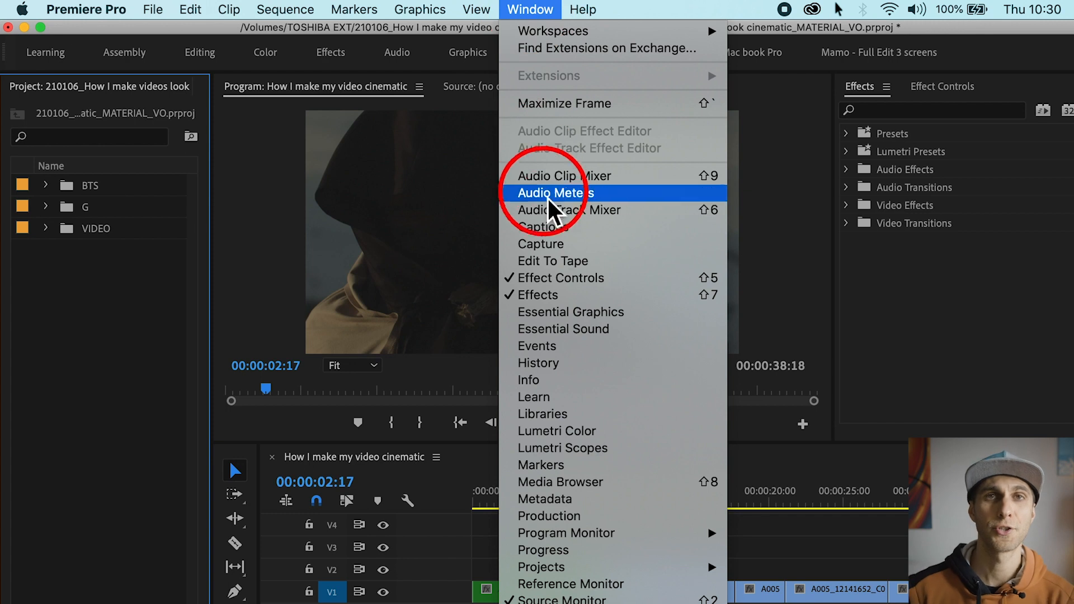
{"action": "left_click", "coordinate": [590, 451]}
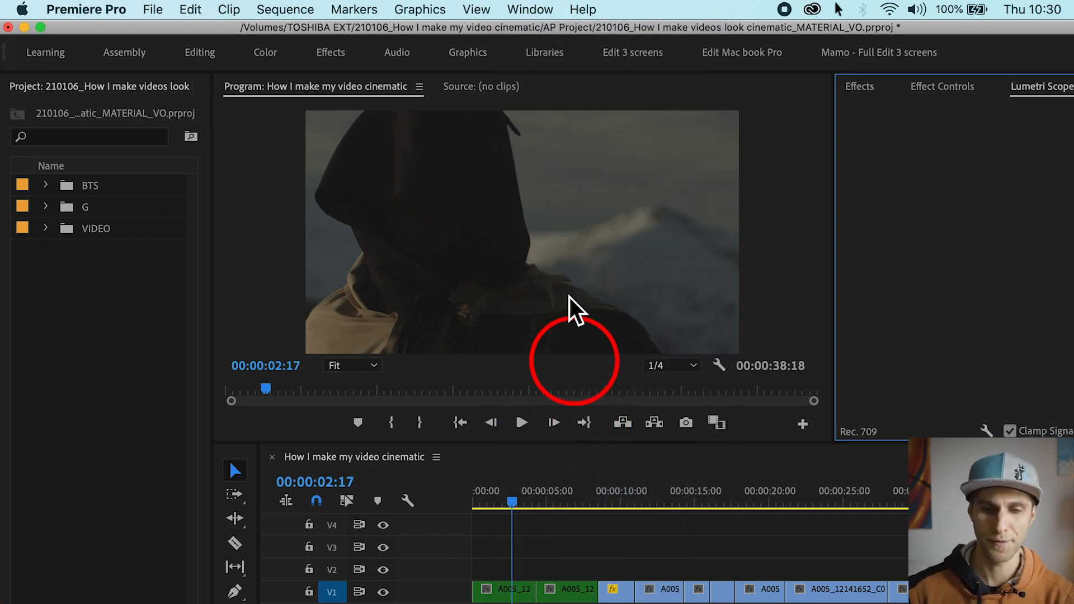
{"action": "left_click", "coordinate": [531, 9]}
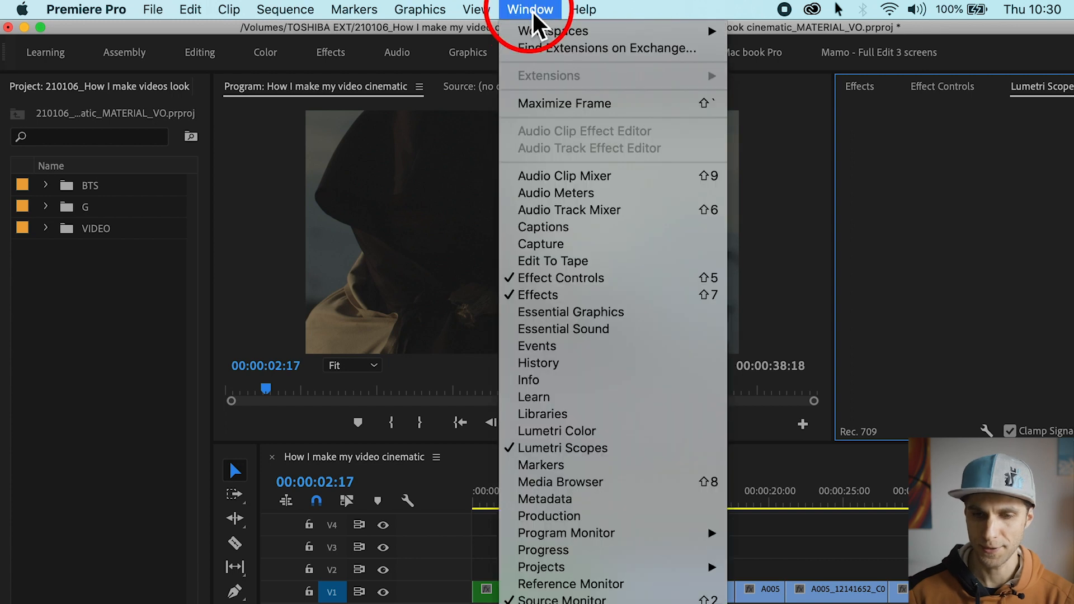
{"action": "left_click", "coordinate": [572, 435]}
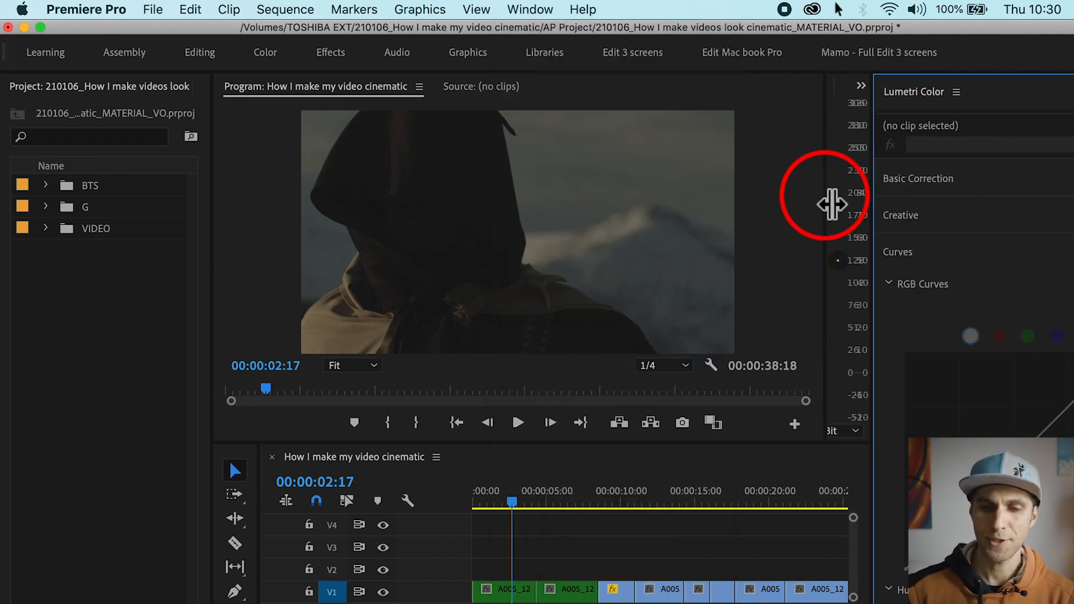
{"action": "left_click_drag", "start_coordinate": [825, 206], "coordinate": [629, 224]}
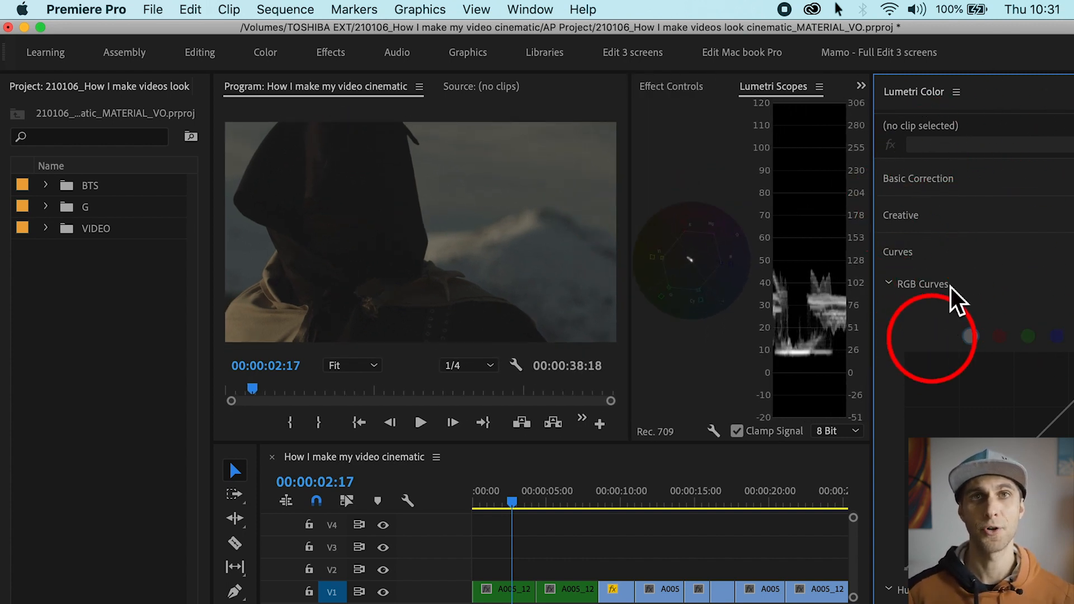
Step: Expand Basic Correction for the first clip on V1 and rebalance the widths of the program monitor, scopes and Lumetri Color
{"action": "left_click", "coordinate": [934, 184]}
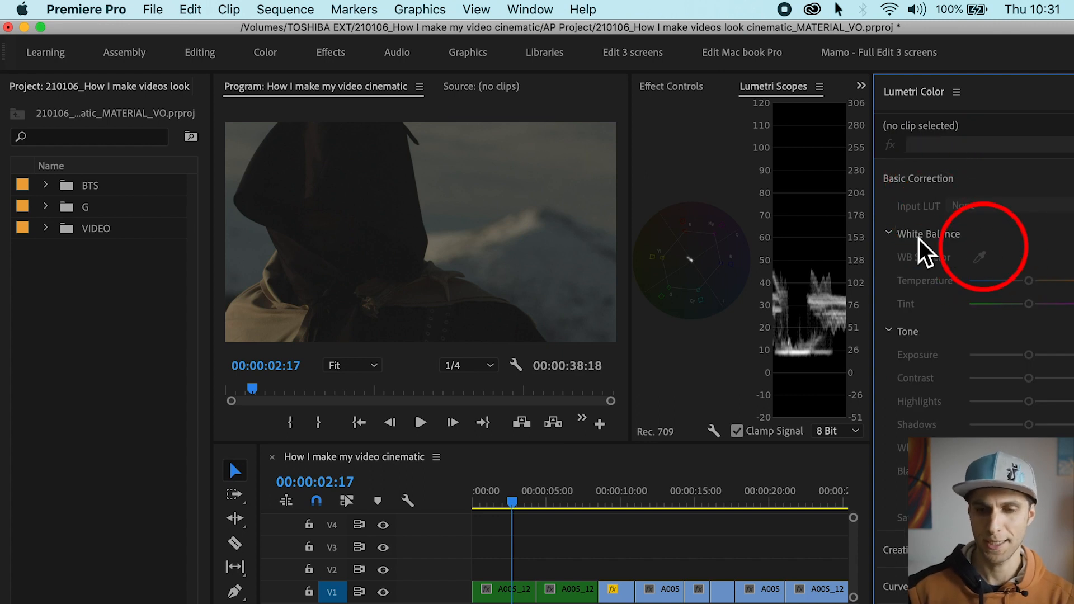
{"action": "left_click", "coordinate": [517, 591]}
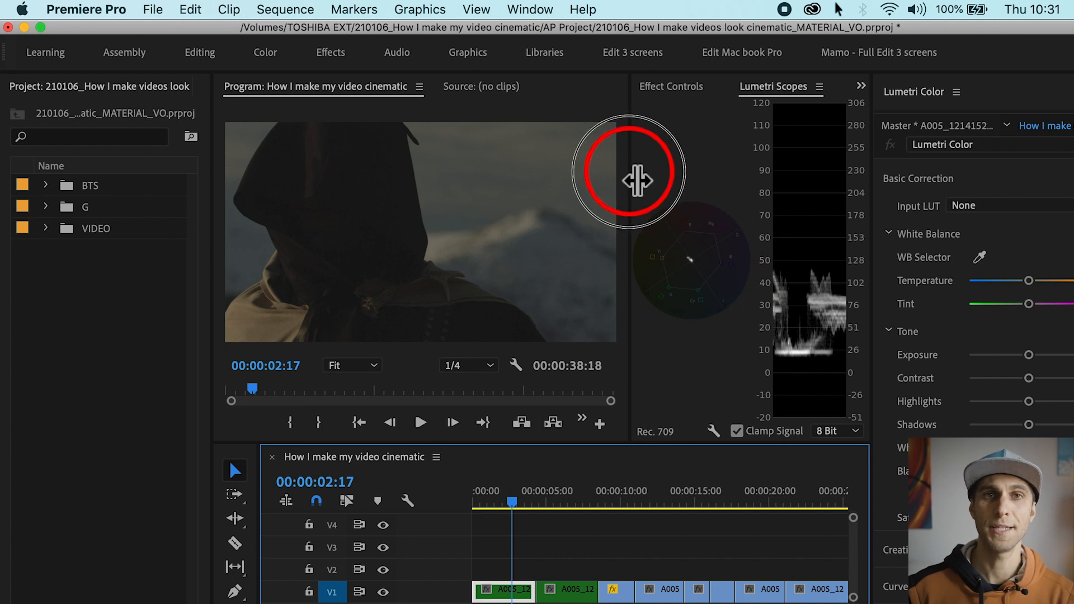
{"action": "left_click_drag", "start_coordinate": [637, 180], "coordinate": [703, 178]}
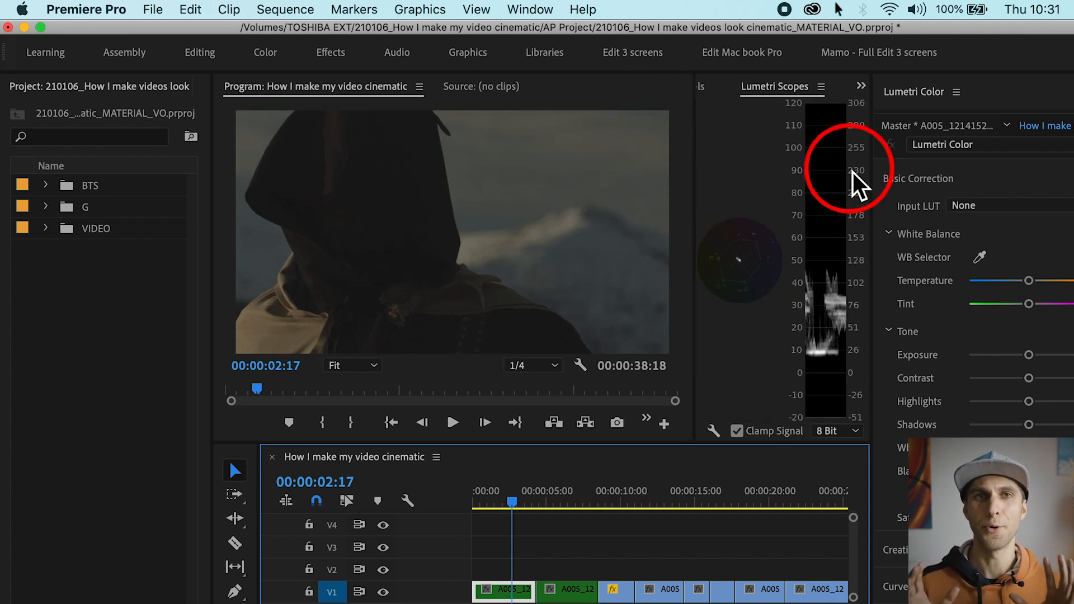
{"action": "left_click_drag", "start_coordinate": [889, 199], "coordinate": [926, 207]}
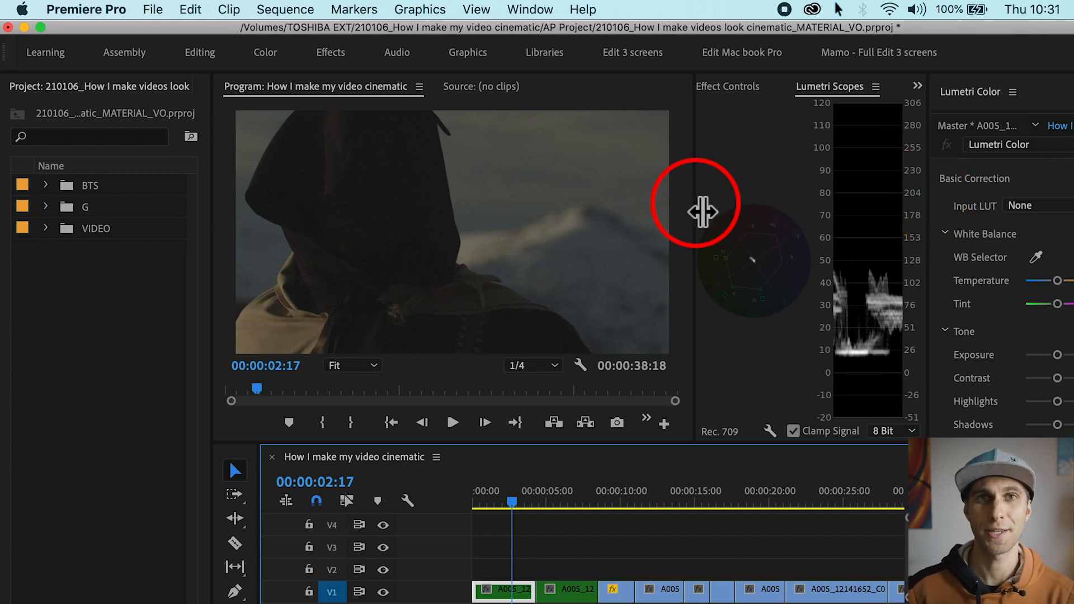
{"action": "left_click_drag", "start_coordinate": [697, 211], "coordinate": [773, 213]}
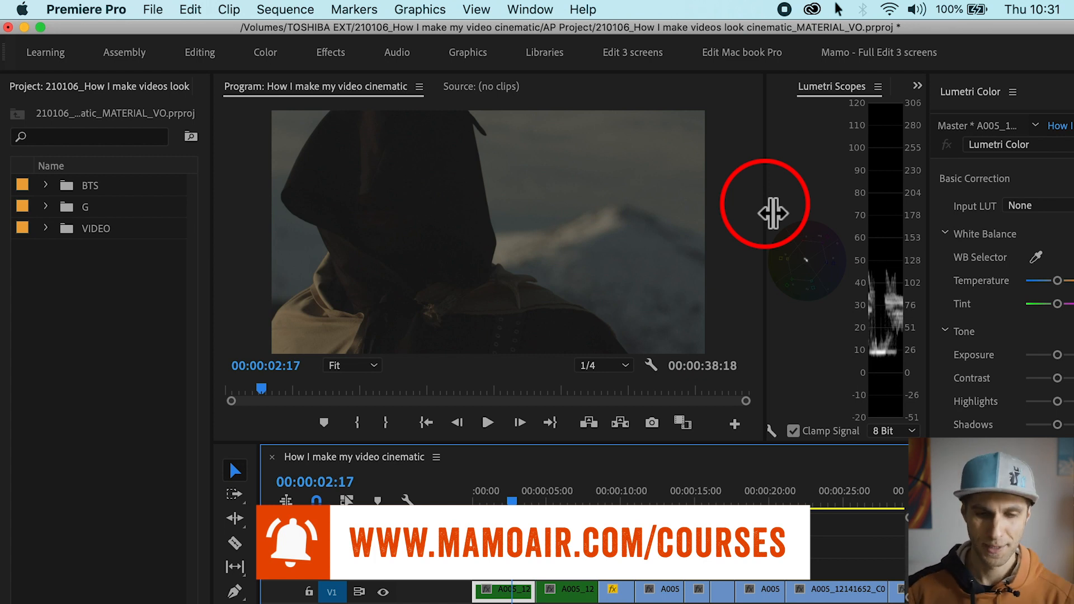
Step: Create a new bin named GRADING at the project's top level and select it
{"action": "left_click", "coordinate": [681, 531]}
{"action": "key", "text": "minus"}
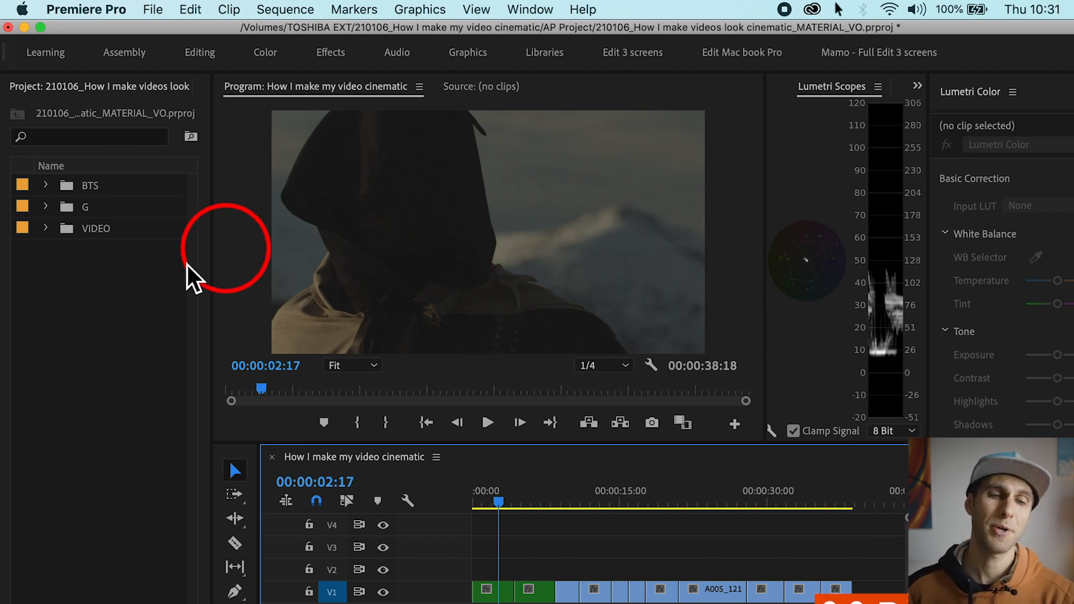
{"action": "key", "text": "super+b"}
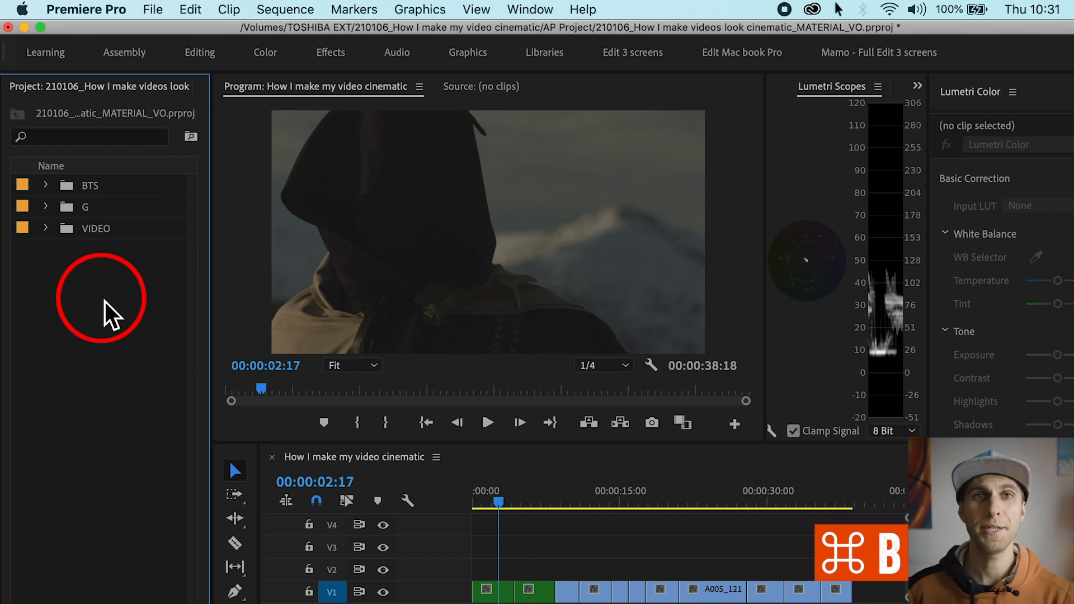
{"action": "key", "text": "super+b"}
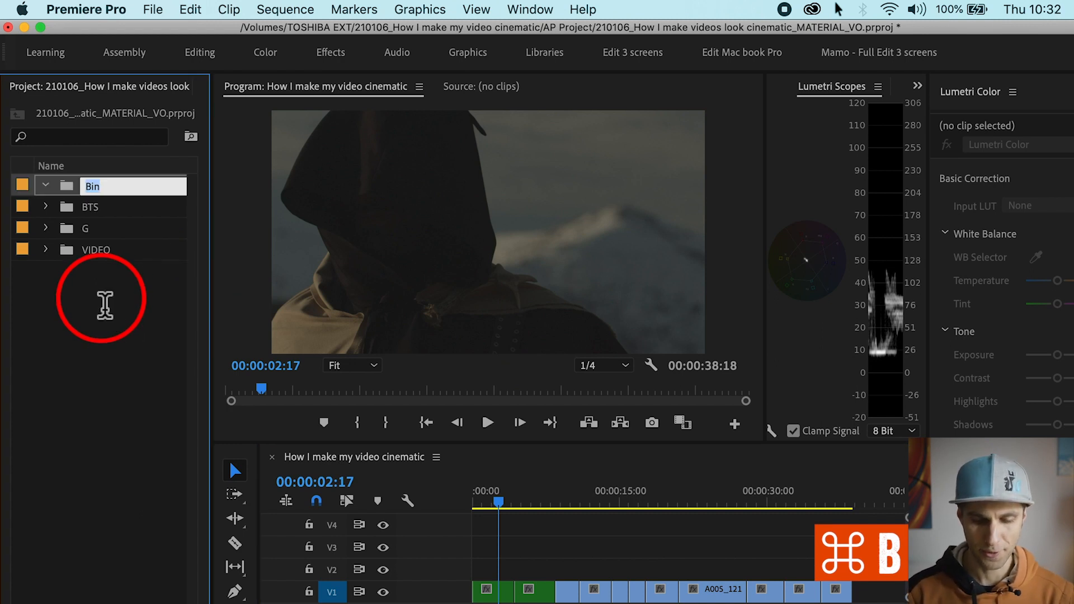
{"action": "type", "text": "GRADING"}
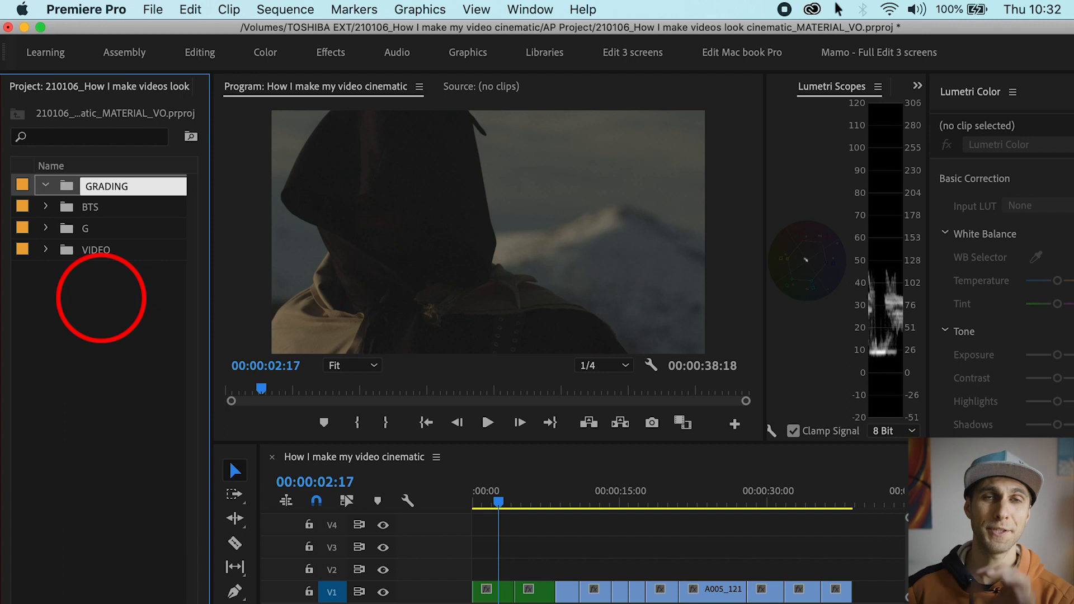
{"action": "key", "text": "Tab"}
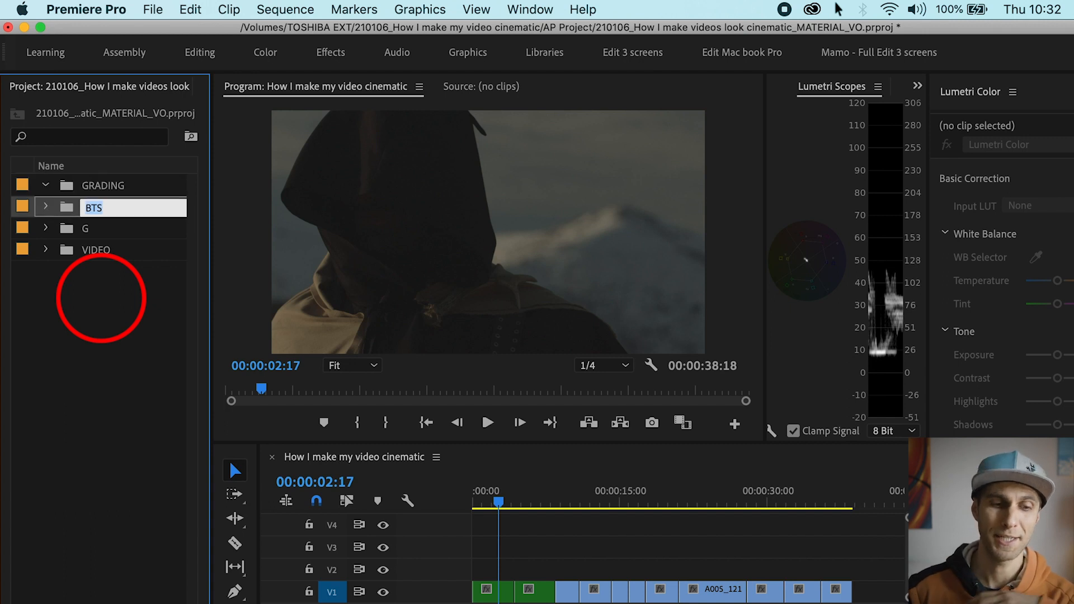
{"action": "left_click", "coordinate": [123, 193]}
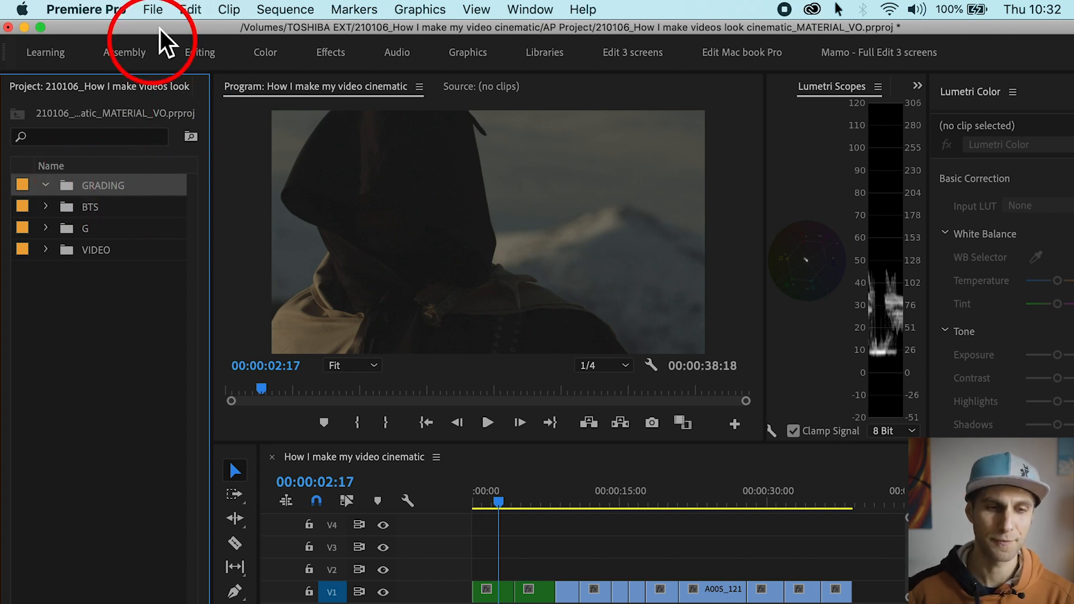
Step: Create a 1920 x 1080, 24 fps black video in the GRADING bin and name it LETTERBOX
{"action": "left_click", "coordinate": [158, 11]}
{"action": "mouse_move", "coordinate": [177, 32]}
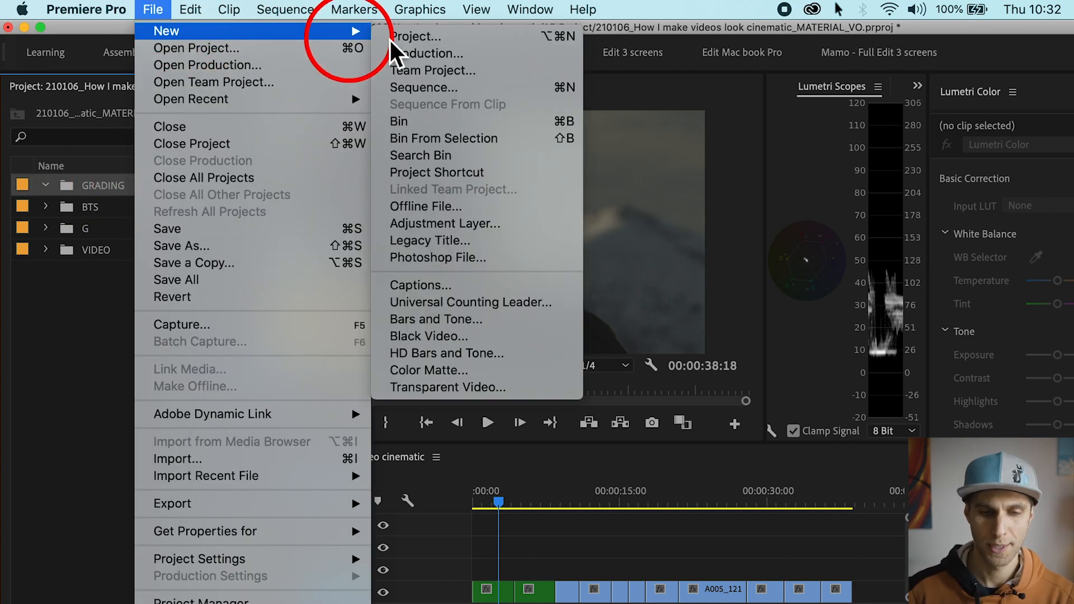
{"action": "left_click", "coordinate": [484, 338]}
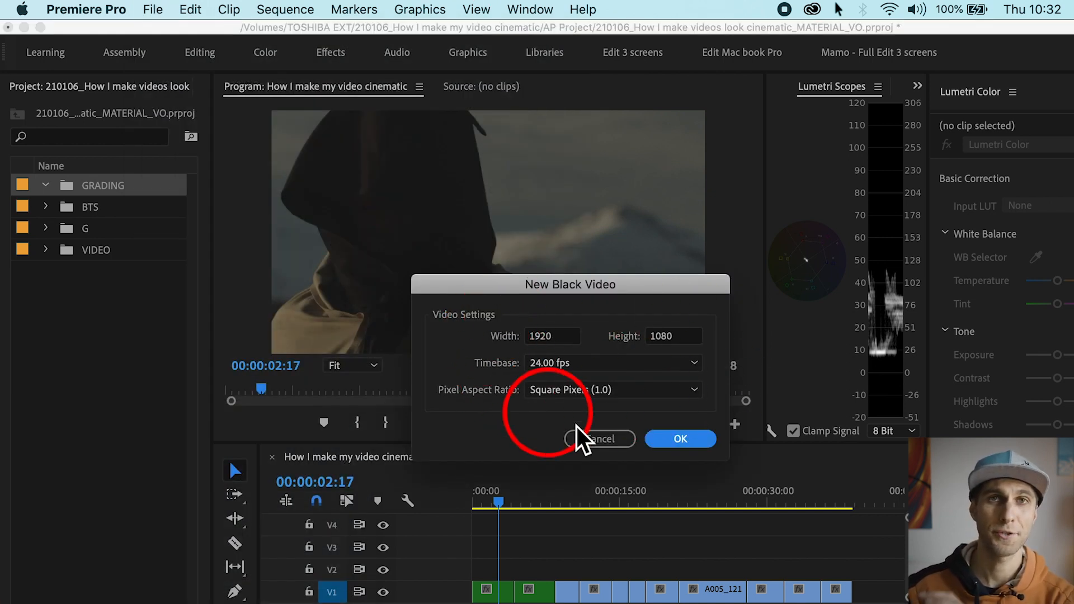
{"action": "left_click", "coordinate": [683, 442]}
{"action": "left_click", "coordinate": [134, 211]}
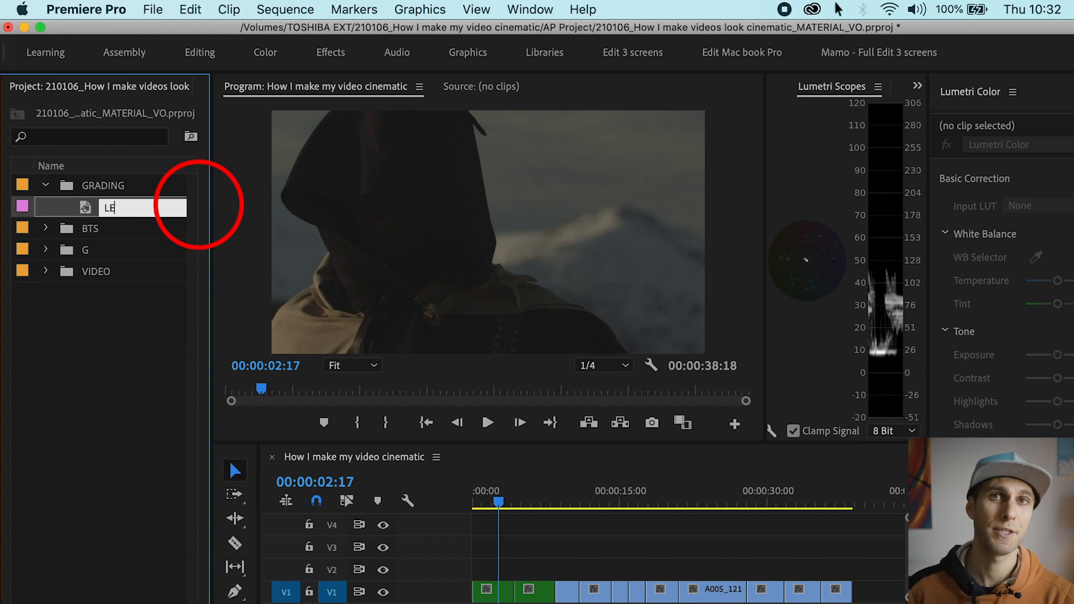
{"action": "type", "text": "LETTERBOX"}
{"action": "key", "text": "Tab"}
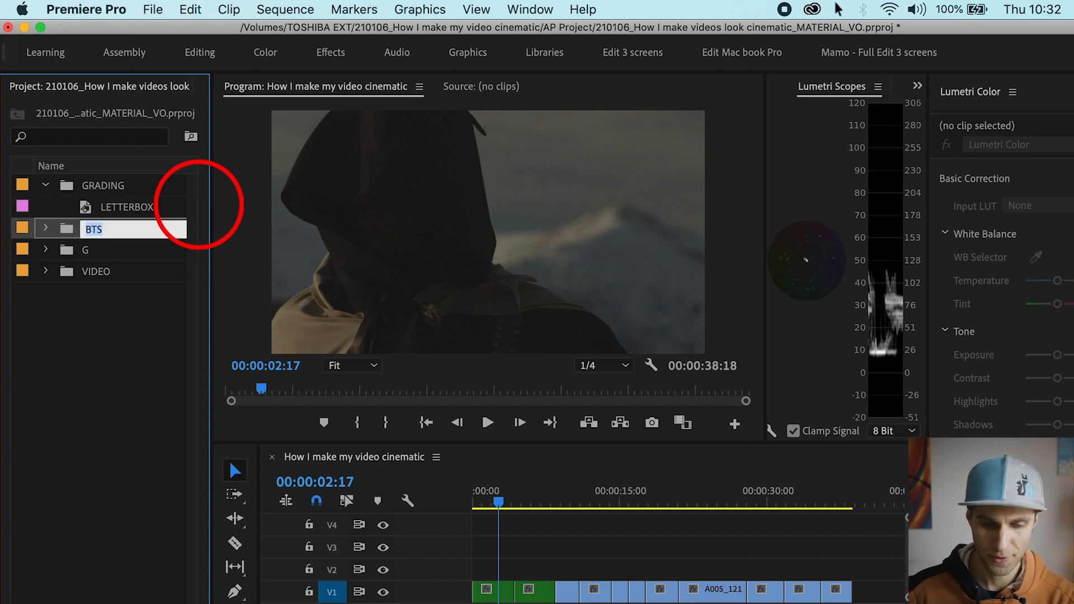
Step: Place LETTERBOX at the start of track V3 and extend it to the end of the sequence
{"action": "left_click_drag", "start_coordinate": [73, 210], "coordinate": [459, 557]}
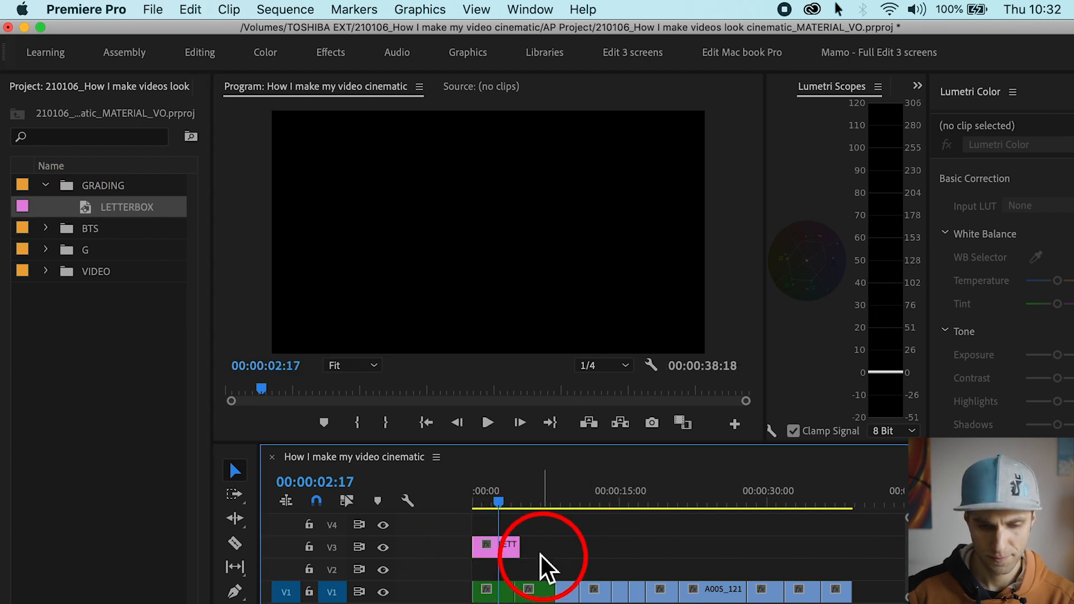
{"action": "left_click_drag", "start_coordinate": [545, 559], "coordinate": [876, 553]}
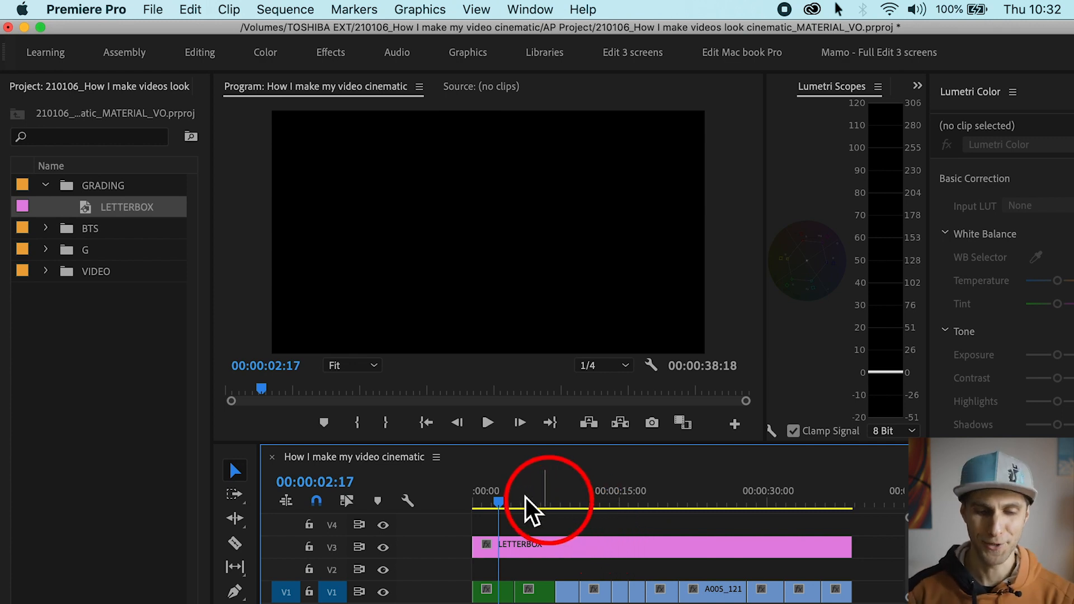
{"action": "left_click_drag", "start_coordinate": [547, 497], "coordinate": [596, 502]}
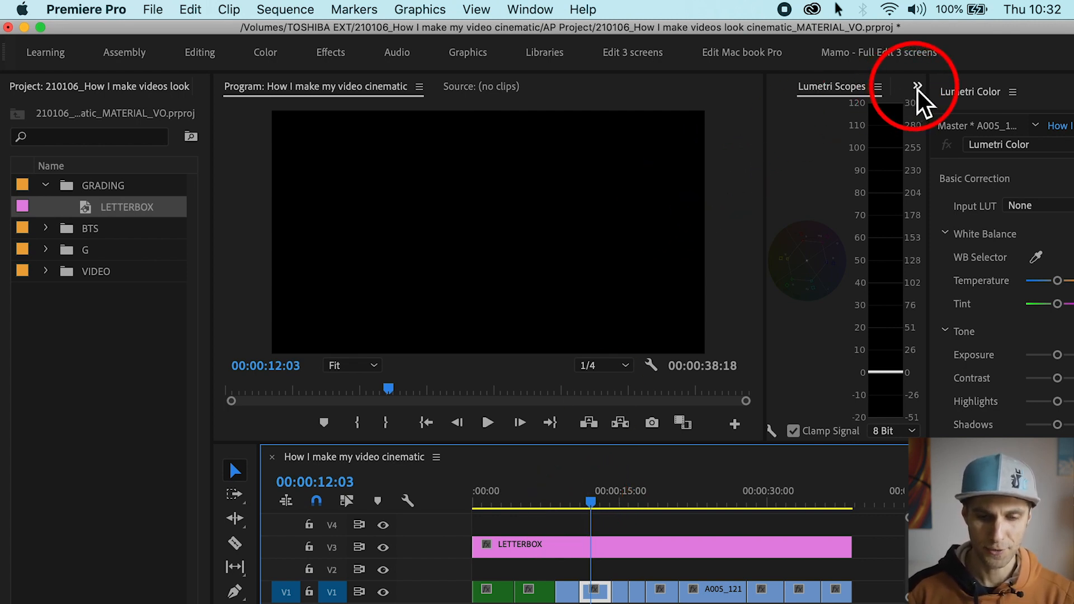
Step: Find the Crop video effect, apply it to the letterbox clip on V3 and show its effect settings
{"action": "left_click_drag", "start_coordinate": [767, 137], "coordinate": [734, 137]}
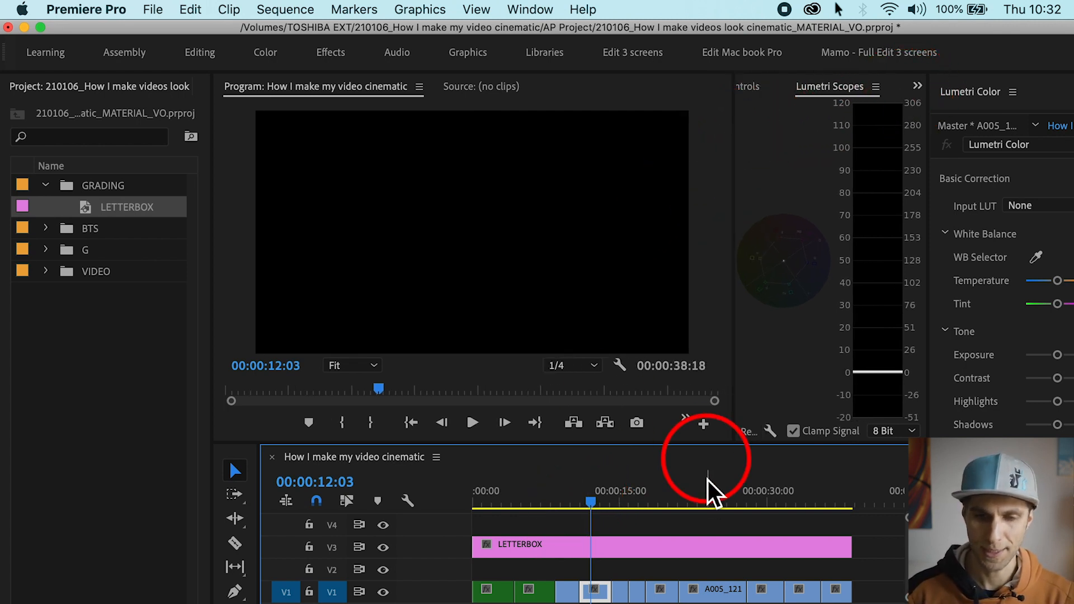
{"action": "left_click", "coordinate": [643, 551]}
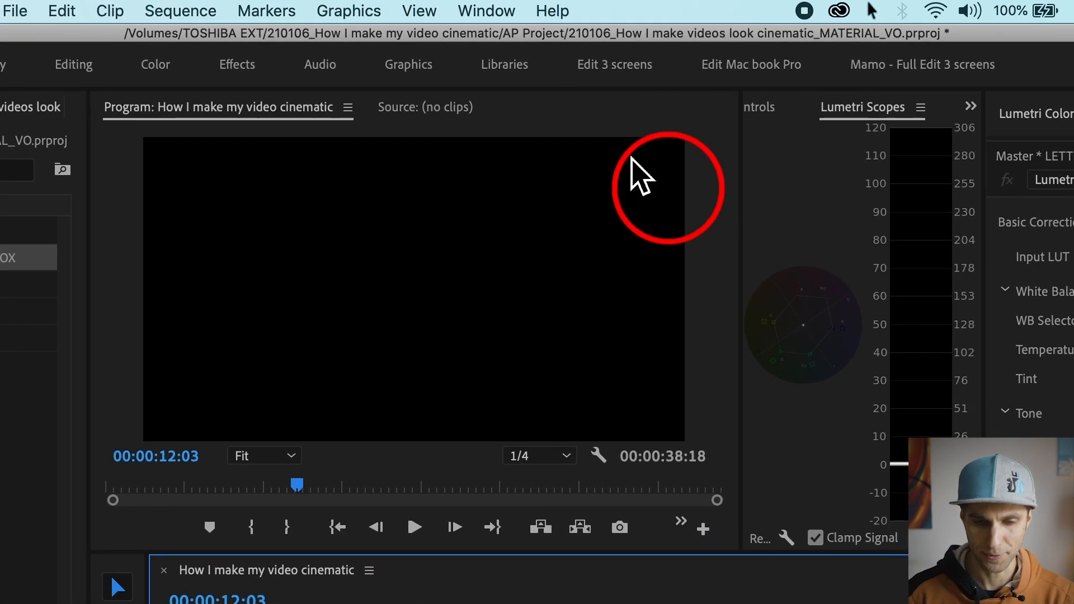
{"action": "left_click", "coordinate": [486, 10]}
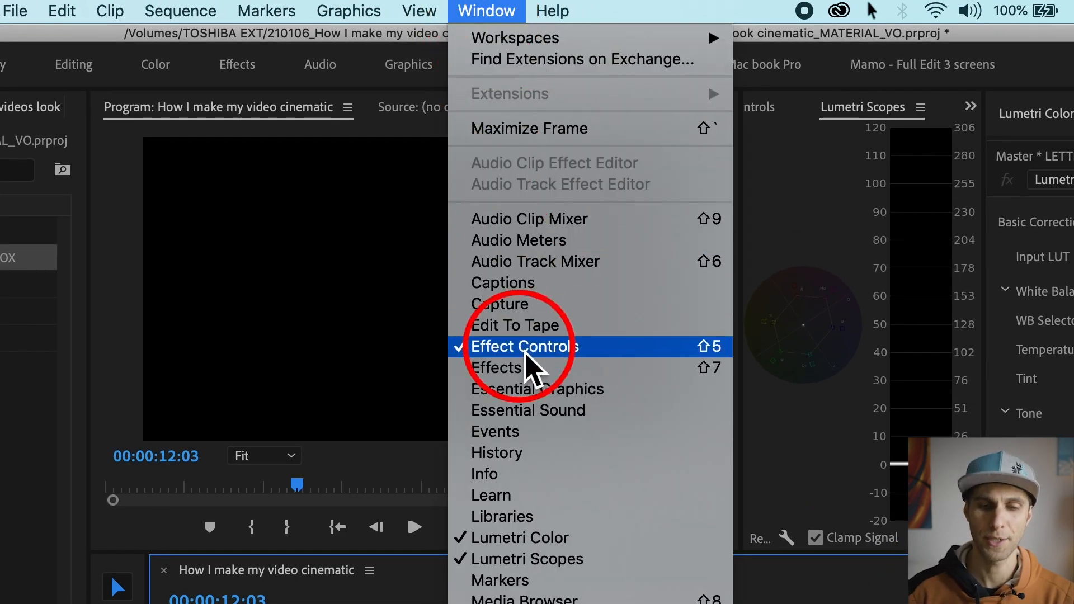
{"action": "left_click", "coordinate": [528, 369]}
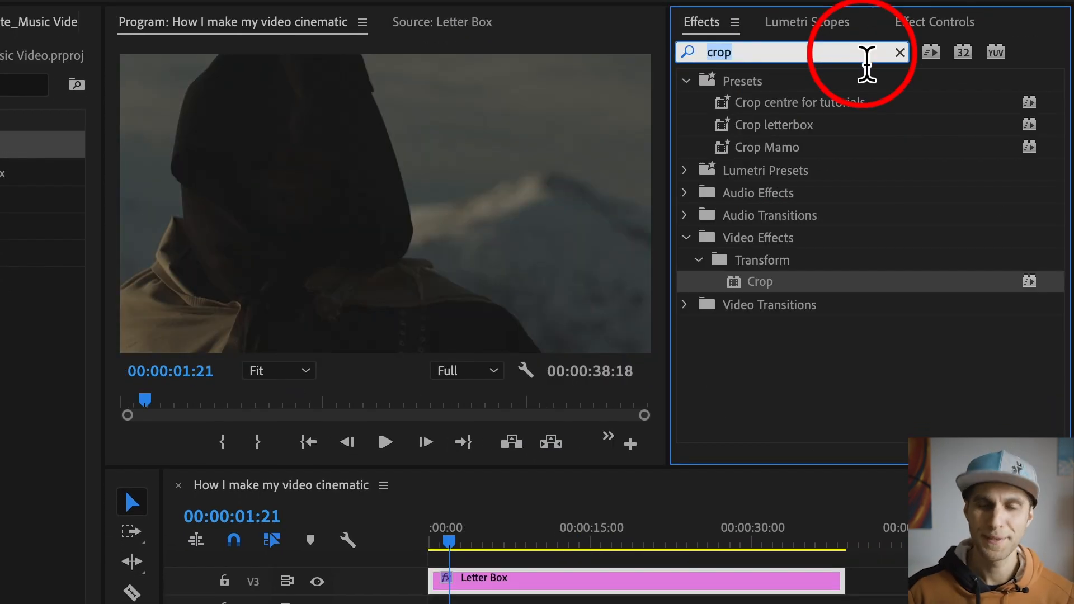
{"action": "type", "text": "crop"}
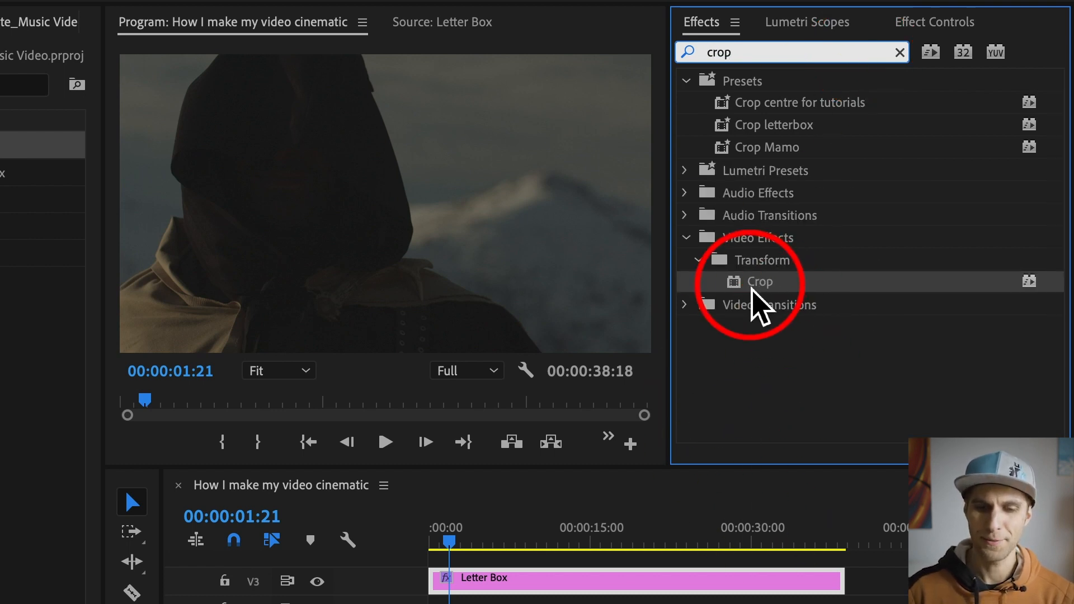
{"action": "left_click_drag", "start_coordinate": [707, 286], "coordinate": [520, 590]}
{"action": "left_click", "coordinate": [943, 29]}
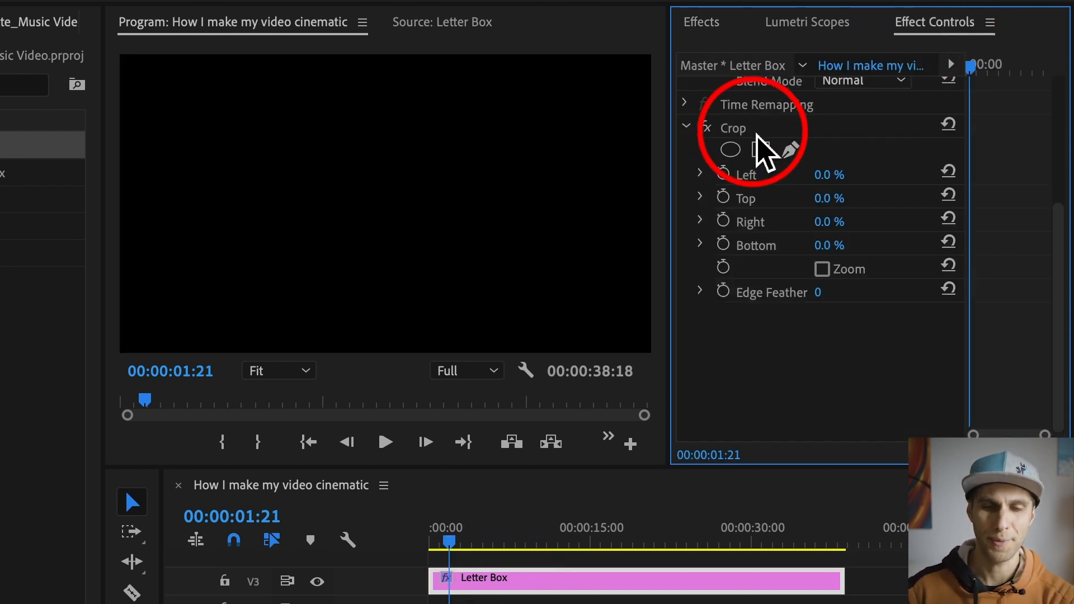
Step: Set the Crop effect's Left value to 100% on the letterbox clip
{"action": "left_click", "coordinate": [741, 129]}
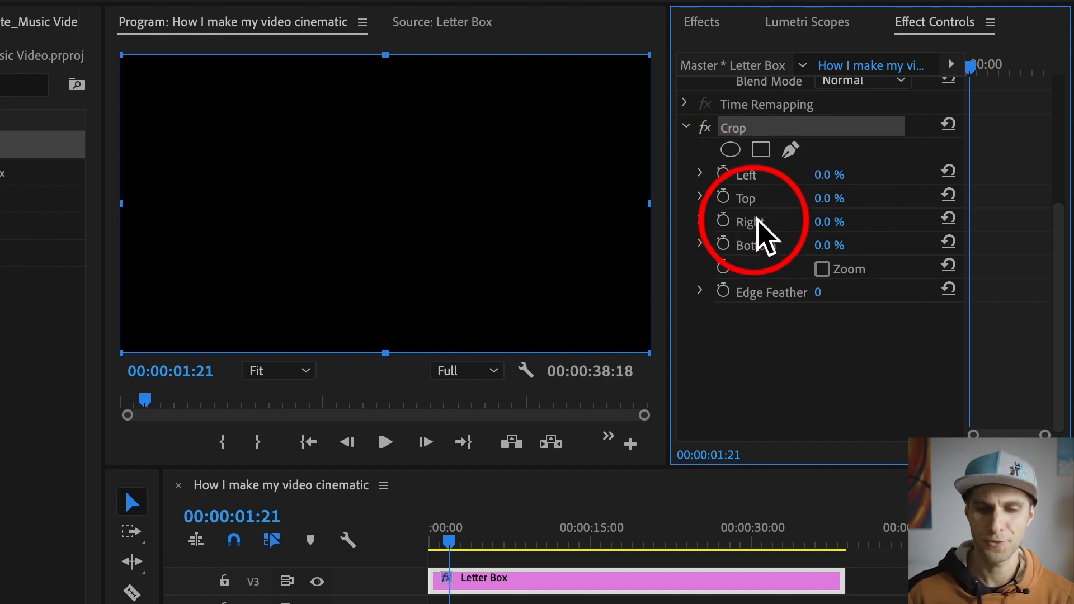
{"action": "left_click", "coordinate": [828, 175]}
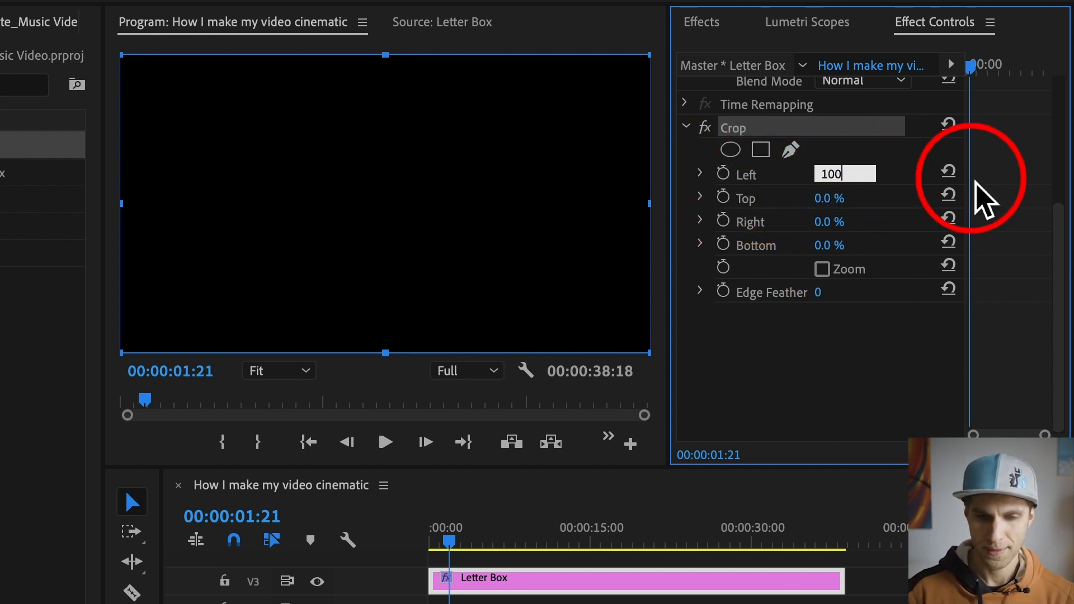
{"action": "key", "text": "Return"}
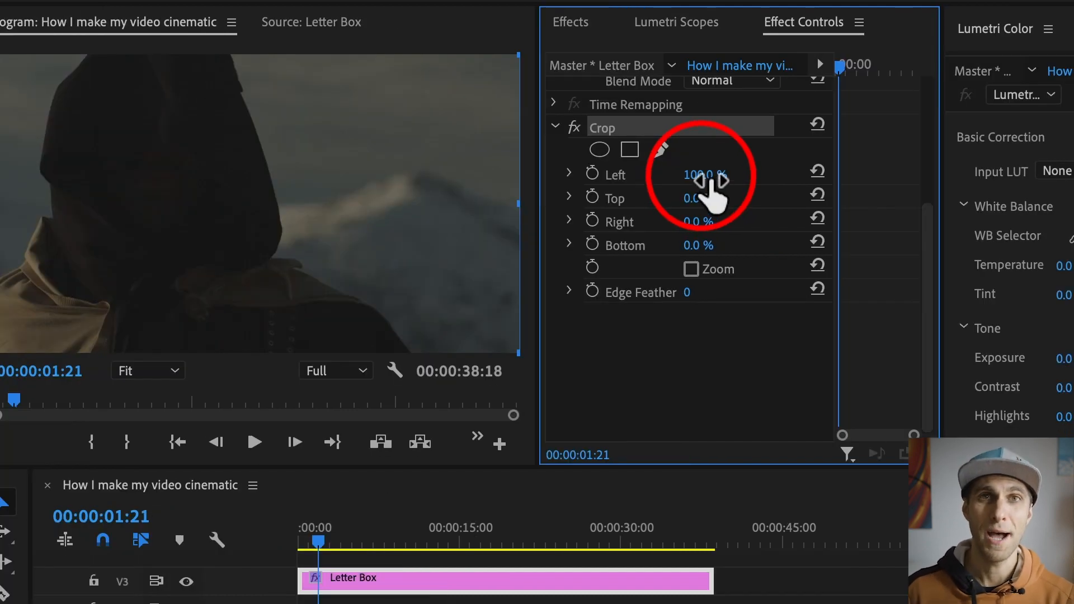
Step: Add a rectangular mask to the Crop effect with mask feather 0 and mask expansion 280
{"action": "left_click", "coordinate": [632, 162]}
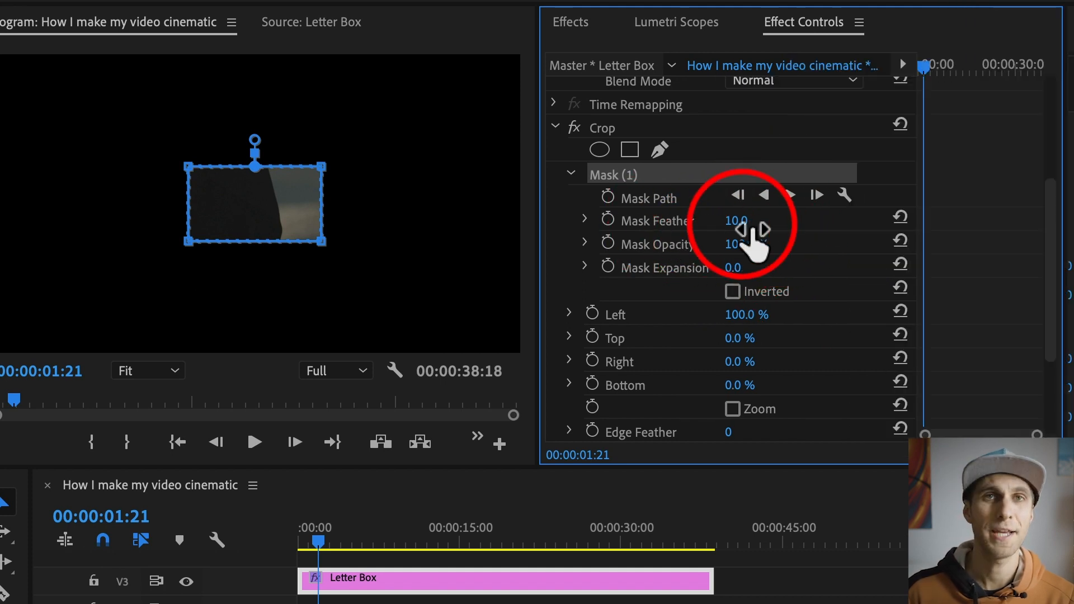
{"action": "left_click", "coordinate": [750, 227]}
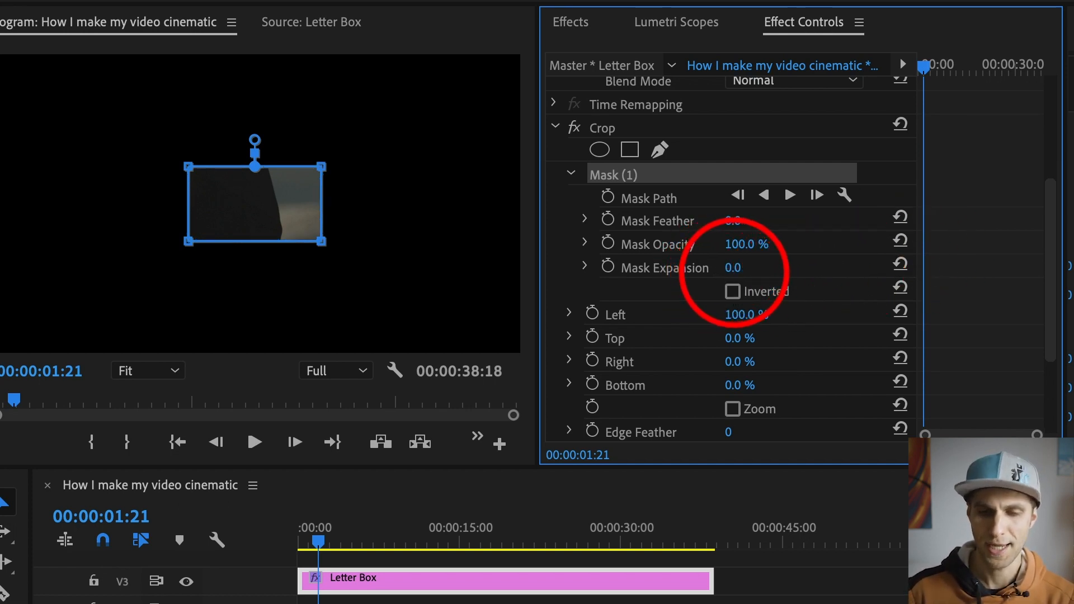
{"action": "left_click", "coordinate": [733, 268]}
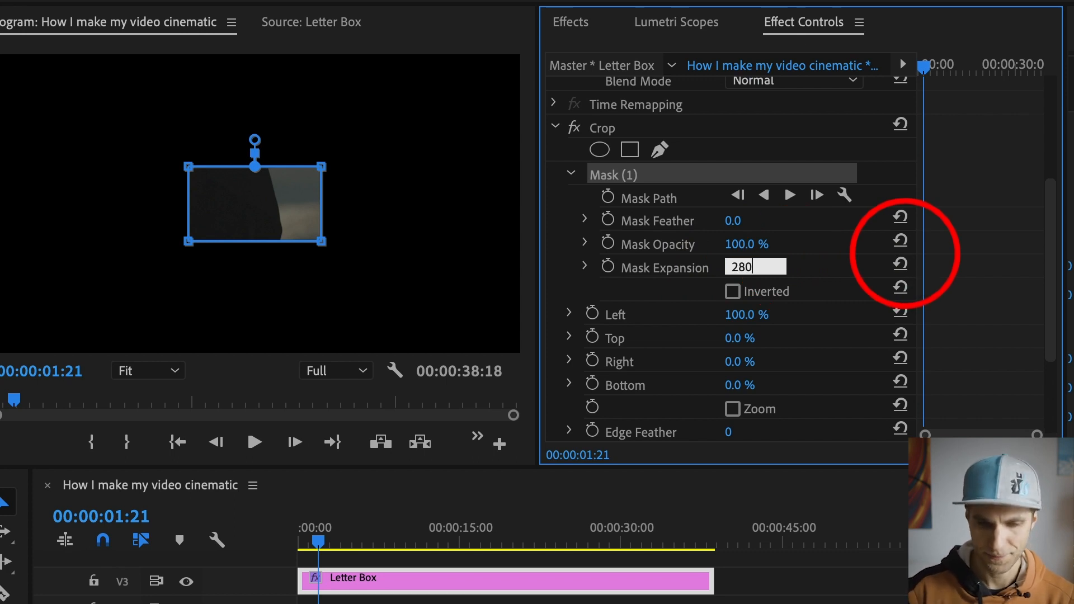
{"action": "type", "text": "280"}
{"action": "key", "text": "Return"}
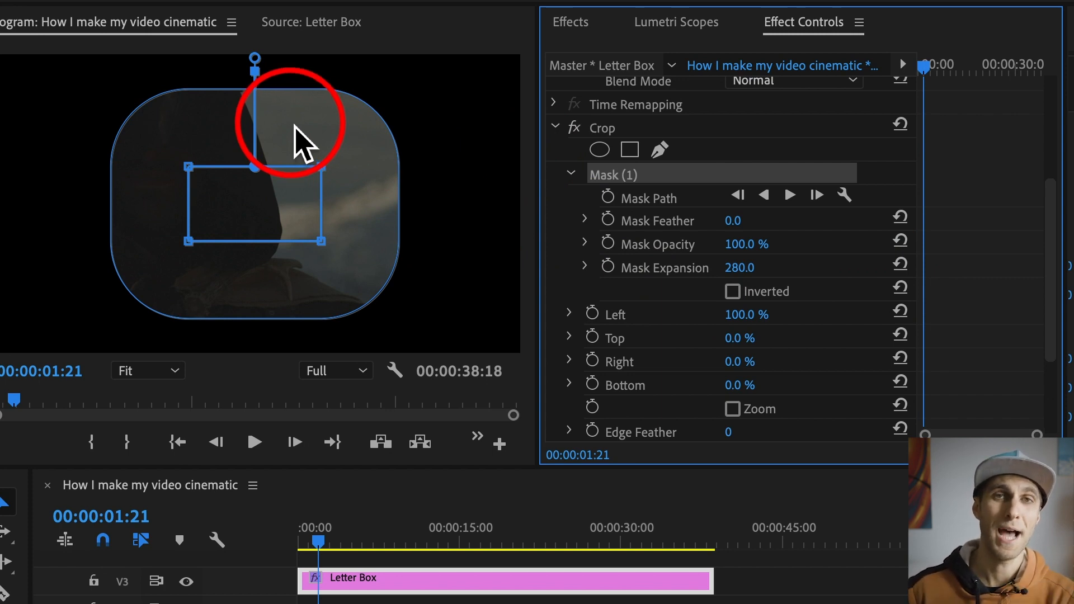
{"action": "mouse_move", "coordinate": [758, 274]}
{"action": "left_mouse_down"}
{"action": "mouse_move", "coordinate": [798, 275]}
{"action": "mouse_move", "coordinate": [760, 274]}
{"action": "left_mouse_up"}
{"action": "left_click", "coordinate": [763, 268]}
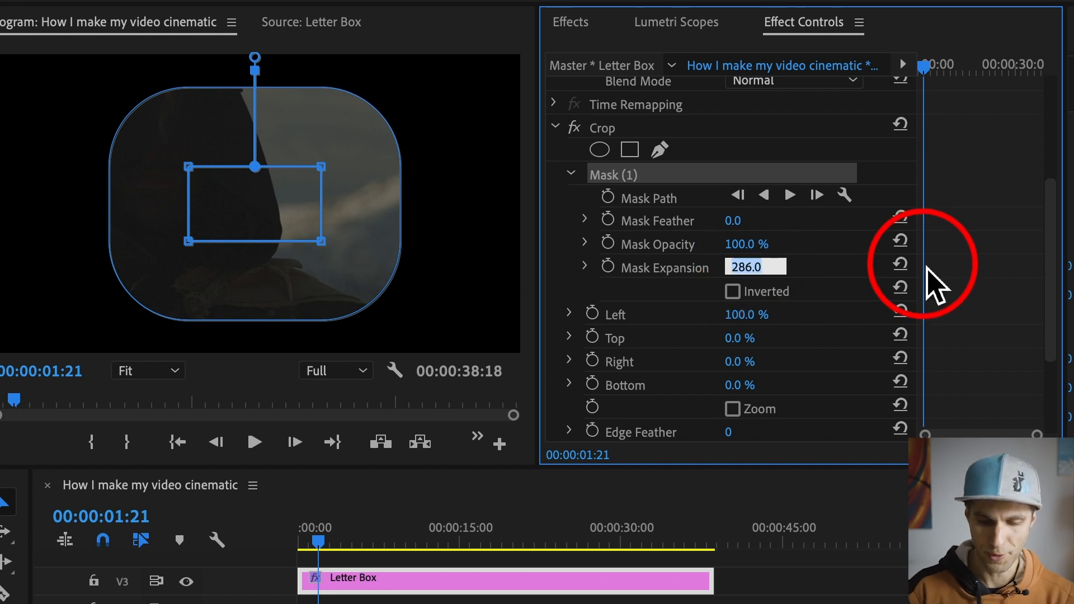
{"action": "type", "text": "280"}
{"action": "key", "text": "Return"}
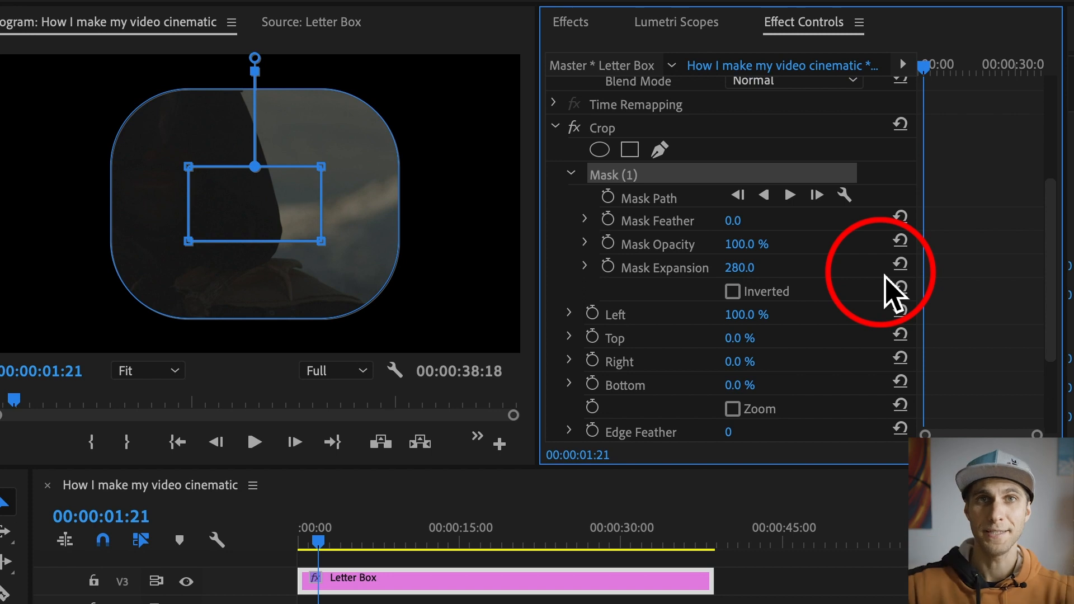
Step: Stretch the mask horizontally past both sides of the frame, keeping its edges level, so only black bars remain above and below
{"action": "left_click", "coordinate": [472, 118]}
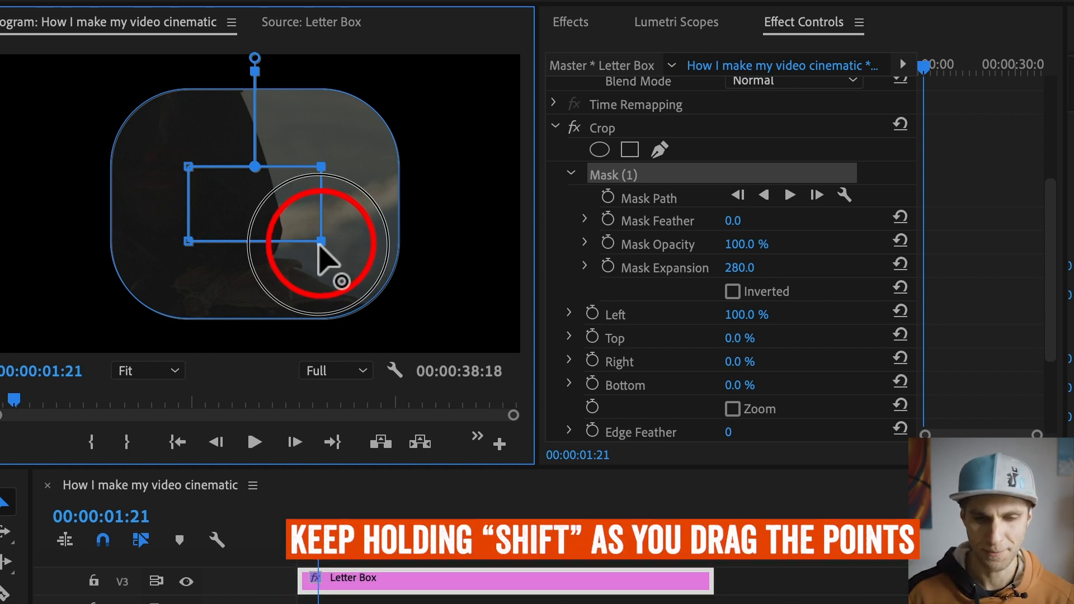
{"action": "left_click_drag", "start_coordinate": [322, 241], "coordinate": [592, 243]}
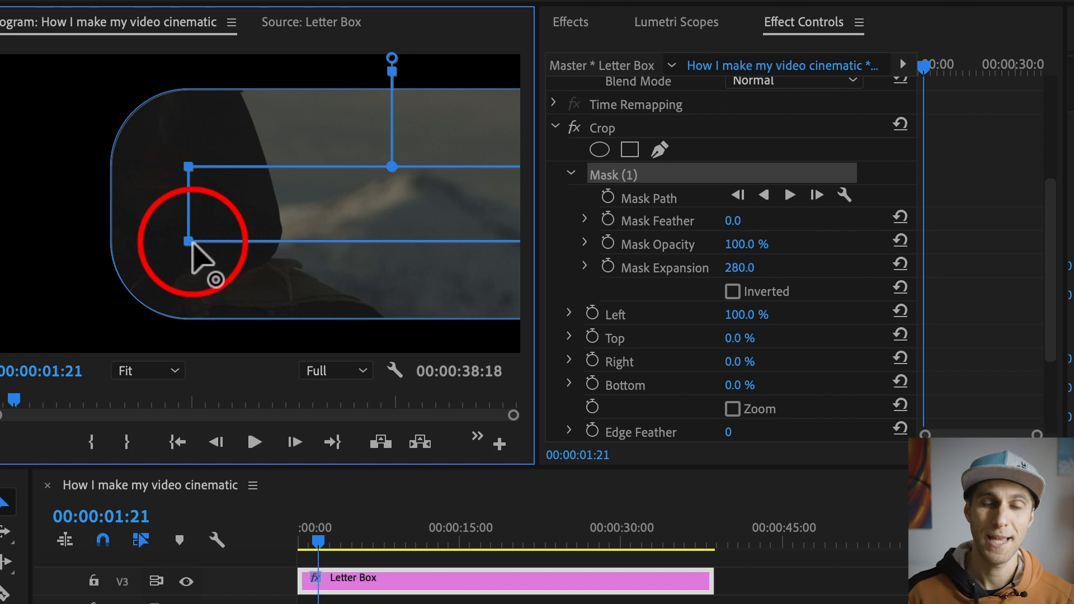
{"action": "left_click_drag", "start_coordinate": [192, 242], "coordinate": [0, 241]}
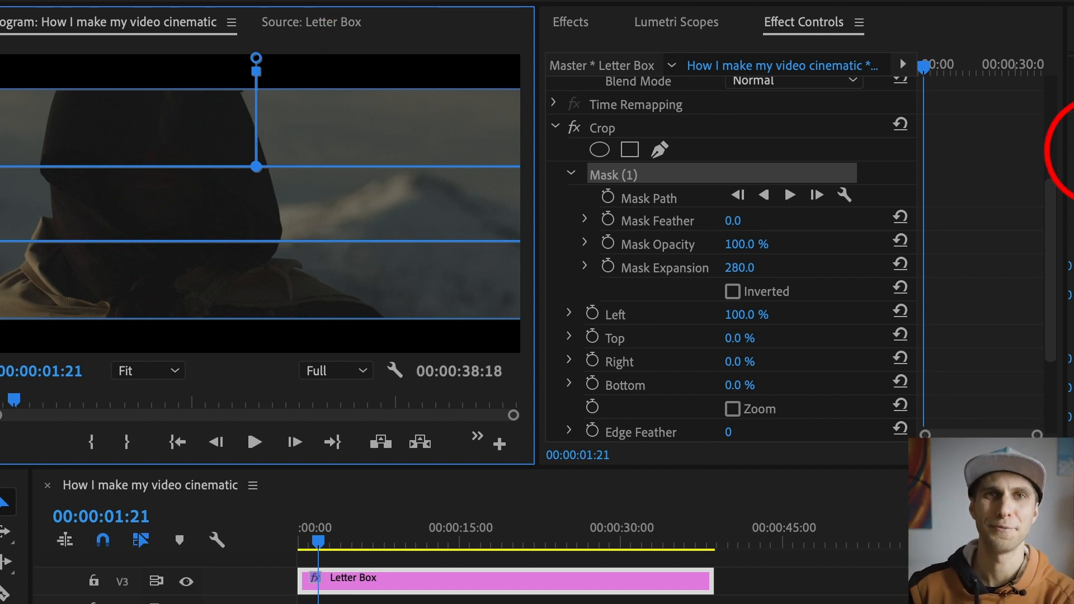
Step: Play the sequence from about five seconds in to check the letterbox over the footage
{"action": "left_click", "coordinate": [358, 557]}
{"action": "key", "text": "space"}
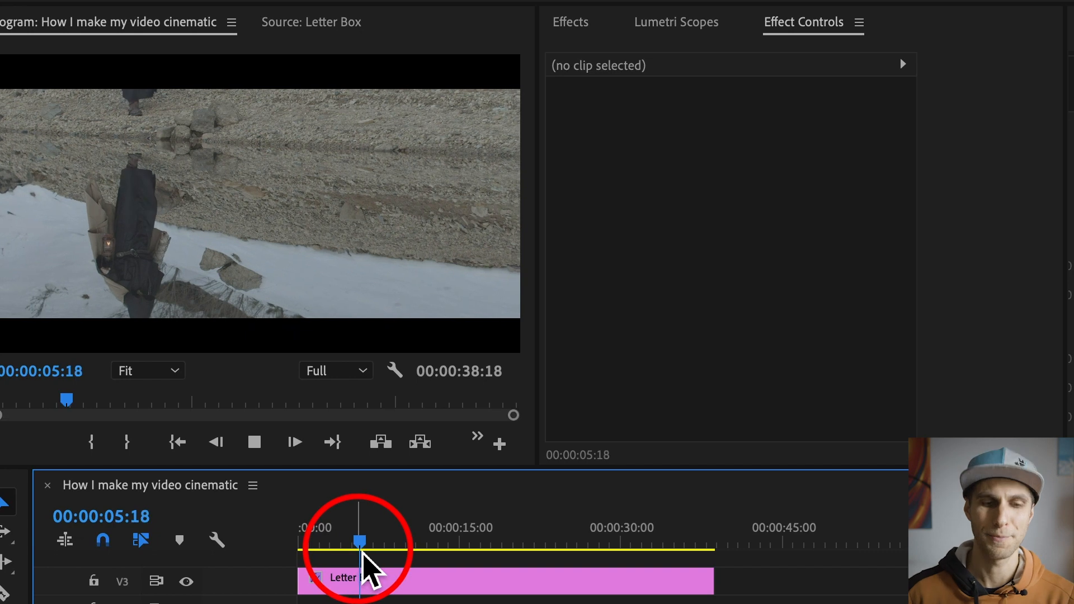
{"action": "key", "text": "space"}
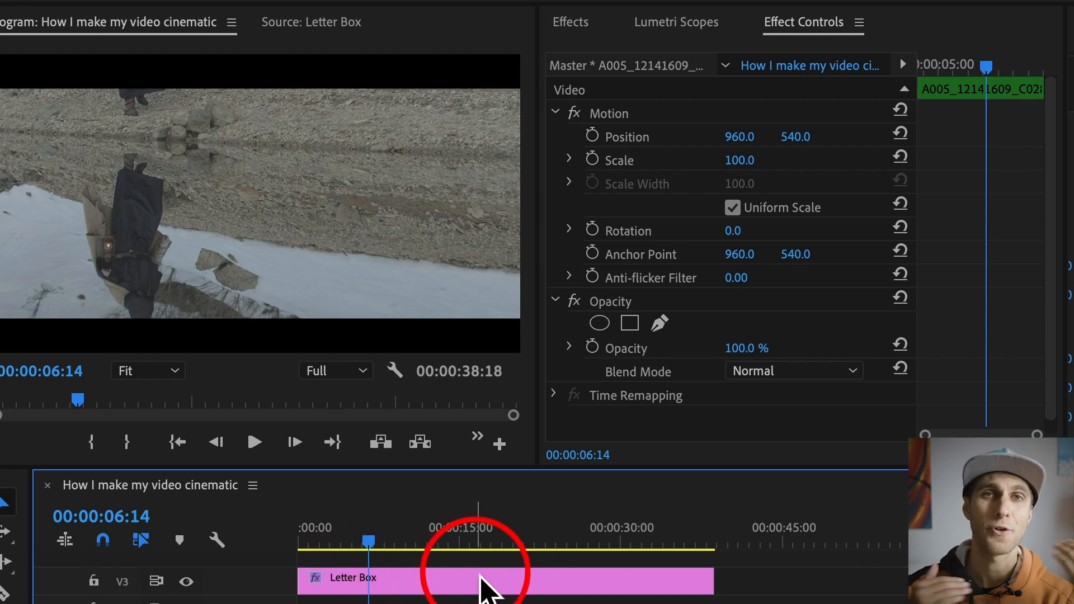
Step: Hide track V3 and change the sequence frame size to 1920 x 900, accepting deletion of all previews
{"action": "left_click", "coordinate": [186, 581]}
{"action": "left_click", "coordinate": [384, 581]}
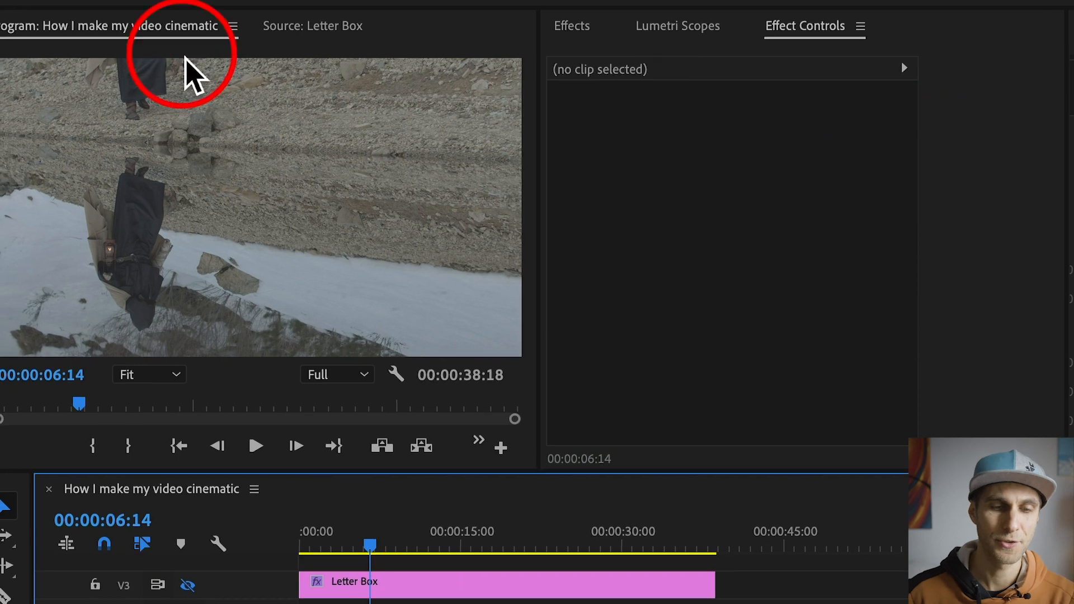
{"action": "left_click", "coordinate": [78, 14]}
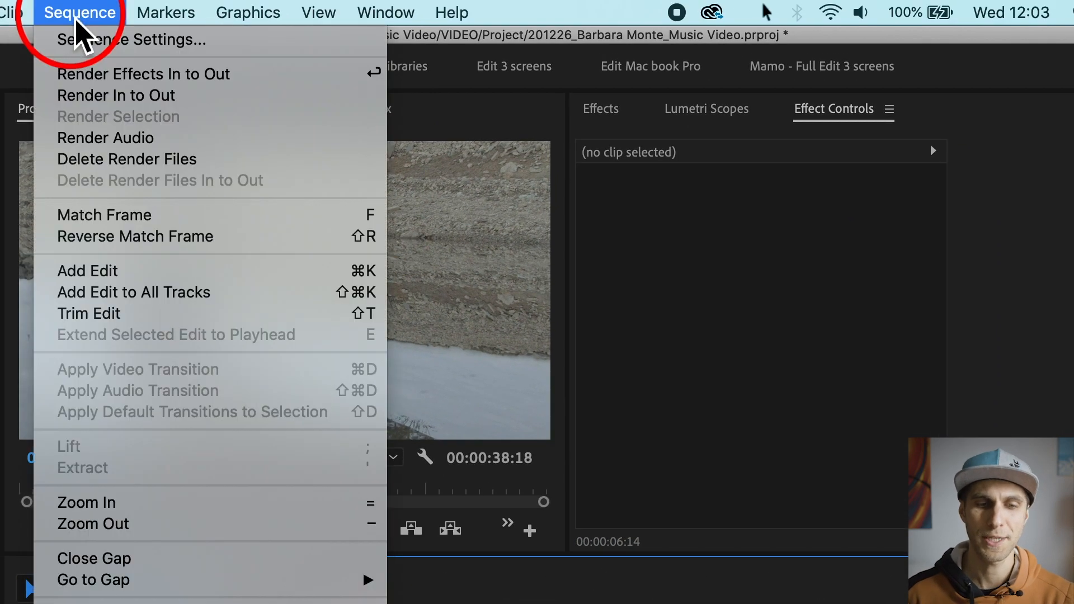
{"action": "left_click", "coordinate": [137, 40]}
{"action": "left_click", "coordinate": [380, 181]}
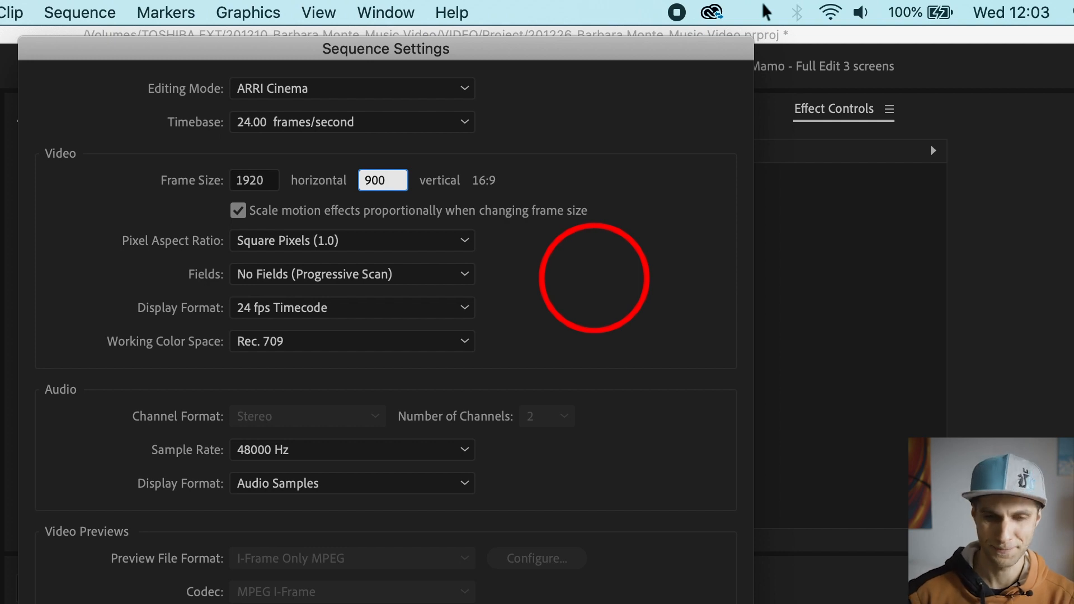
{"action": "key", "text": "Return"}
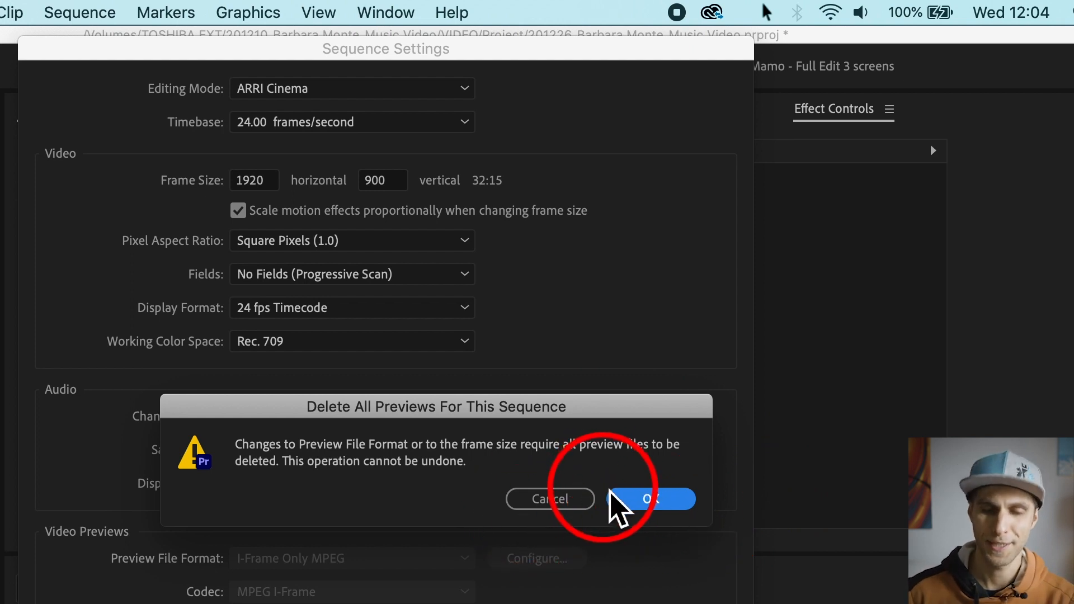
{"action": "left_click", "coordinate": [664, 503]}
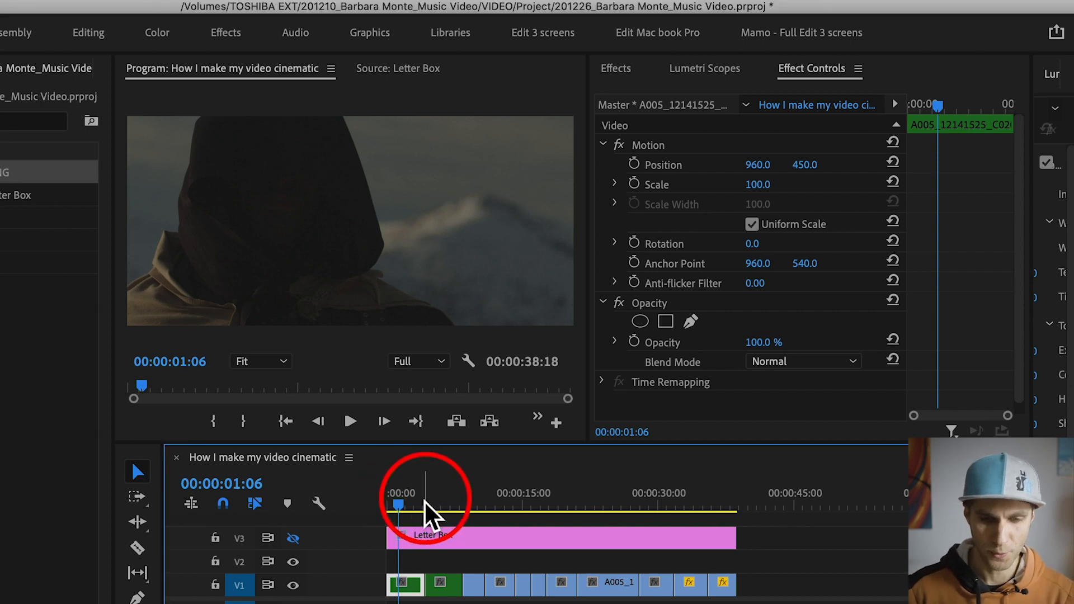
Step: Reframe the second clip on V1 by setting its vertical position to 423
{"action": "left_click", "coordinate": [430, 504]}
{"action": "left_click_drag", "start_coordinate": [429, 504], "coordinate": [451, 510]}
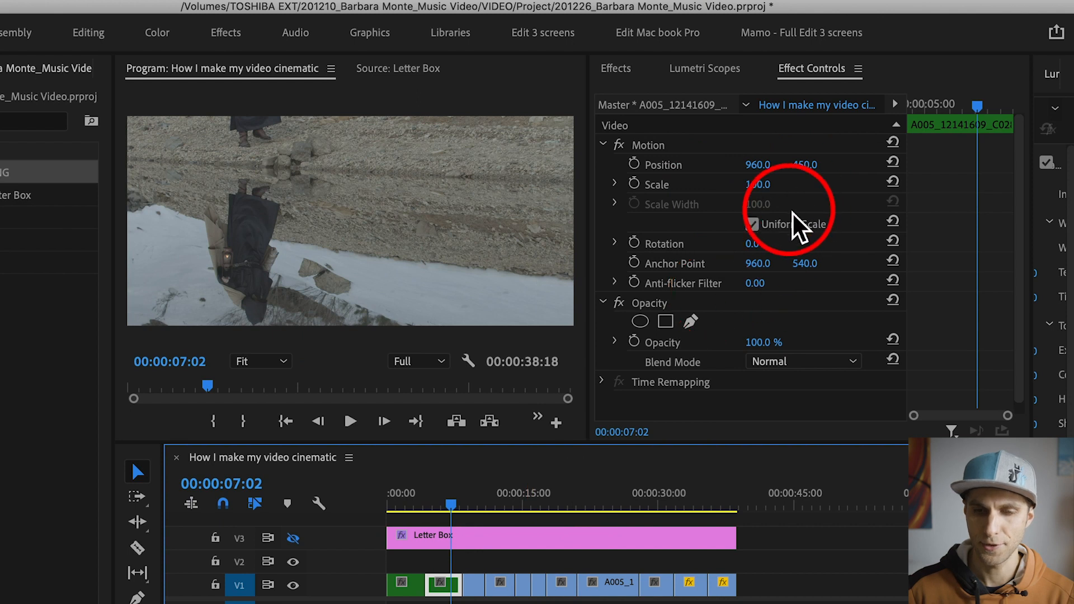
{"action": "mouse_move", "coordinate": [806, 164]}
{"action": "left_mouse_down"}
{"action": "mouse_move", "coordinate": [780, 164]}
{"action": "mouse_move", "coordinate": [818, 164]}
{"action": "left_mouse_up"}
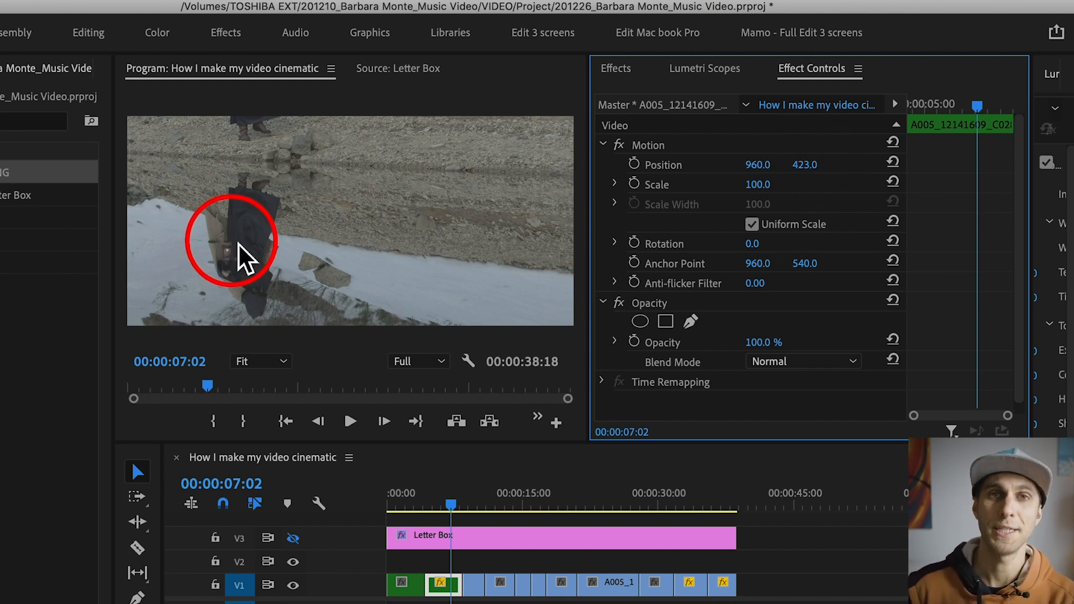
Step: Reframe the V1 clips at 00:00:13:05 and 00:00:15:16 by setting their vertical positions to 489 and 358
{"action": "left_click", "coordinate": [464, 504]}
{"action": "left_click_drag", "start_coordinate": [468, 502], "coordinate": [509, 507]}
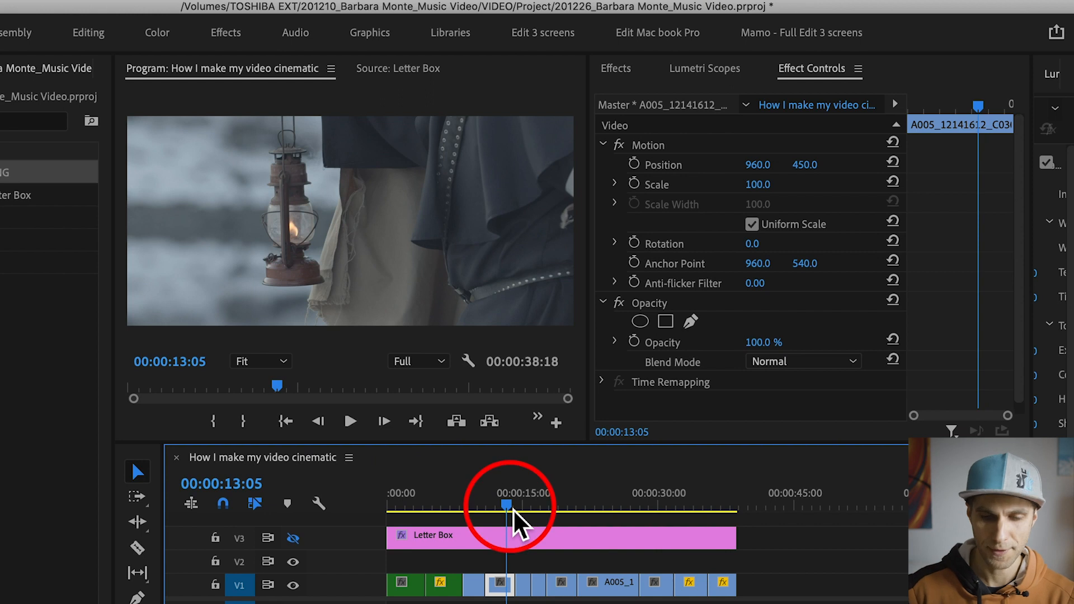
{"action": "left_click_drag", "start_coordinate": [804, 164], "coordinate": [828, 165]}
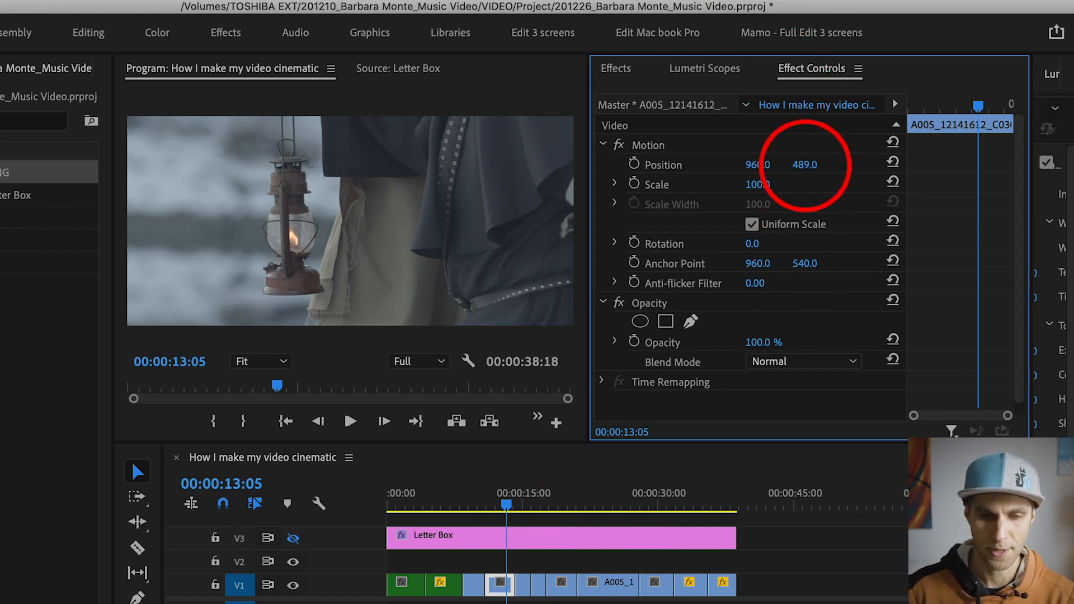
{"action": "mouse_move", "coordinate": [509, 507]}
{"action": "left_mouse_down"}
{"action": "mouse_move", "coordinate": [538, 507]}
{"action": "mouse_move", "coordinate": [528, 508]}
{"action": "left_mouse_up"}
{"action": "left_click_drag", "start_coordinate": [806, 165], "coordinate": [803, 164]}
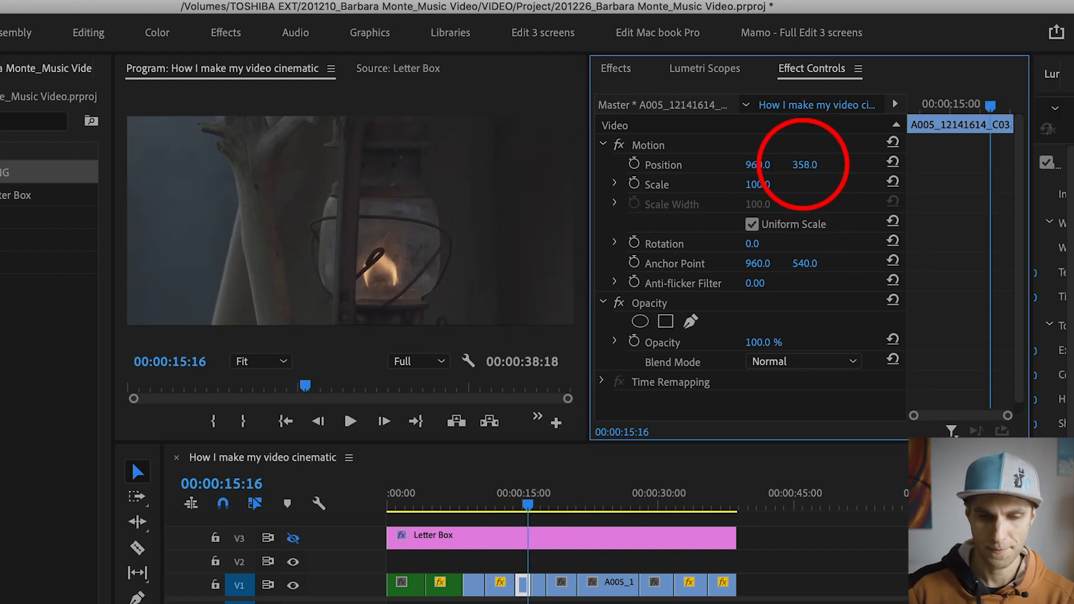
Step: Level the V1 clip at 00:00:29:20 with a rotation of -1° and a scale of 102, and scrub through the result
{"action": "left_click_drag", "start_coordinate": [528, 507], "coordinate": [684, 508]}
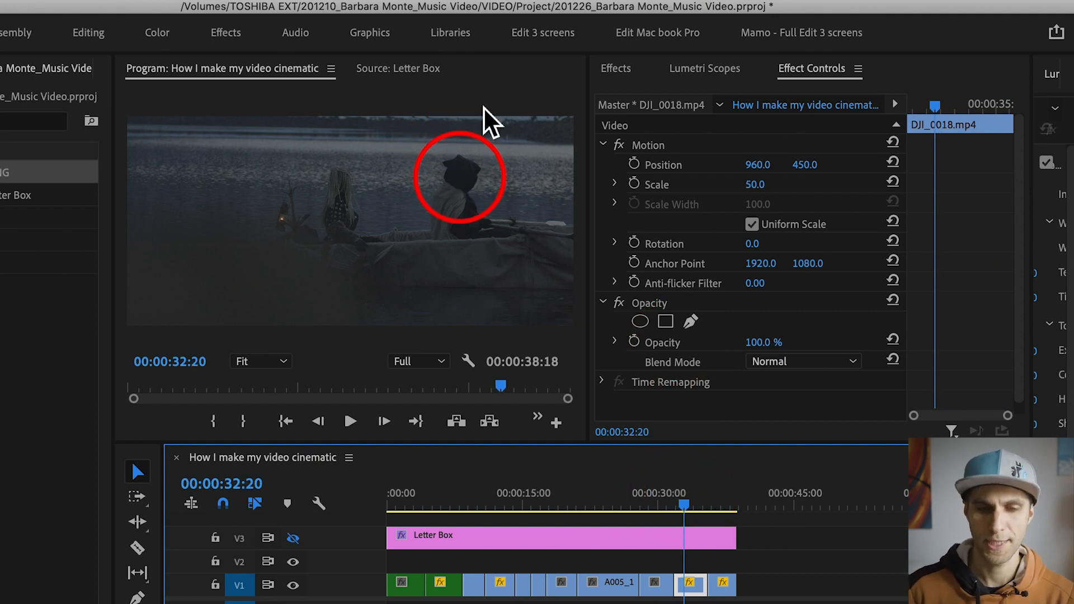
{"action": "left_click", "coordinate": [657, 495]}
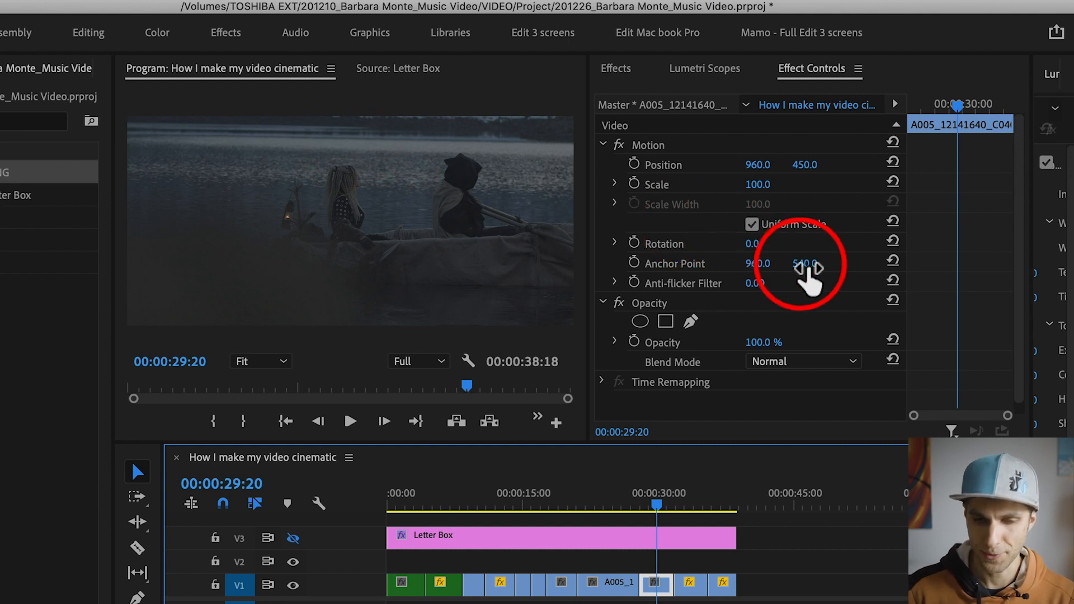
{"action": "left_click", "coordinate": [754, 244]}
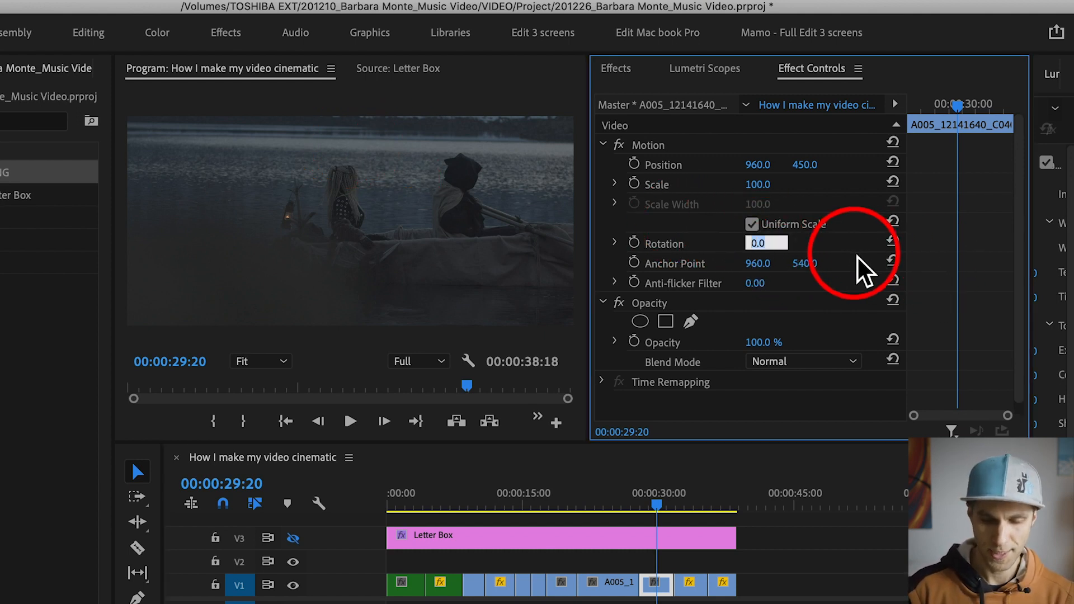
{"action": "type", "text": "-1"}
{"action": "key", "text": "Return"}
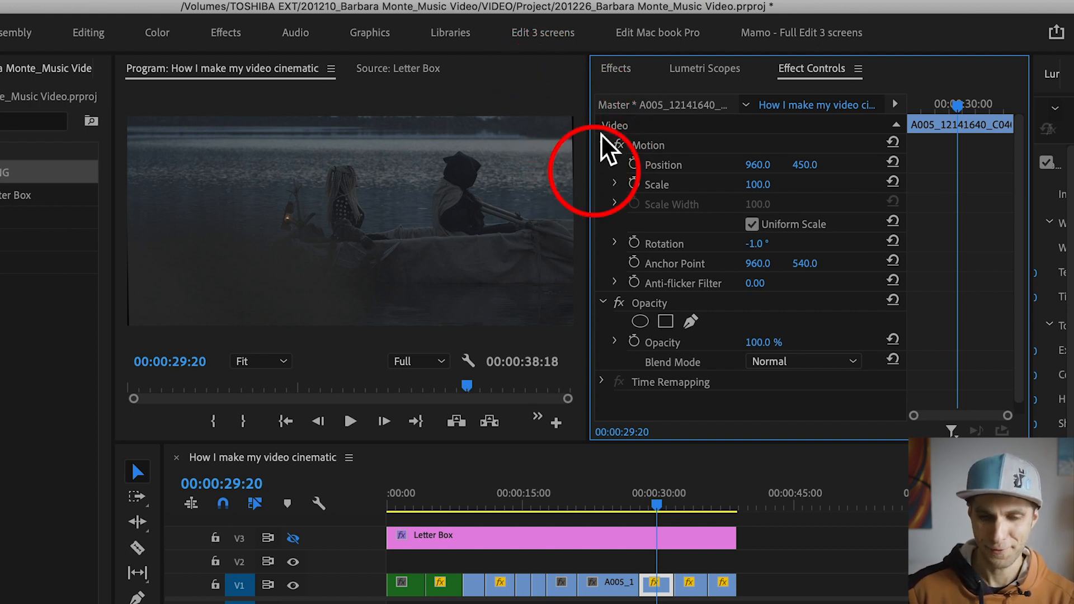
{"action": "left_click", "coordinate": [758, 184]}
{"action": "type", "text": "102"}
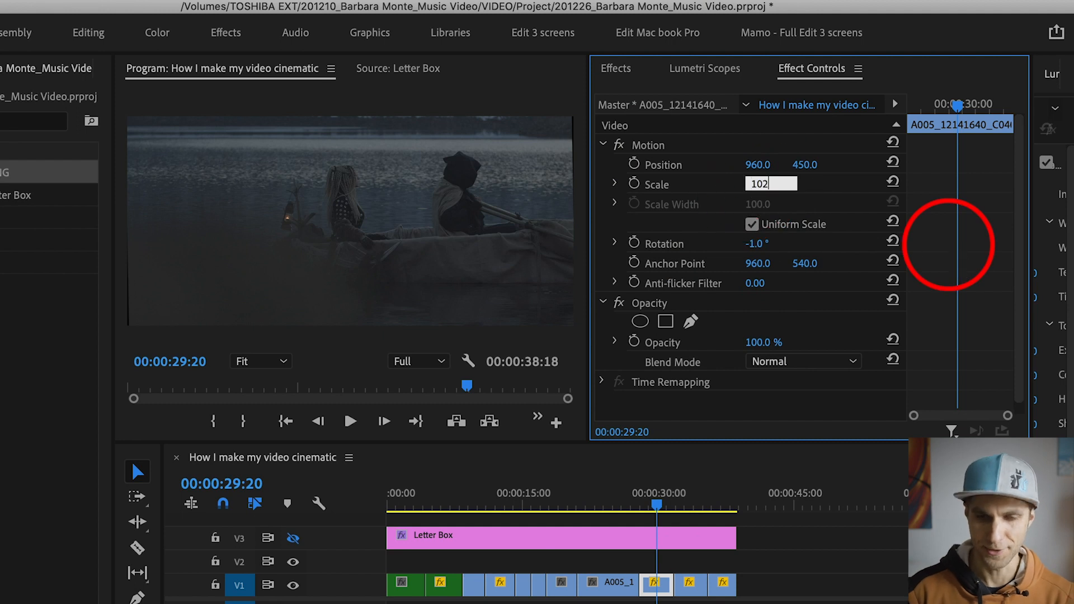
{"action": "key", "text": "Return"}
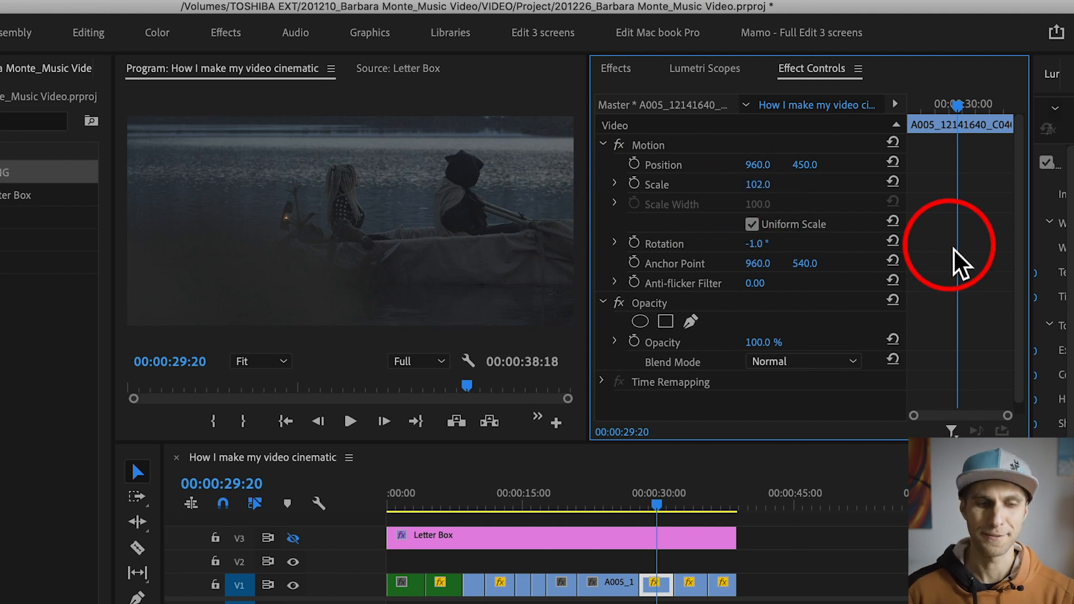
{"action": "left_click", "coordinate": [667, 506]}
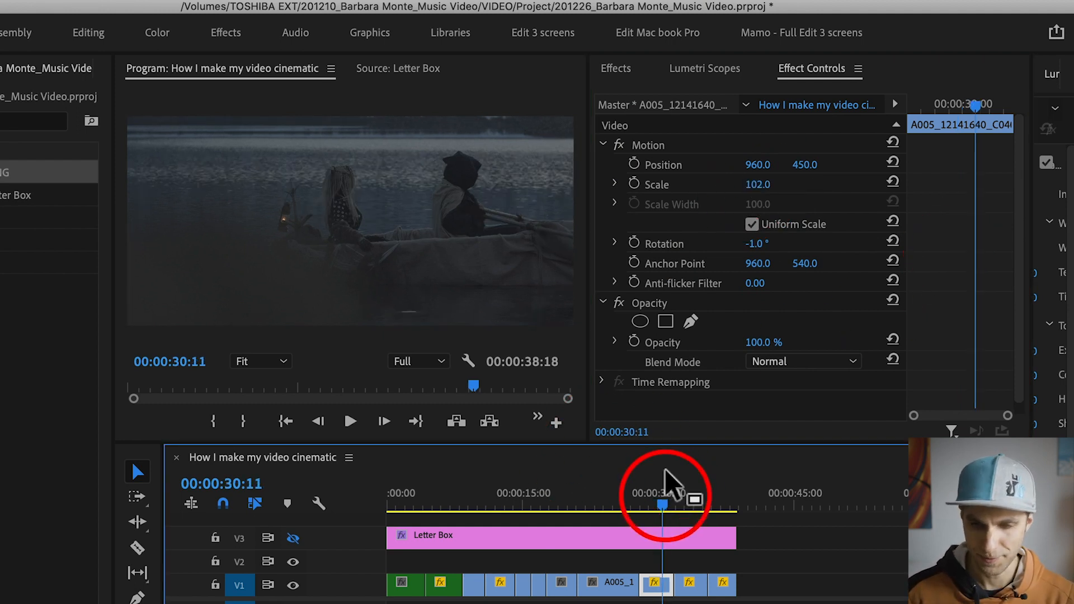
{"action": "left_click_drag", "start_coordinate": [674, 500], "coordinate": [737, 506]}
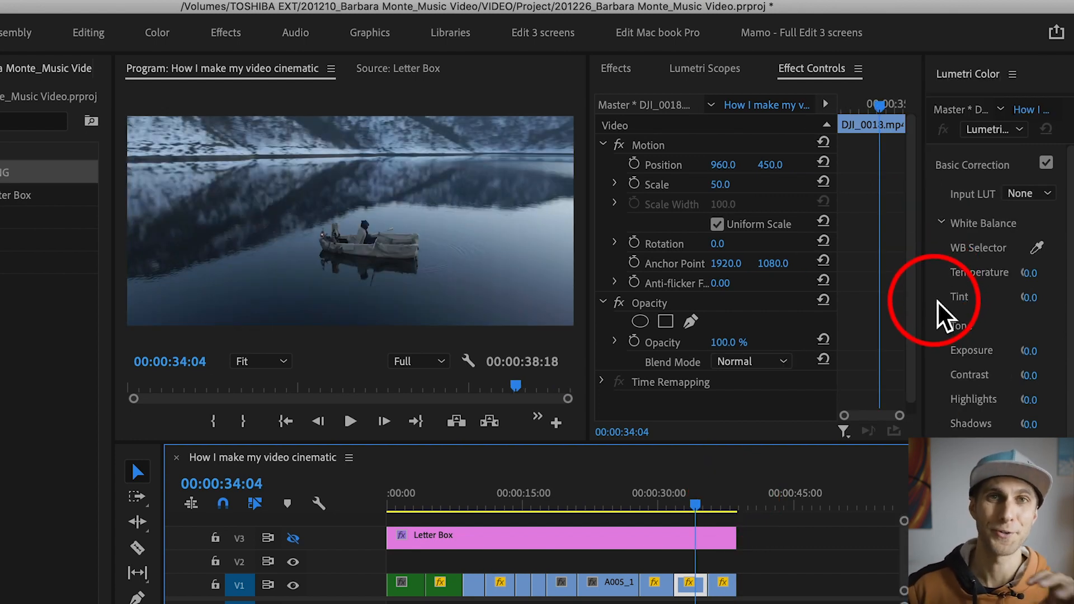
Step: Widen the program monitor and switch its display mode to Comparison View
{"action": "left_click_drag", "start_coordinate": [113, 127], "coordinate": [0, 127]}
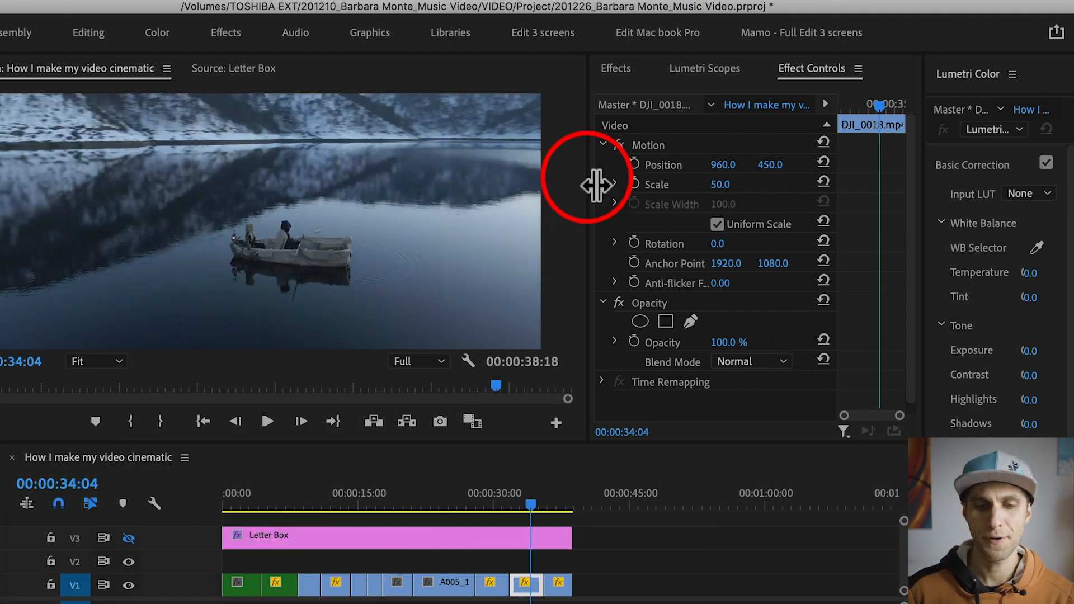
{"action": "left_click_drag", "start_coordinate": [590, 178], "coordinate": [704, 182]}
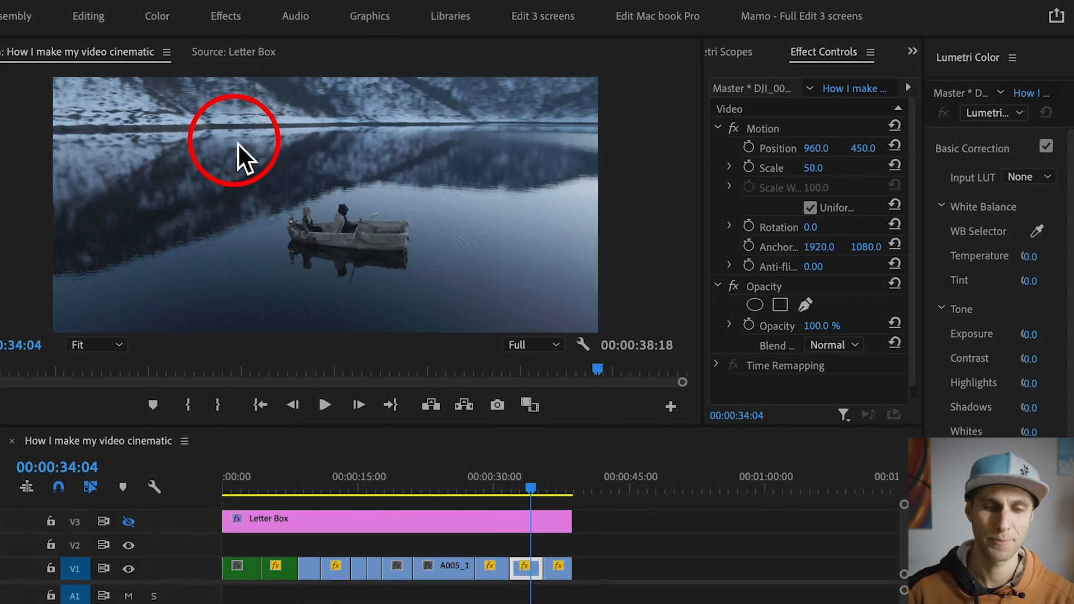
{"action": "right_click", "coordinate": [237, 144]}
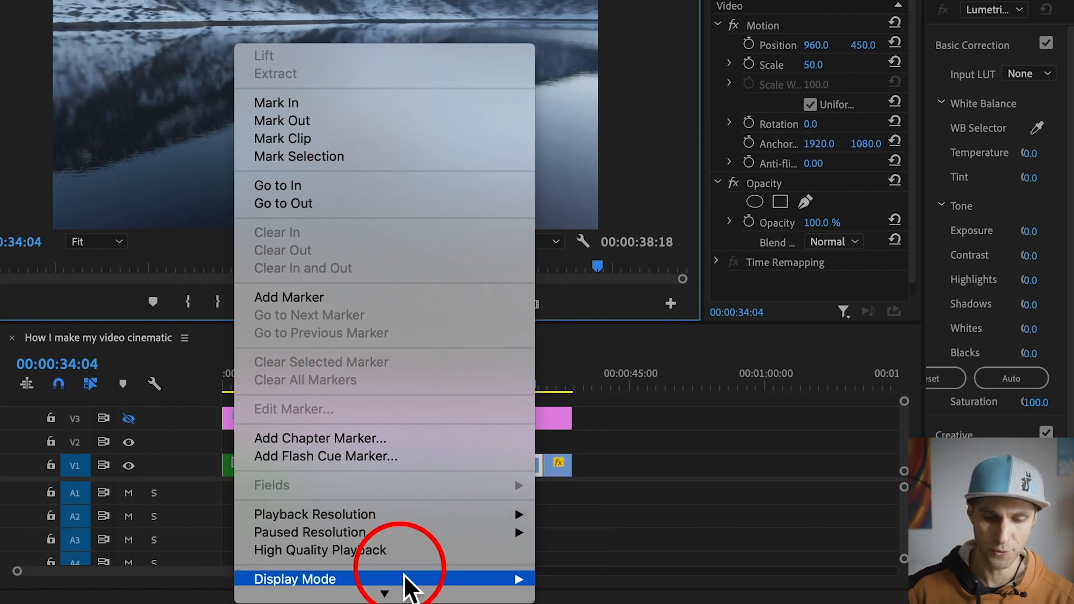
{"action": "mouse_move", "coordinate": [404, 576]}
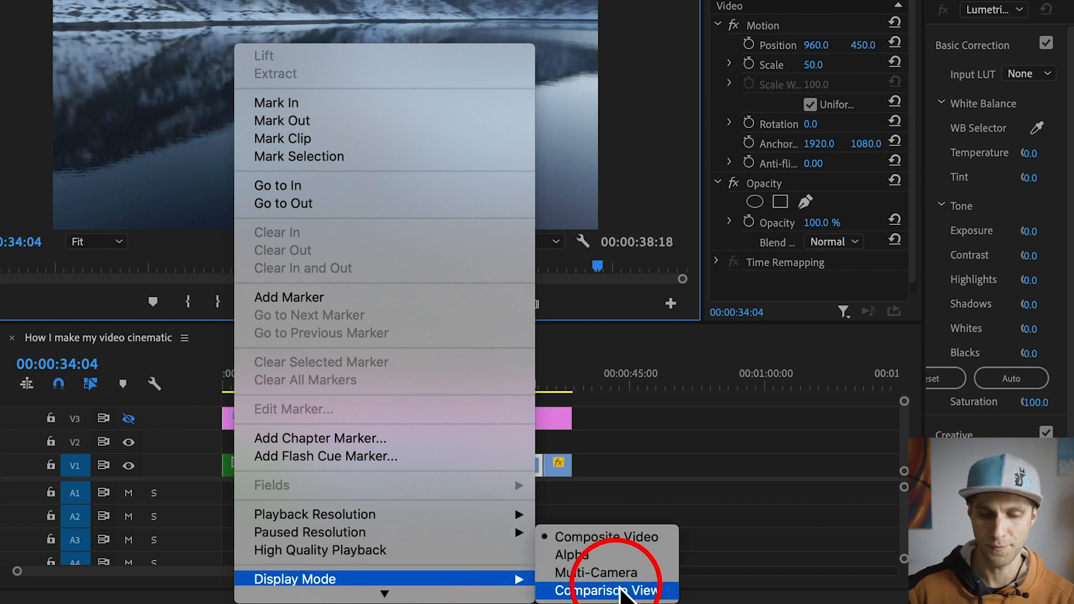
{"action": "left_click", "coordinate": [622, 591]}
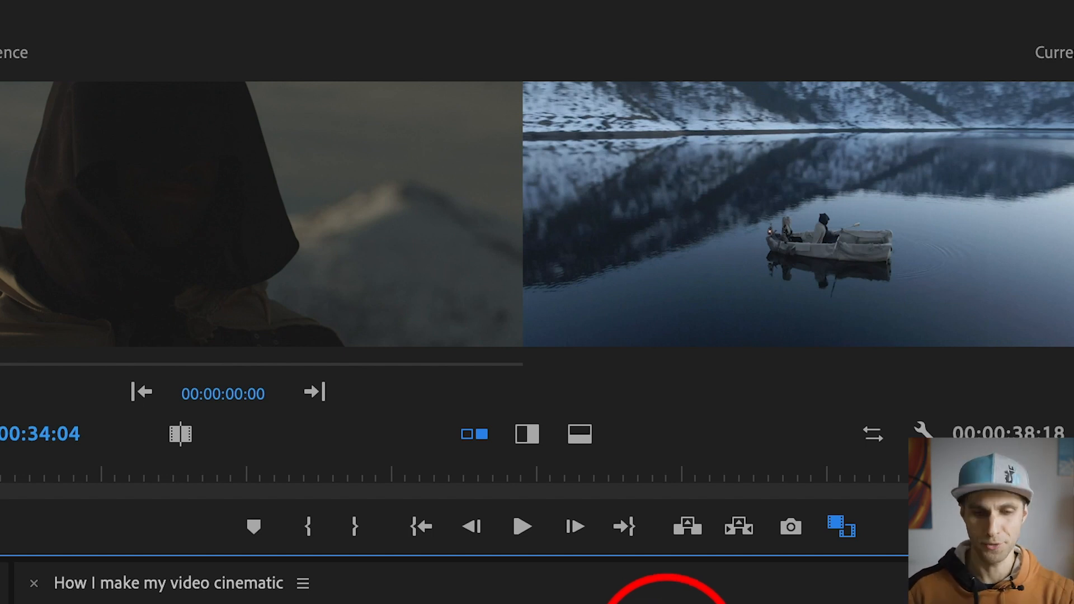
Step: Scrub through the sequence in comparison view and park the playhead on the V1 boat clip at 00:00:28:19
{"action": "left_click", "coordinate": [624, 603]}
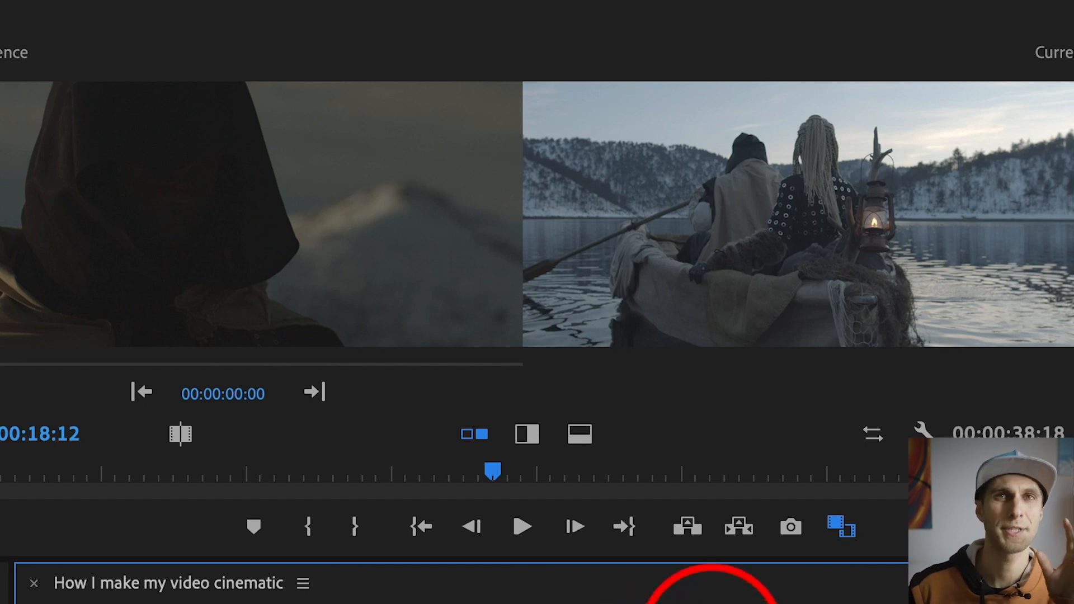
{"action": "left_click", "coordinate": [579, 601]}
{"action": "mouse_move", "coordinate": [579, 601]}
{"action": "left_mouse_down"}
{"action": "mouse_move", "coordinate": [834, 601]}
{"action": "mouse_move", "coordinate": [168, 601]}
{"action": "mouse_move", "coordinate": [779, 601]}
{"action": "left_mouse_up"}
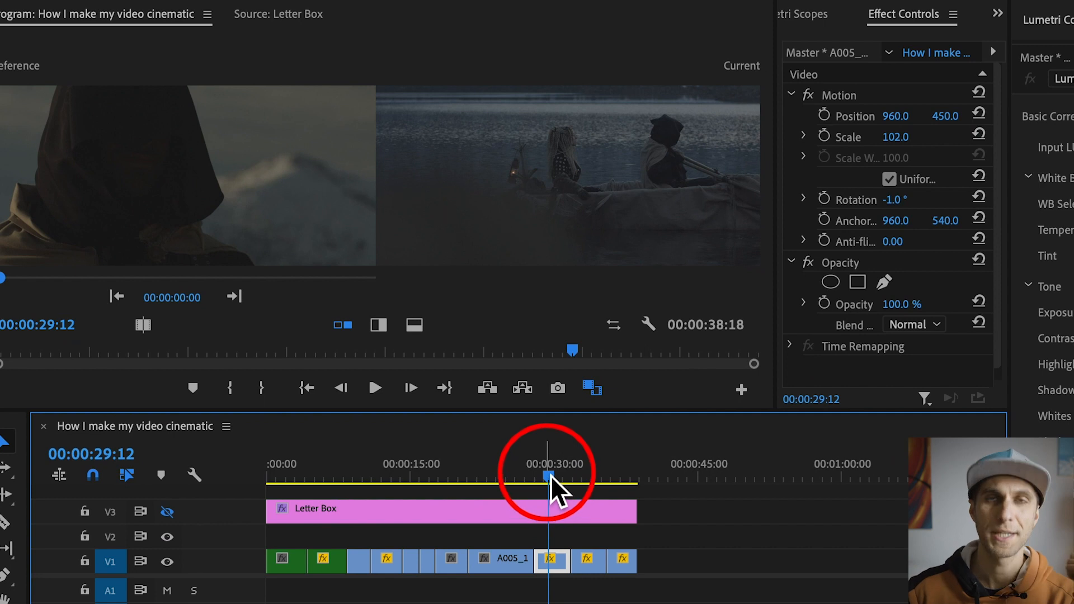
{"action": "left_click_drag", "start_coordinate": [550, 475], "coordinate": [544, 477]}
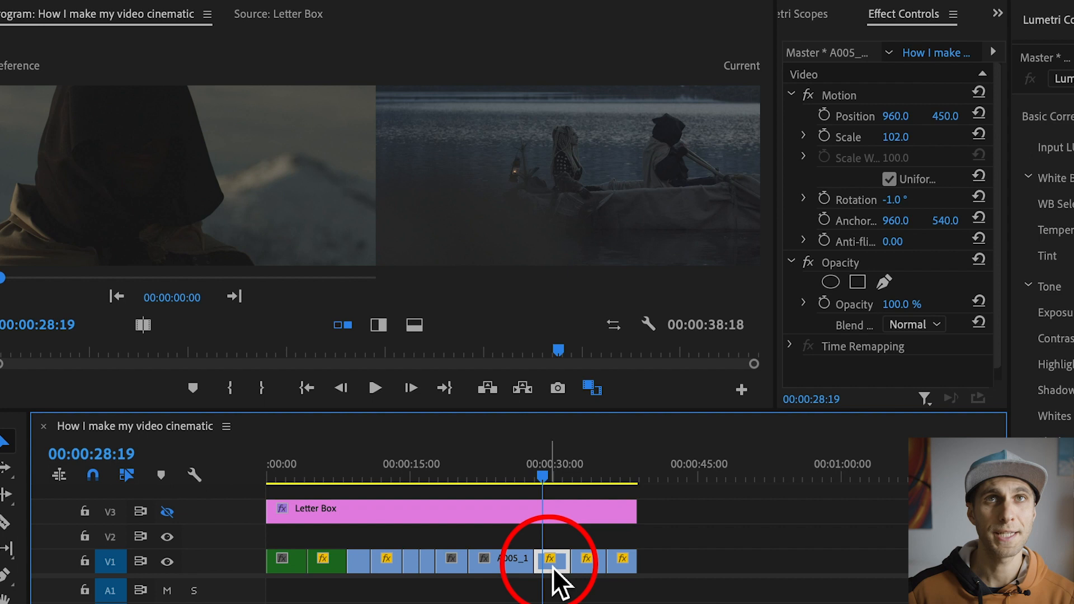
Step: Widen the Lumetri Color panel and its neighbouring panel group, and bring up the Lumetri Scopes
{"action": "left_click", "coordinate": [1062, 19]}
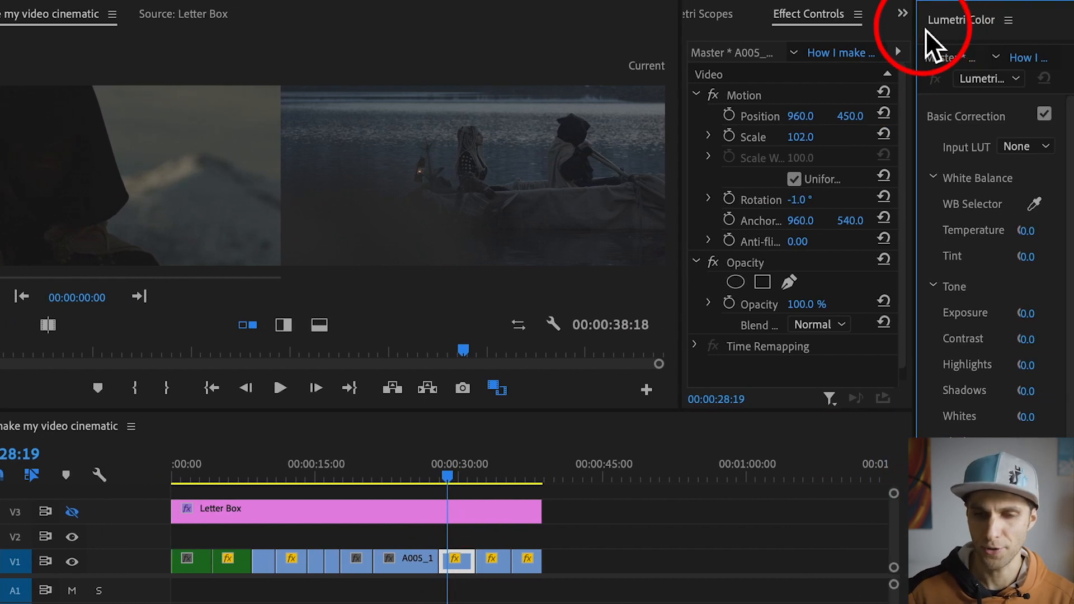
{"action": "left_click_drag", "start_coordinate": [918, 28], "coordinate": [804, 62]}
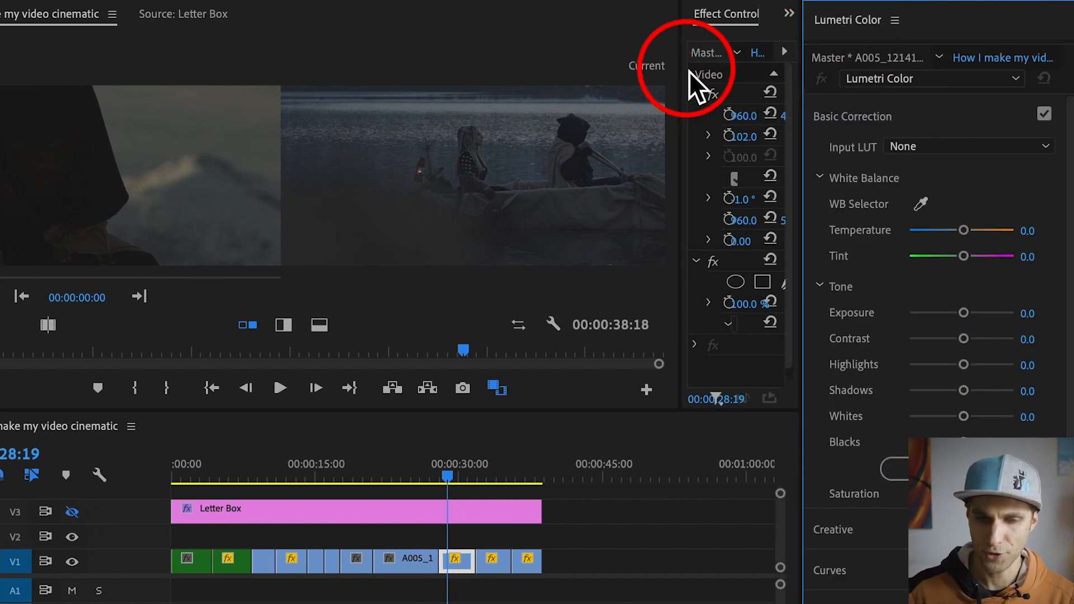
{"action": "left_click_drag", "start_coordinate": [683, 41], "coordinate": [590, 45]}
{"action": "left_click", "coordinate": [613, 17]}
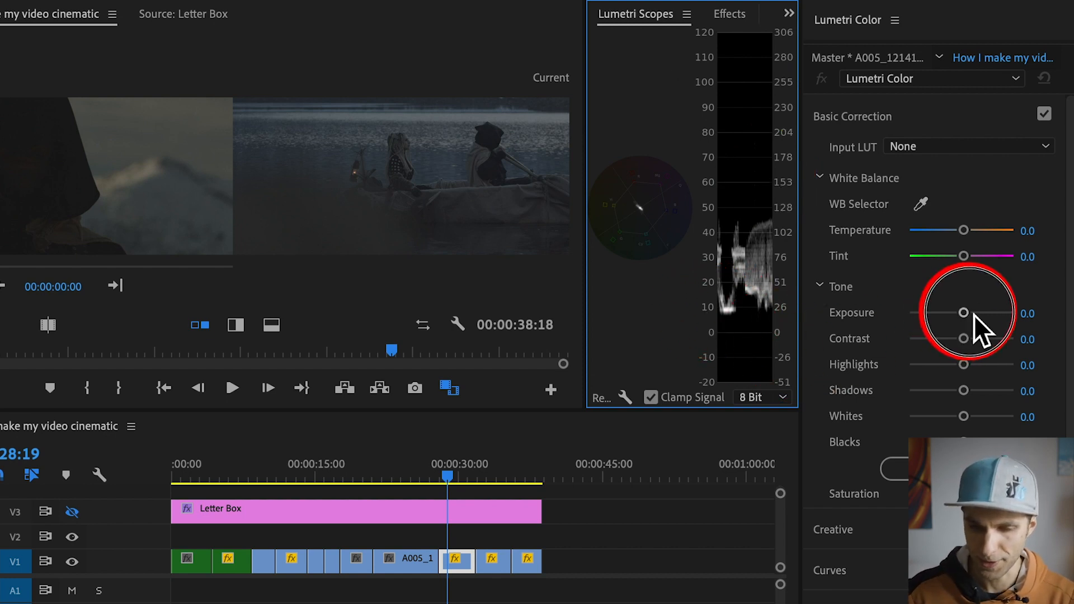
Step: Raise the exposure of the boat clip at 00:00:28:19 to 1.8
{"action": "left_click_drag", "start_coordinate": [974, 314], "coordinate": [983, 314]}
{"action": "left_click", "coordinate": [813, 55]}
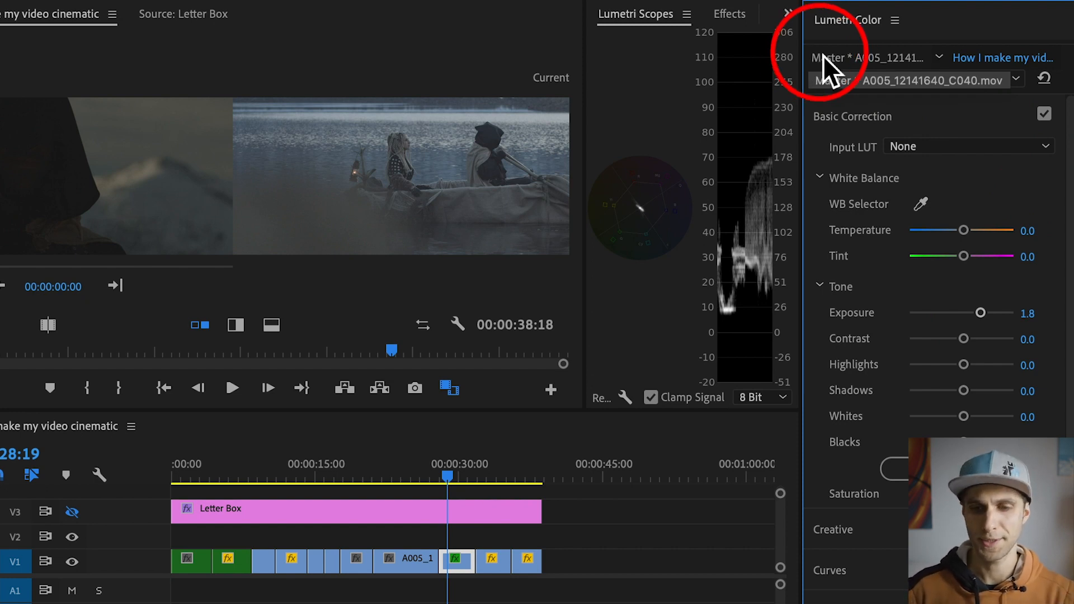
{"action": "left_click", "coordinate": [823, 55]}
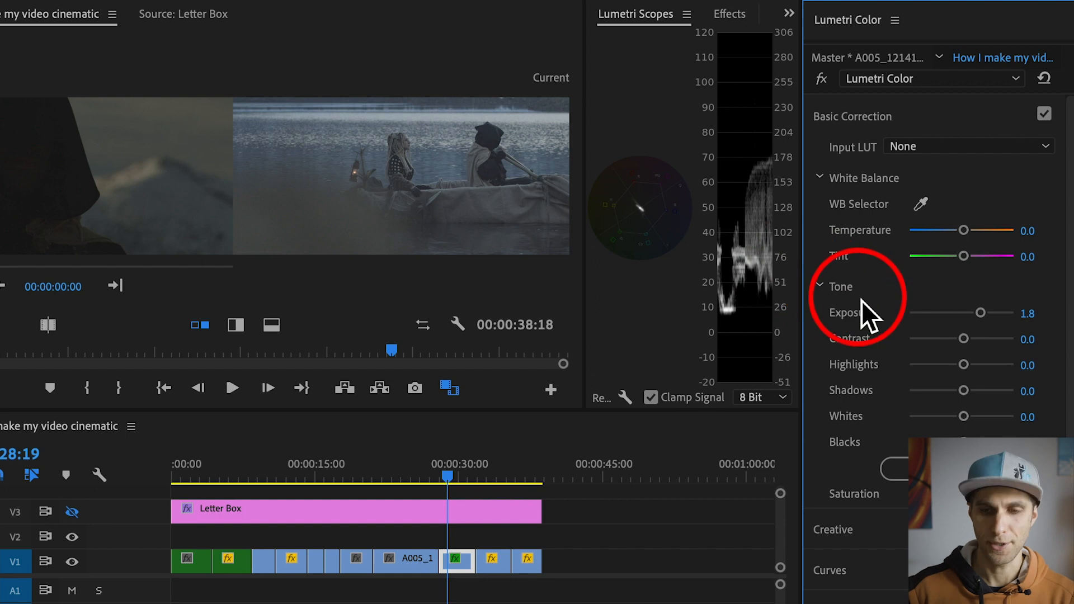
Step: Add a highlight and a shadow point to the boat clip's white RGB curve, and pull the shadow point down to deepen the darks
{"action": "scroll", "coordinate": [861, 300], "scroll_direction": "down", "scroll_amount": 2}
{"action": "scroll", "coordinate": [859, 290], "scroll_direction": "up", "scroll_amount": 2}
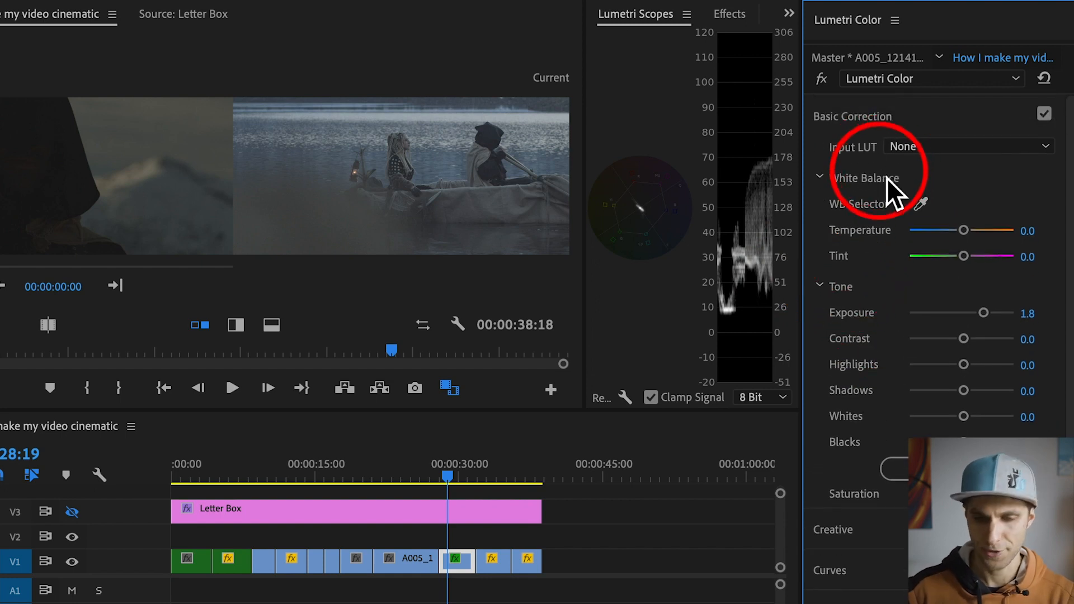
{"action": "scroll", "coordinate": [844, 274], "scroll_direction": "down", "scroll_amount": 3}
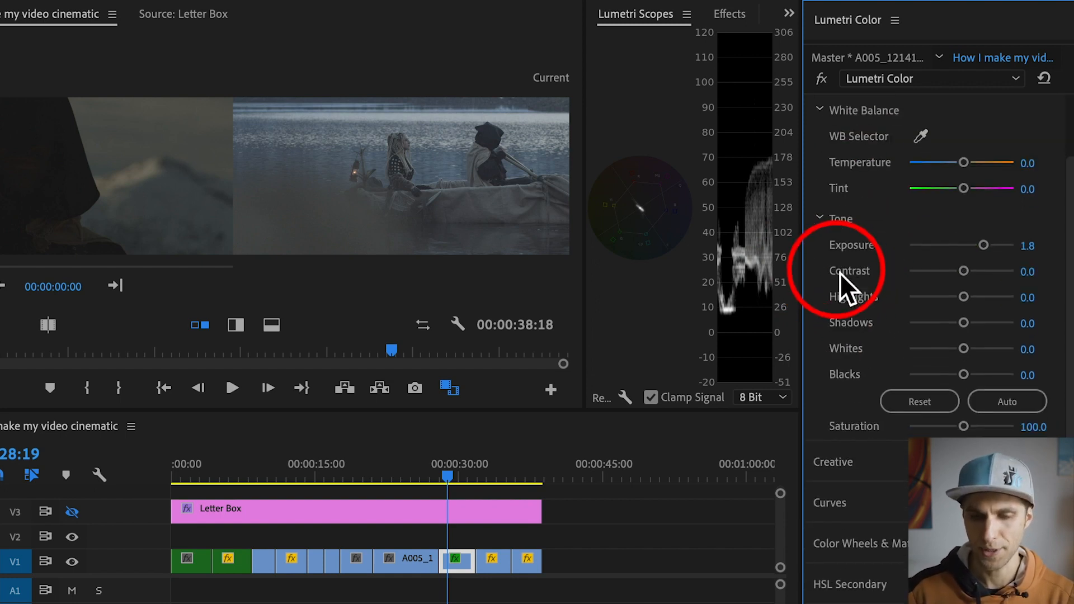
{"action": "left_click", "coordinate": [874, 509]}
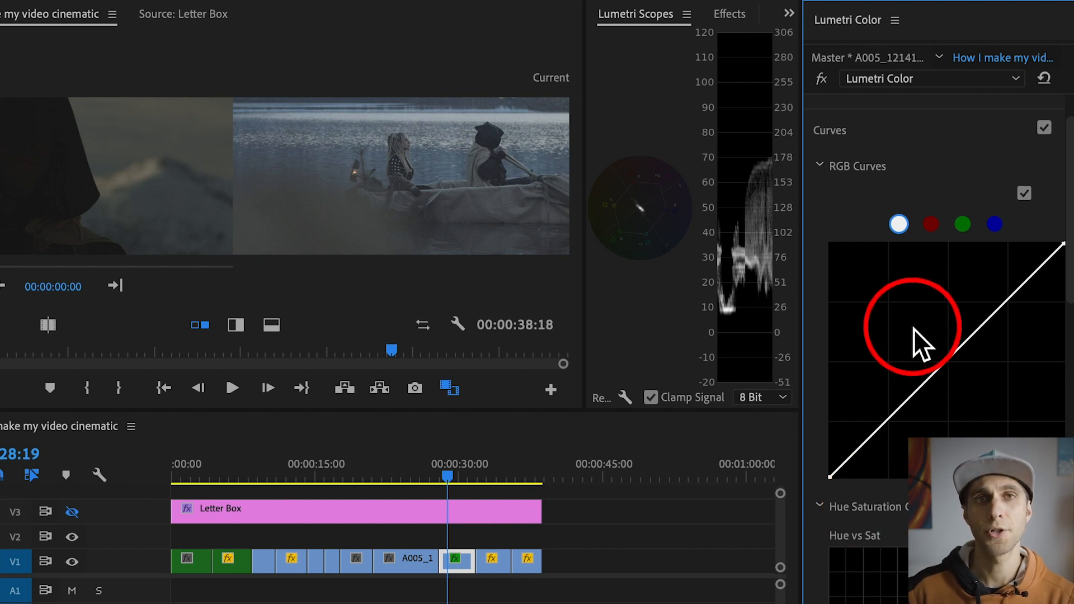
{"action": "left_click", "coordinate": [1013, 295]}
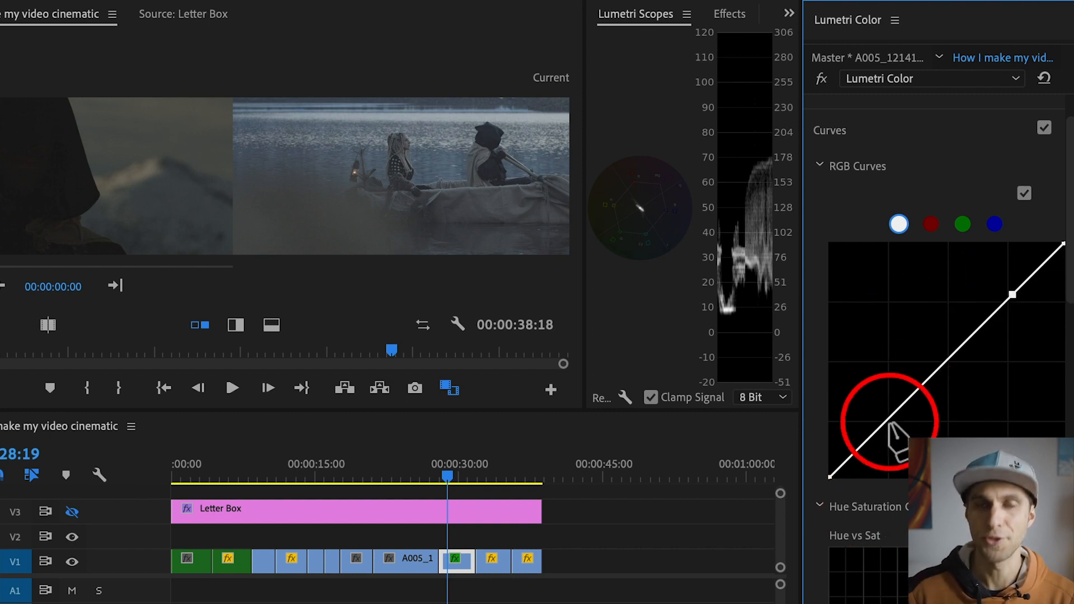
{"action": "left_click", "coordinate": [887, 420]}
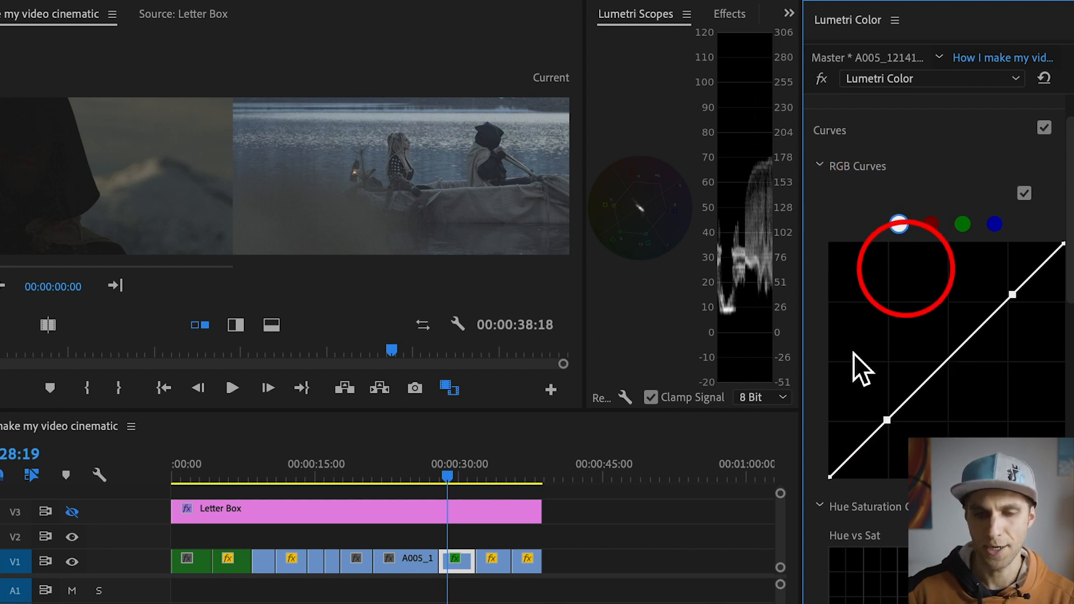
{"action": "left_click_drag", "start_coordinate": [887, 420], "coordinate": [897, 449]}
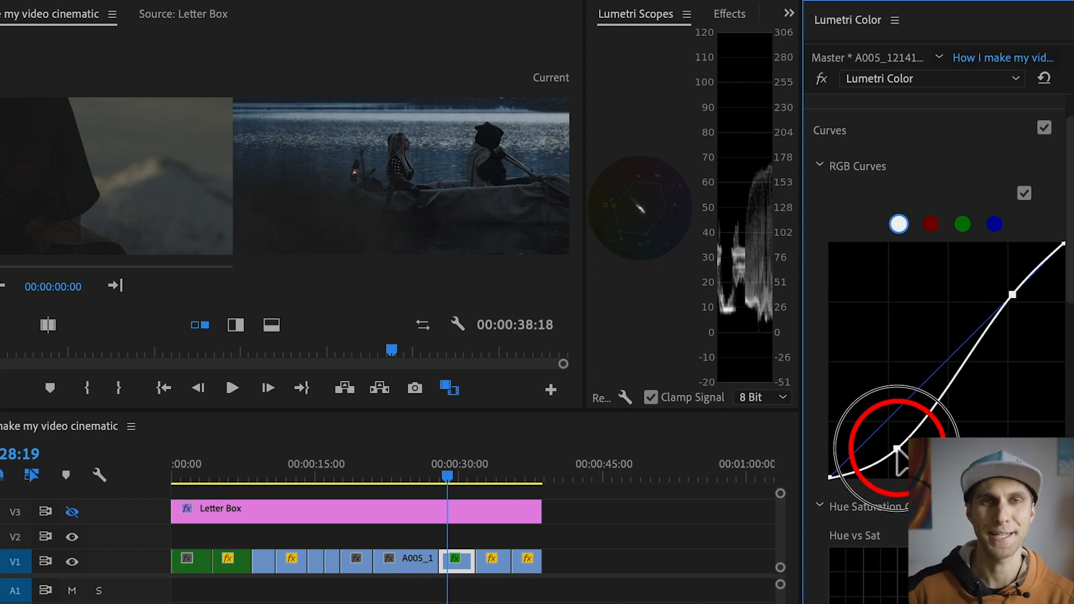
Step: Give the monitor and scopes more height above the timeline, and reopen the Basic Correction section
{"action": "left_click_drag", "start_coordinate": [666, 409], "coordinate": [674, 486]}
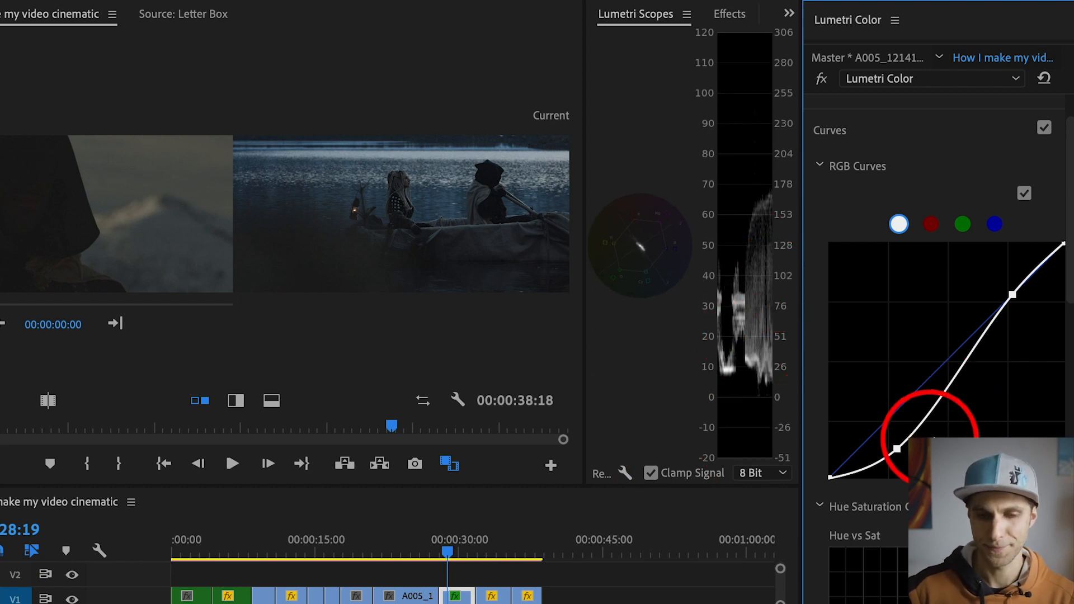
{"action": "left_click", "coordinate": [880, 129]}
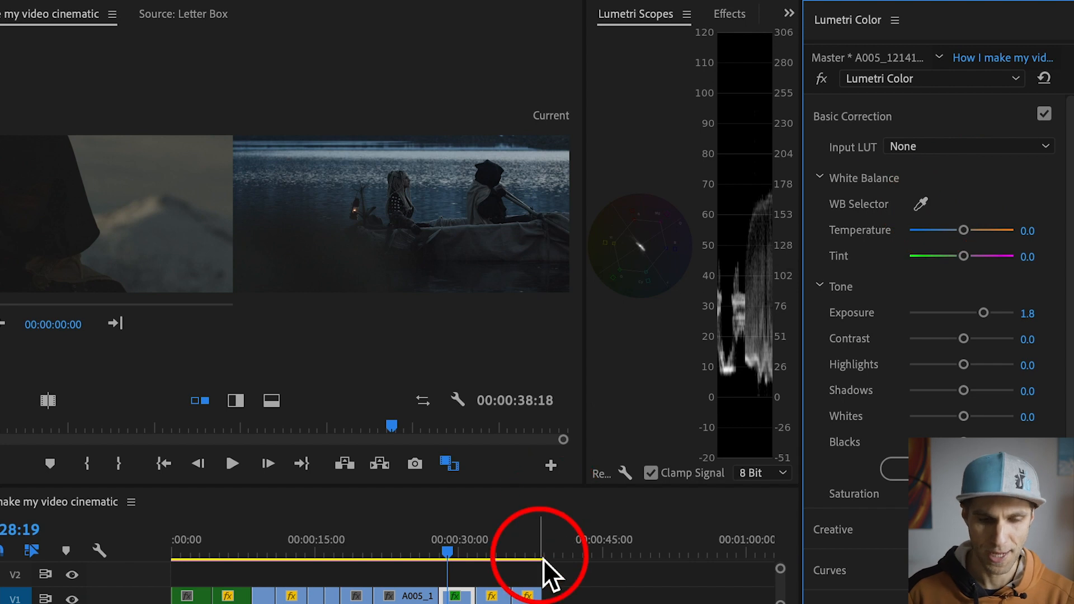
Step: Set the comparison view's reference frame to timecode 00:00:28:19
{"action": "left_click", "coordinate": [75, 219]}
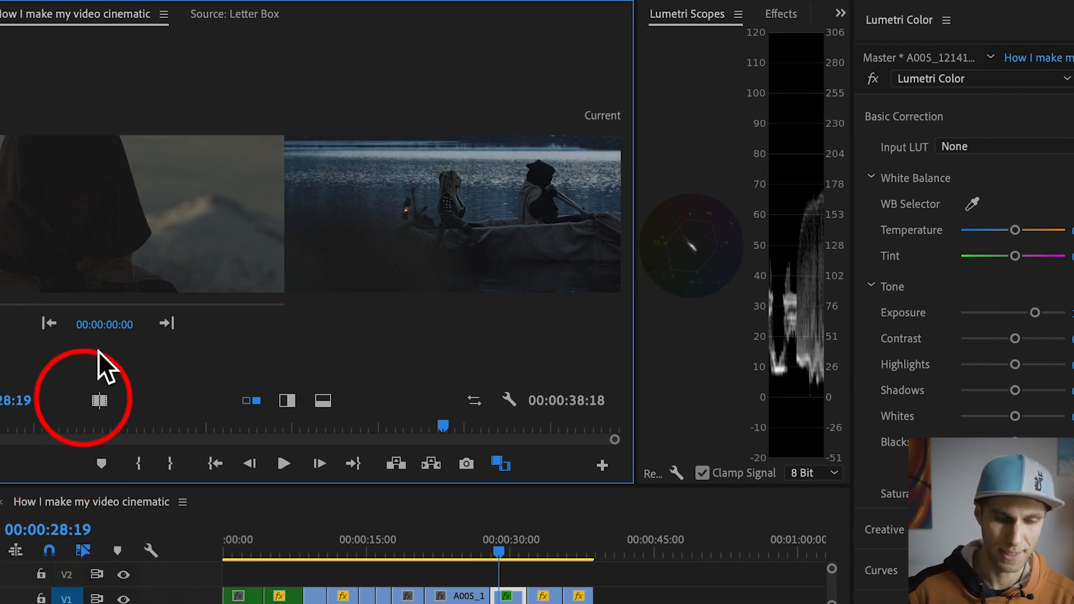
{"action": "left_click", "coordinate": [126, 325]}
{"action": "double_click", "coordinate": [124, 327]}
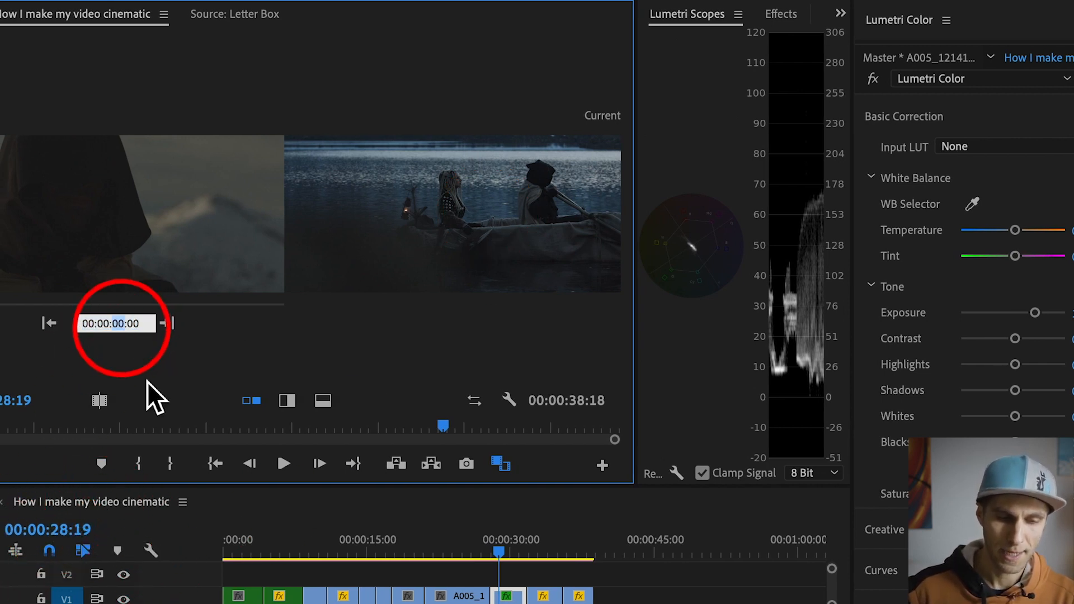
{"action": "type", "text": "2"}
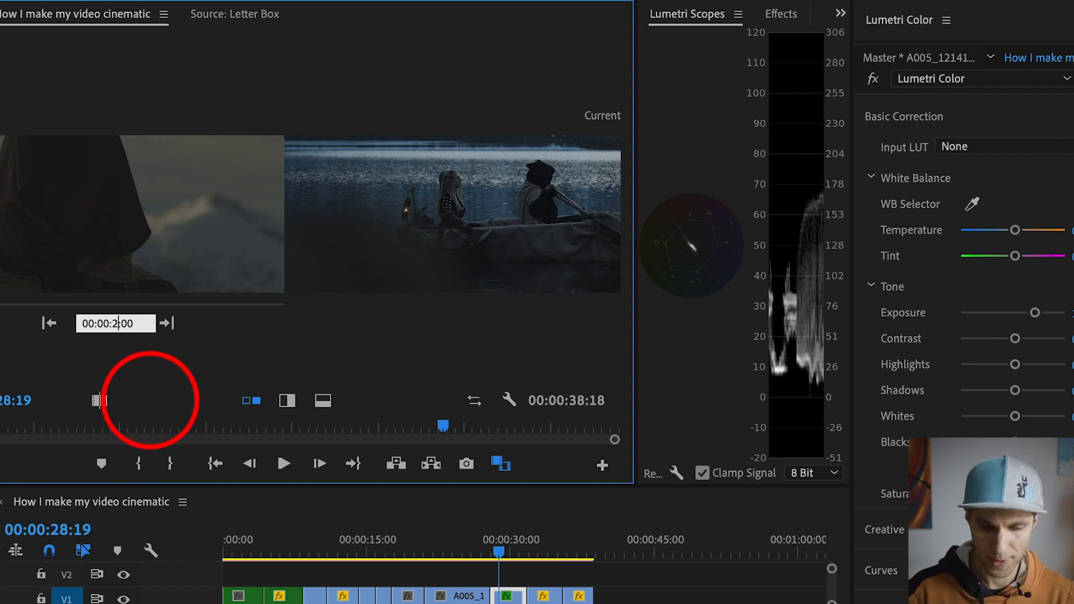
{"action": "type", "text": "8:"}
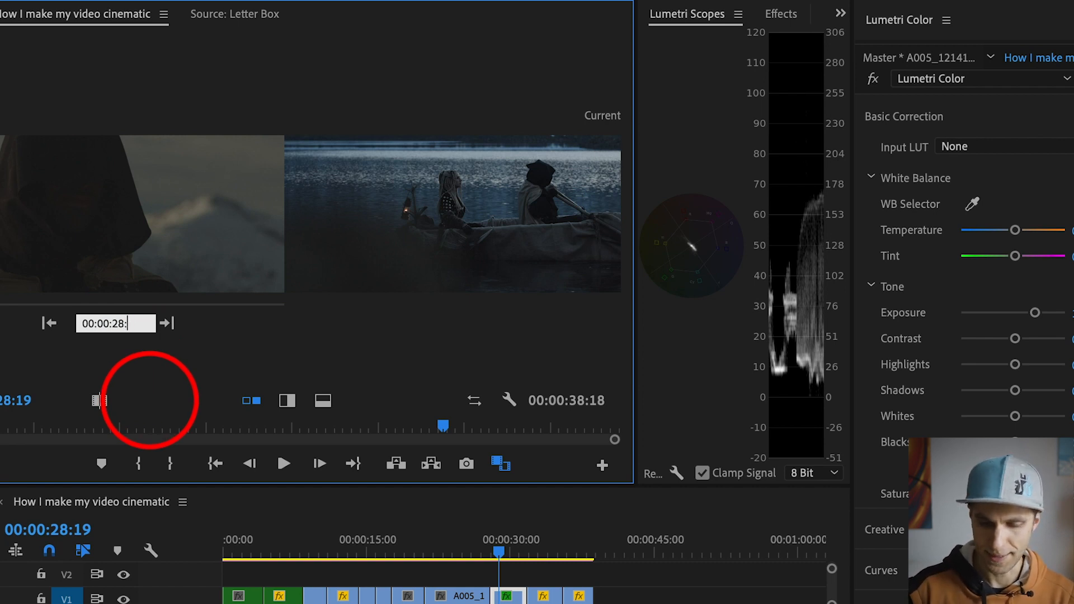
{"action": "type", "text": "19"}
{"action": "key", "text": "Return"}
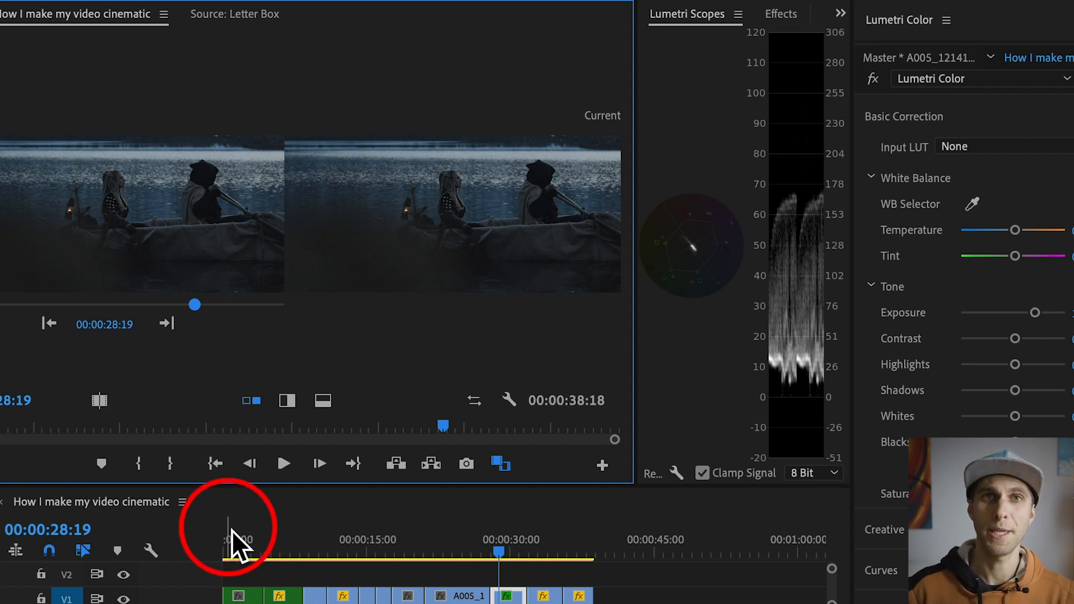
Step: Move the playhead to the first V1 clip at 00:00:02:12, cool its temperature to -41.5 and raise its exposure to 0.6
{"action": "left_click_drag", "start_coordinate": [232, 530], "coordinate": [253, 542]}
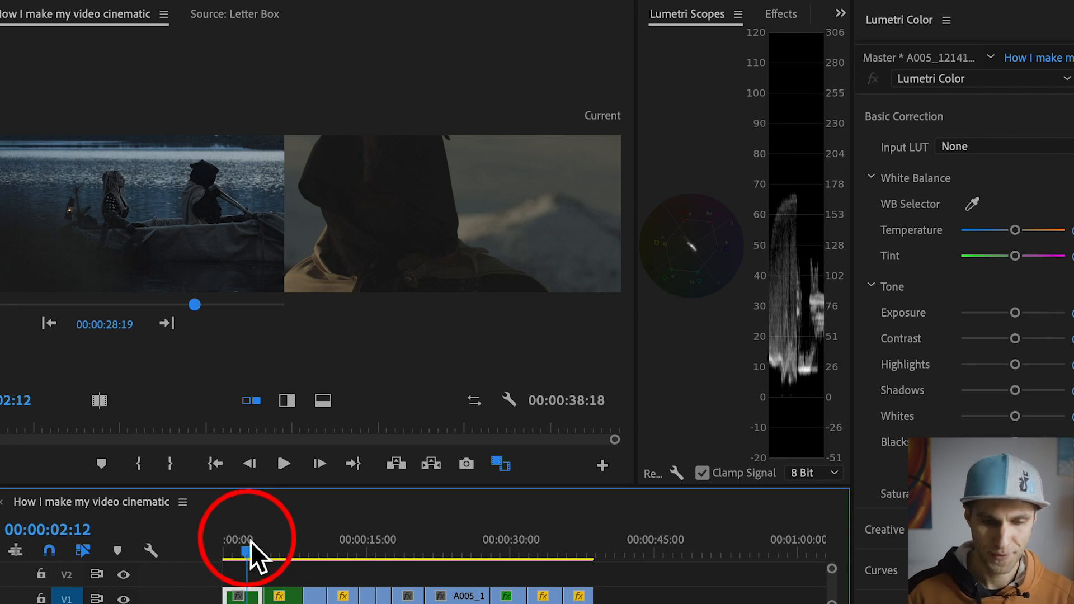
{"action": "left_click", "coordinate": [444, 222]}
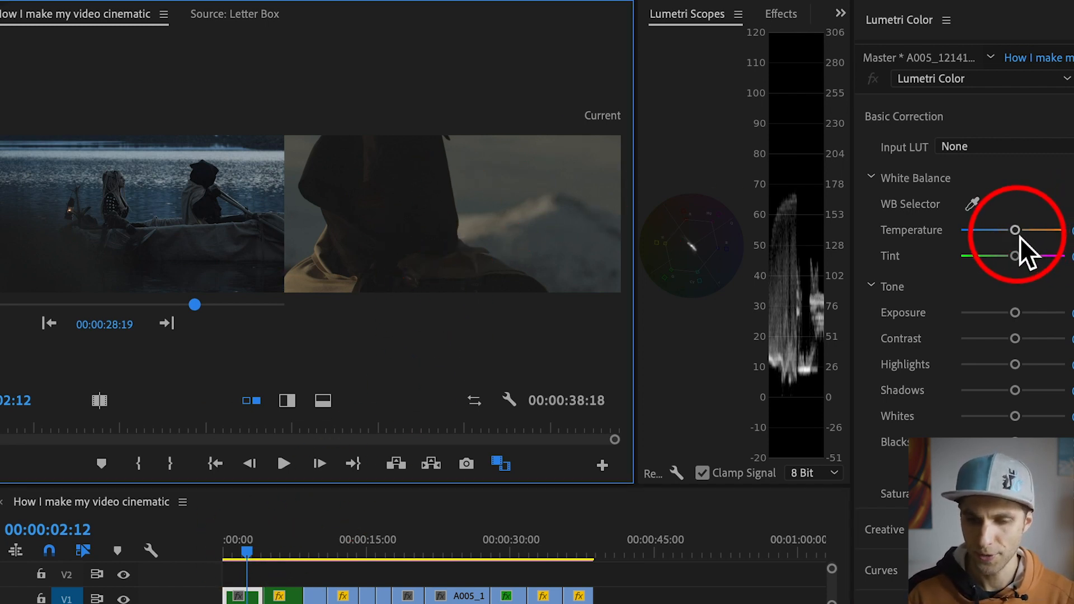
{"action": "left_click_drag", "start_coordinate": [1015, 231], "coordinate": [996, 231]}
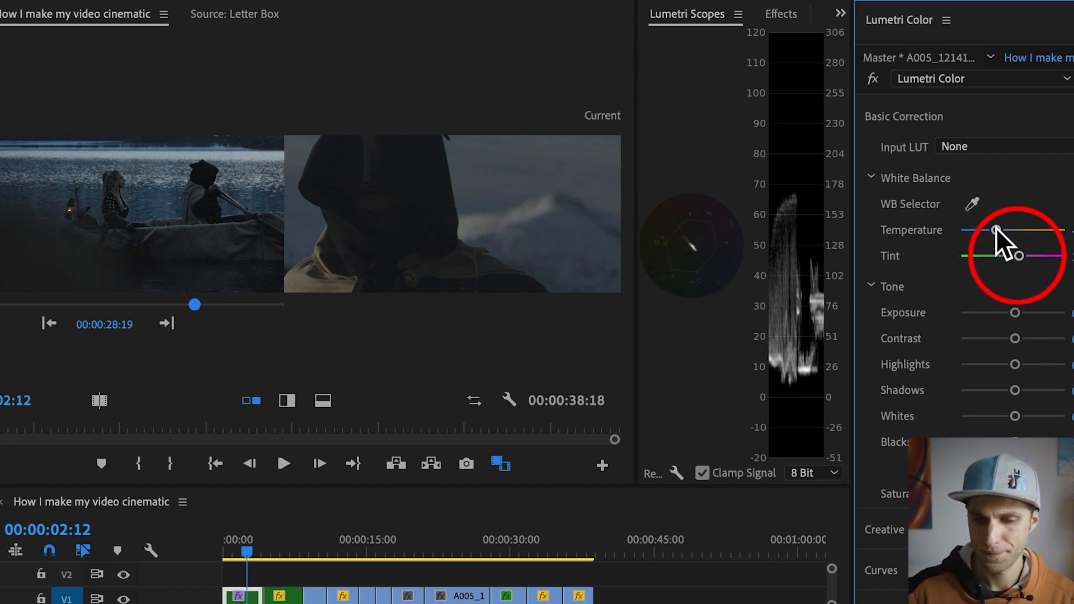
{"action": "left_click_drag", "start_coordinate": [997, 230], "coordinate": [991, 230]}
{"action": "left_click_drag", "start_coordinate": [1014, 313], "coordinate": [1019, 314]}
{"action": "left_click_drag", "start_coordinate": [1015, 442], "coordinate": [1015, 442]}
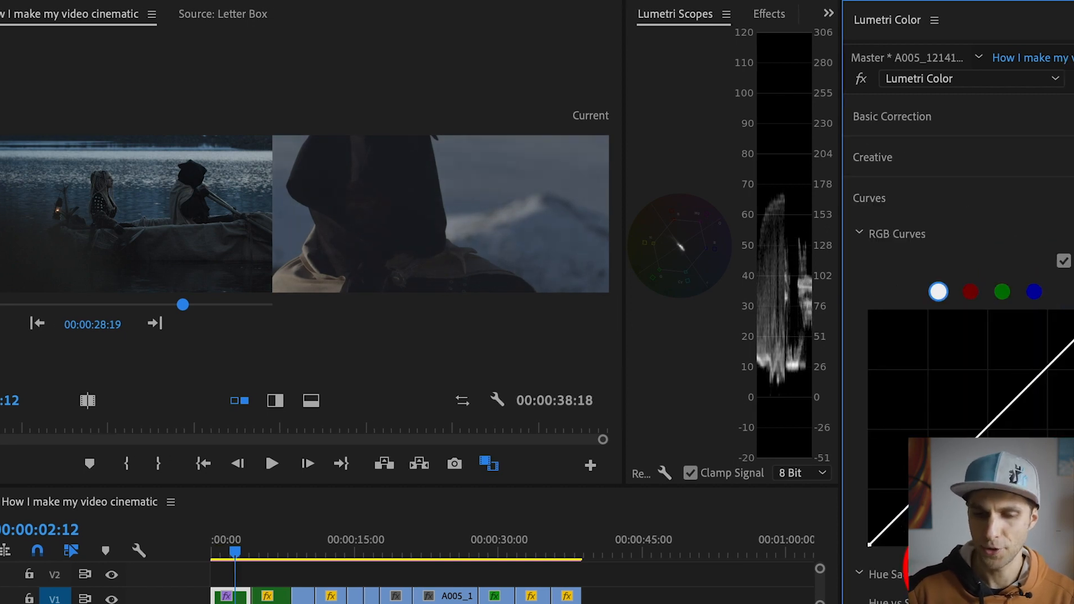
Step: Shape the first clip's white RGB curve into a gentle S with a lowered shadow point and a raised highlight point
{"action": "left_click", "coordinate": [1063, 362]}
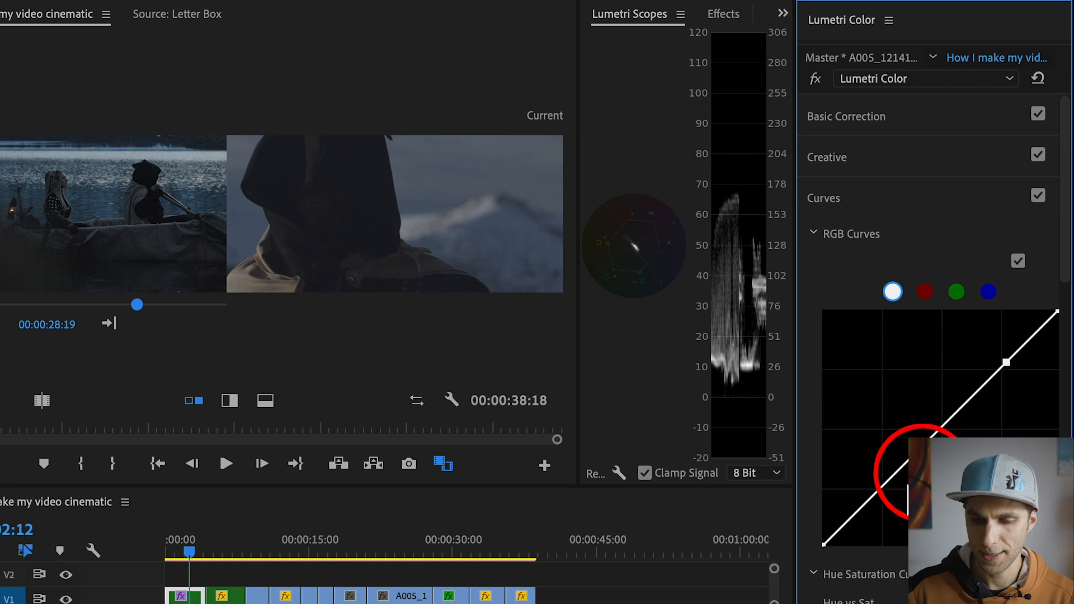
{"action": "left_click", "coordinate": [875, 501]}
{"action": "left_click_drag", "start_coordinate": [877, 508], "coordinate": [877, 508]}
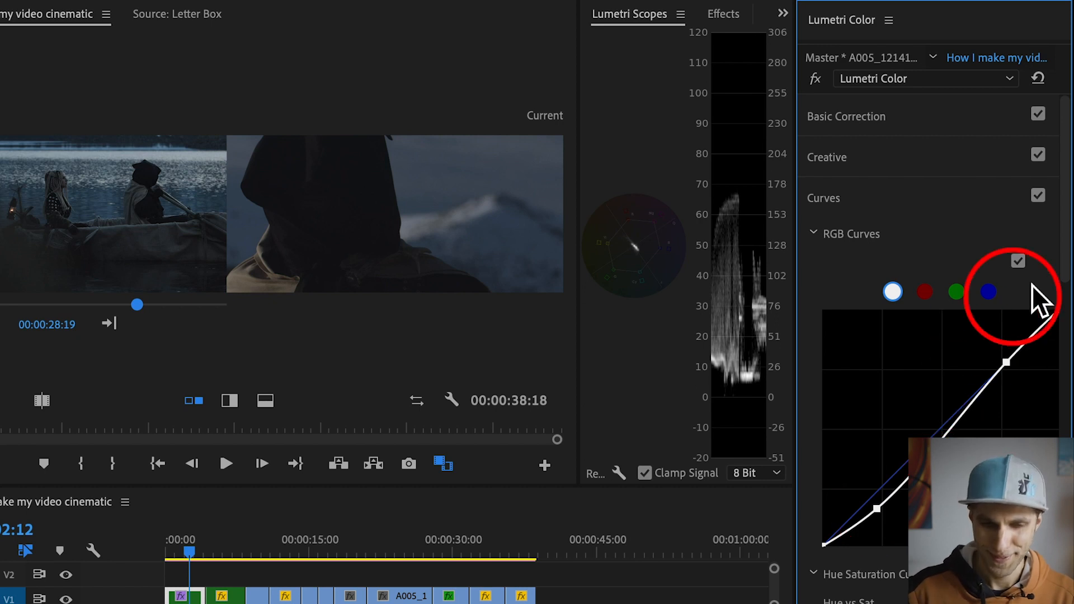
{"action": "left_click_drag", "start_coordinate": [1006, 362], "coordinate": [996, 352]}
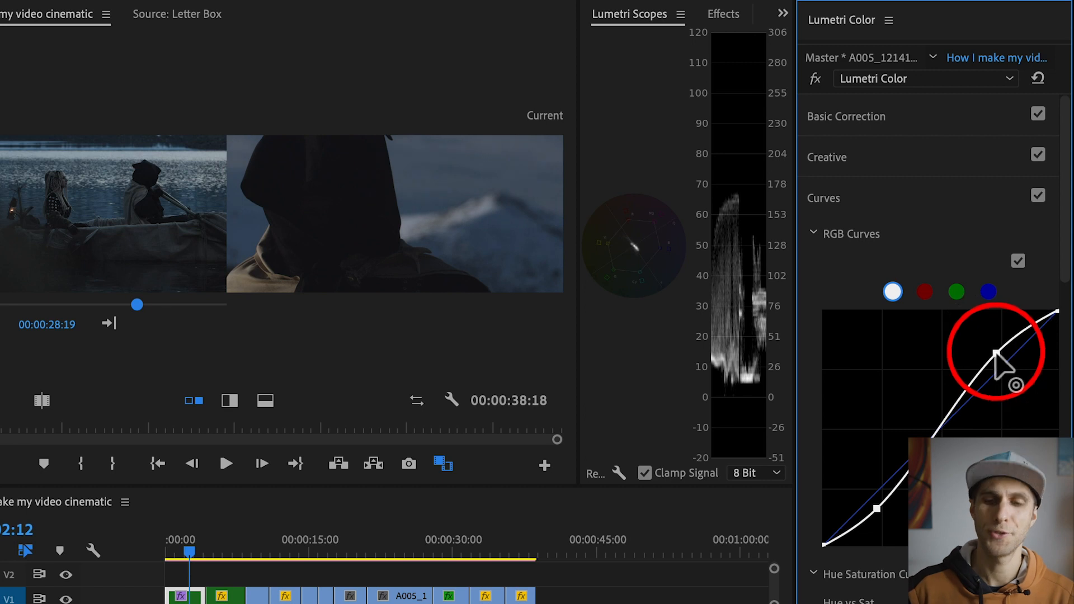
Step: Reduce the first clip's tint to 5.7 in Basic Correction
{"action": "left_click", "coordinate": [919, 118]}
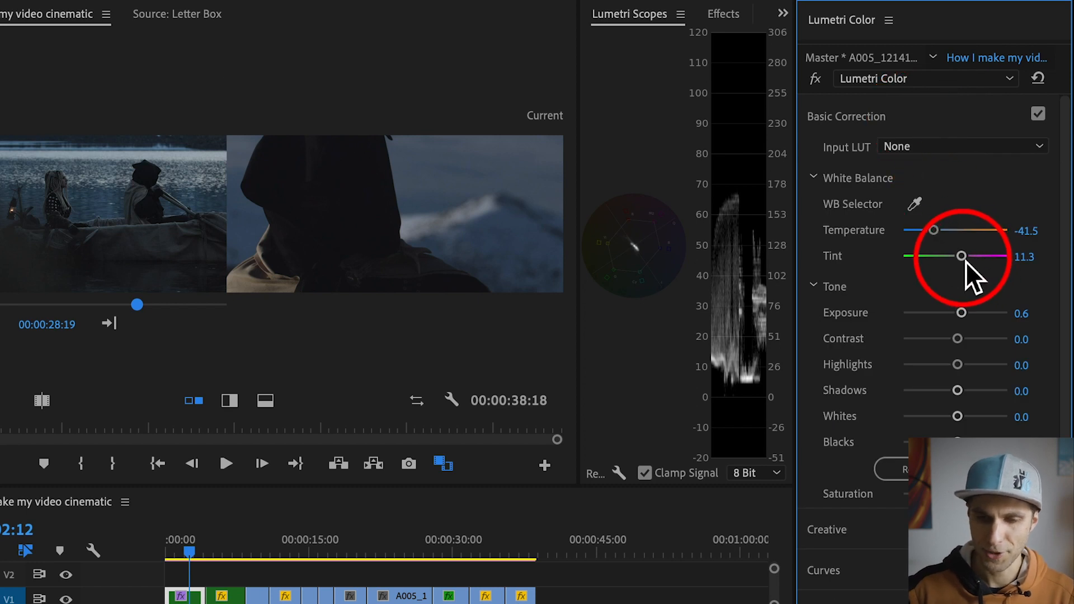
{"action": "left_click_drag", "start_coordinate": [966, 261], "coordinate": [961, 260]}
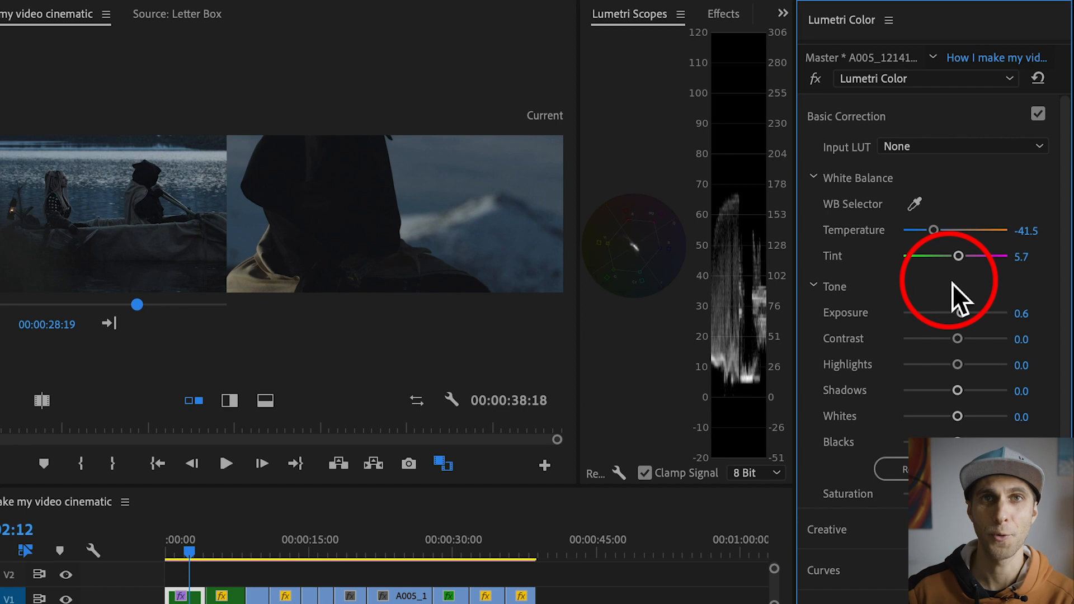
Step: Move the playhead to the second V1 clip at 00:00:06:01 and shape its white RGB curve into an S with lowered shadows and raised highlights
{"action": "left_click", "coordinate": [228, 548]}
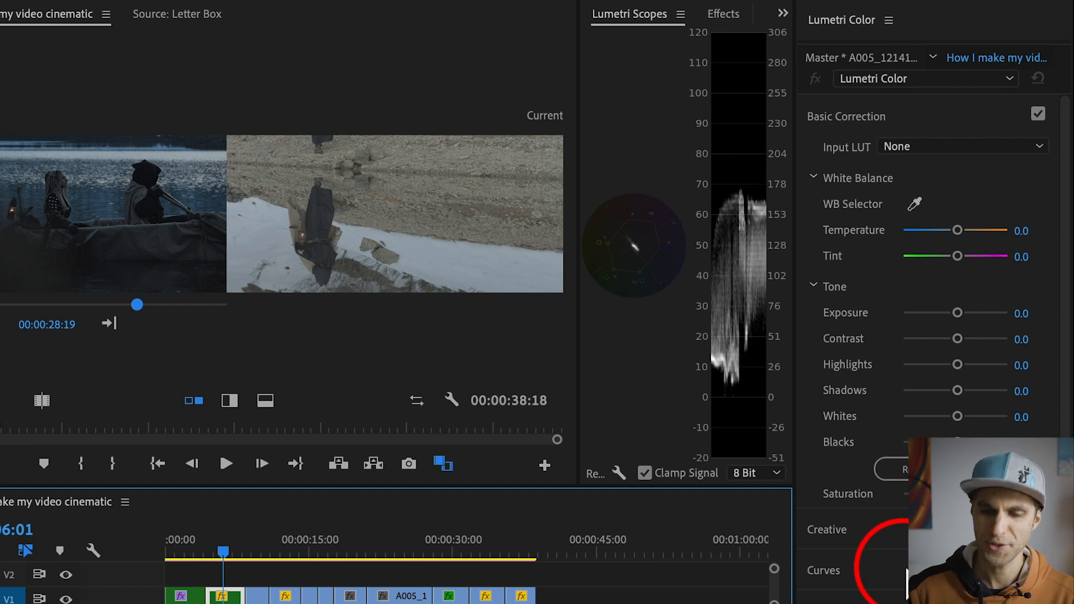
{"action": "left_click", "coordinate": [902, 572]}
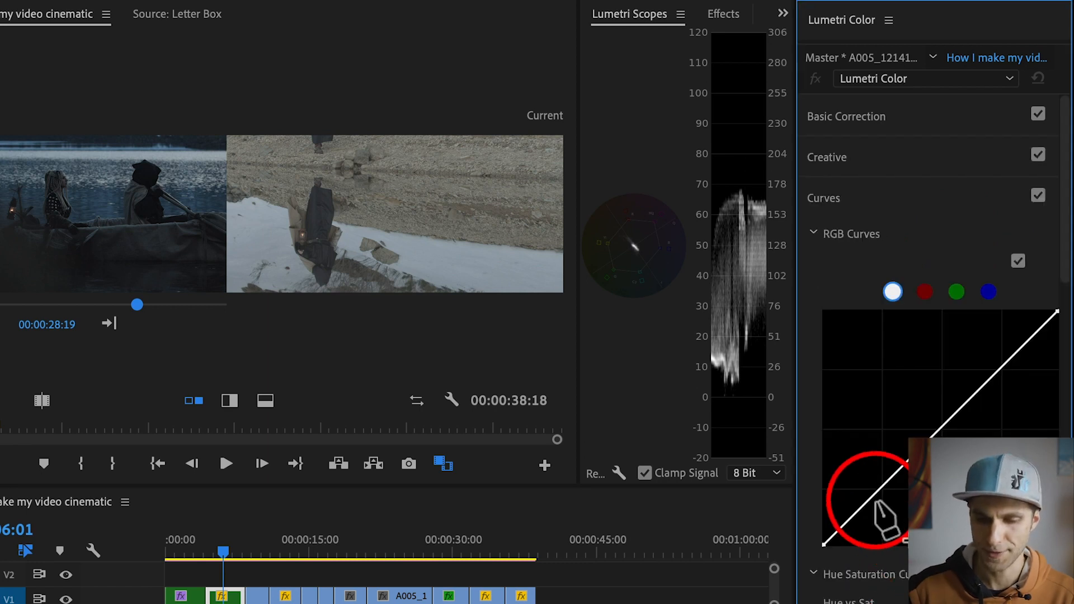
{"action": "left_click", "coordinate": [871, 497]}
{"action": "left_click", "coordinate": [1009, 359]}
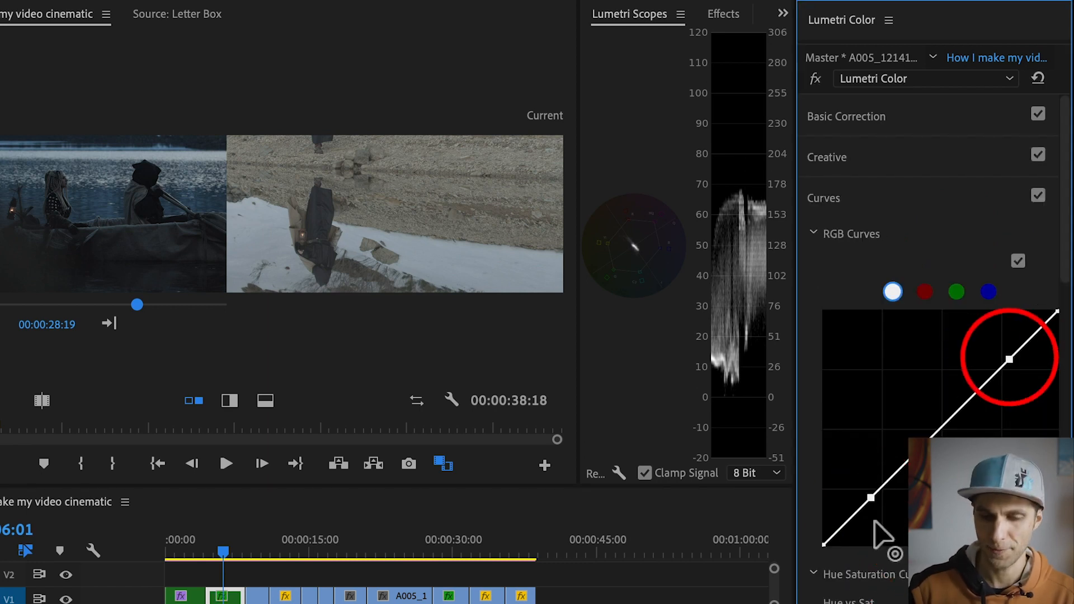
{"action": "left_click_drag", "start_coordinate": [871, 497], "coordinate": [881, 514]}
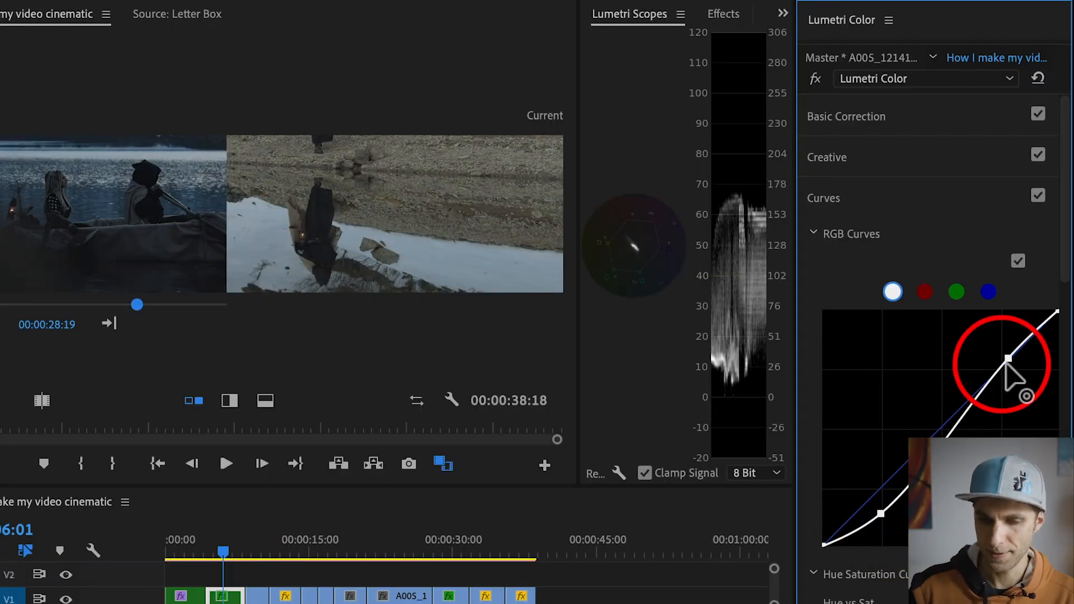
{"action": "left_click_drag", "start_coordinate": [1008, 361], "coordinate": [1002, 355]}
Step: Set the second clip's temperature to -18.9, shadows to -45.3 and tint to 9.4, and play back from the first clip
{"action": "left_click", "coordinate": [922, 118]}
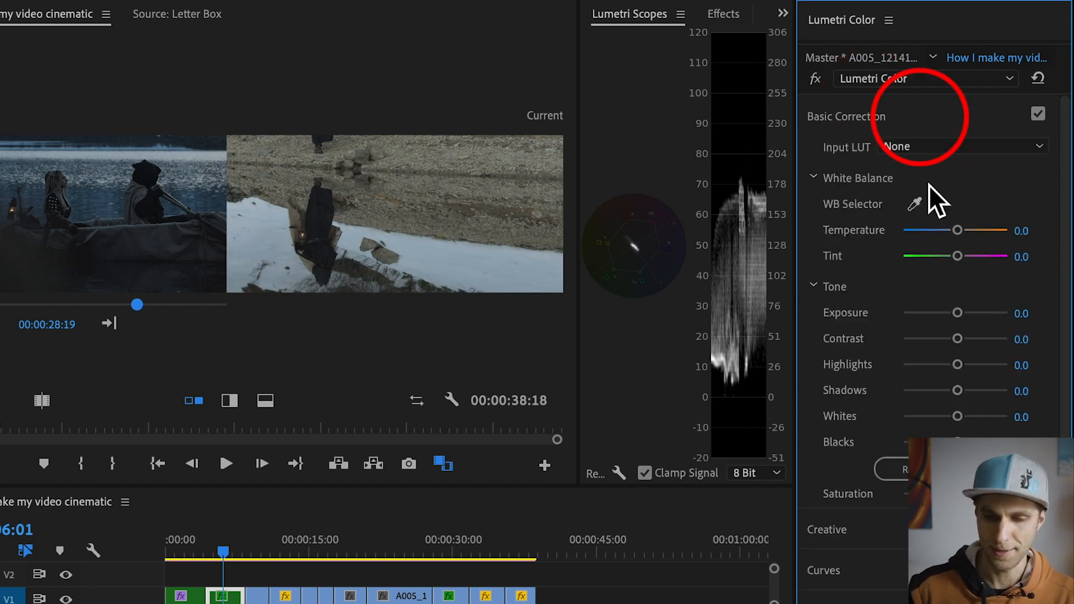
{"action": "left_click_drag", "start_coordinate": [953, 233], "coordinate": [947, 236]}
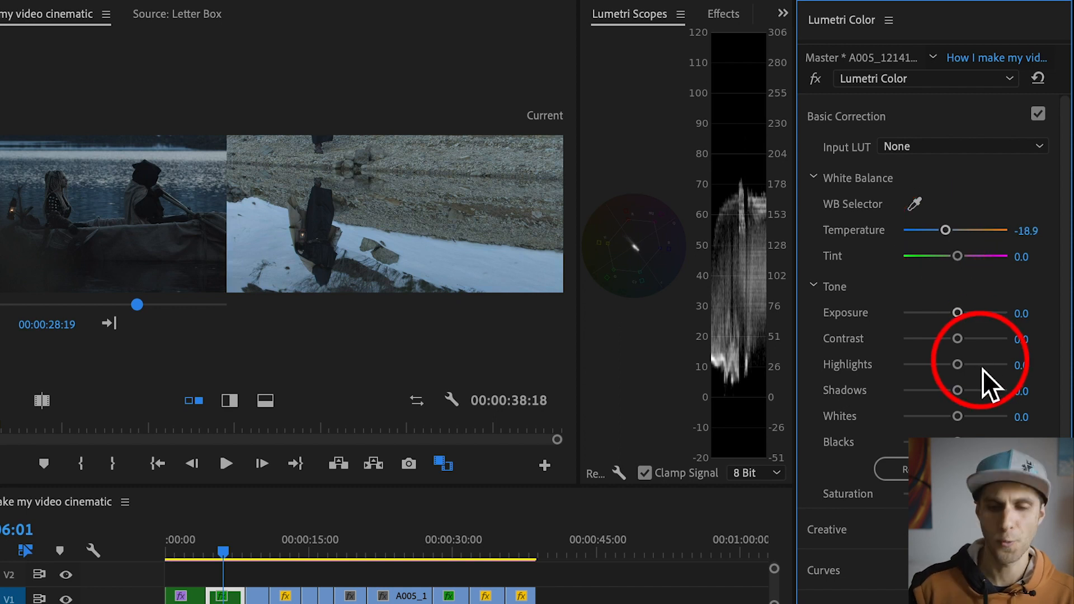
{"action": "left_click_drag", "start_coordinate": [956, 390], "coordinate": [934, 397]}
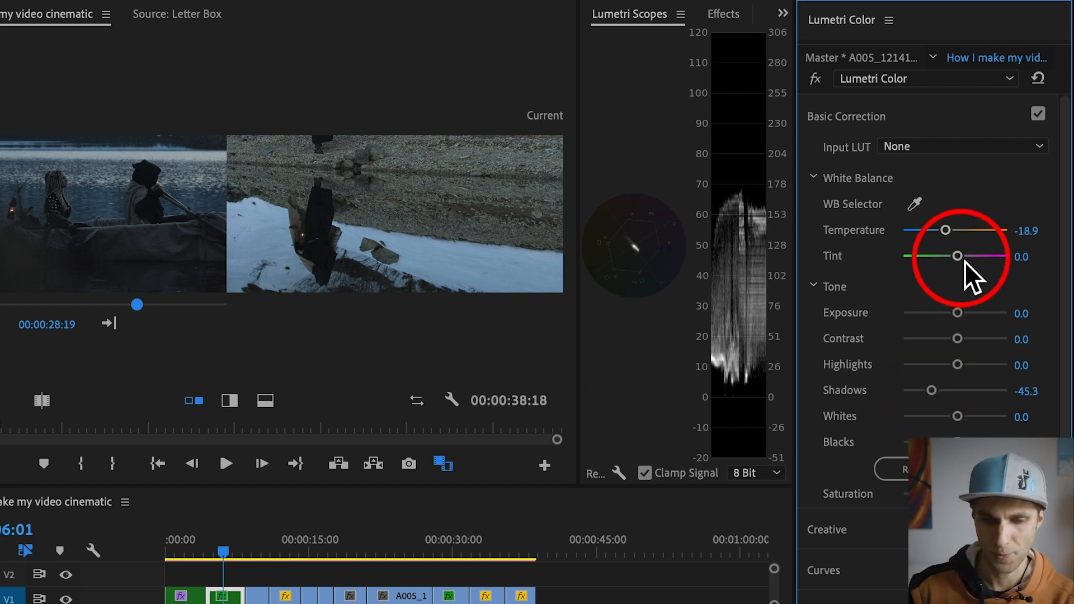
{"action": "left_click_drag", "start_coordinate": [964, 260], "coordinate": [962, 260]}
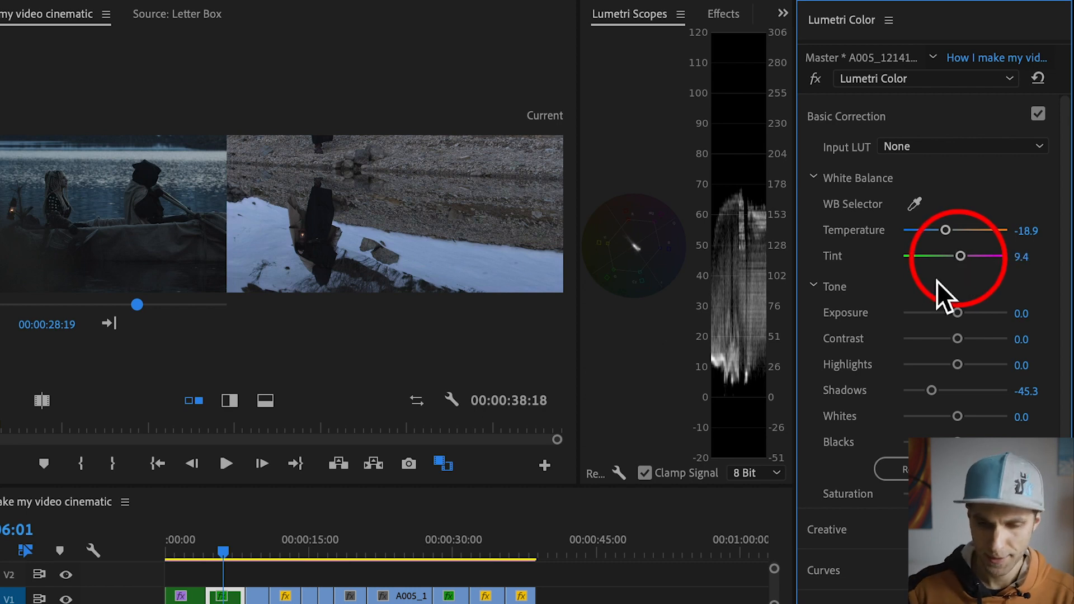
{"action": "left_click_drag", "start_coordinate": [226, 543], "coordinate": [193, 562]}
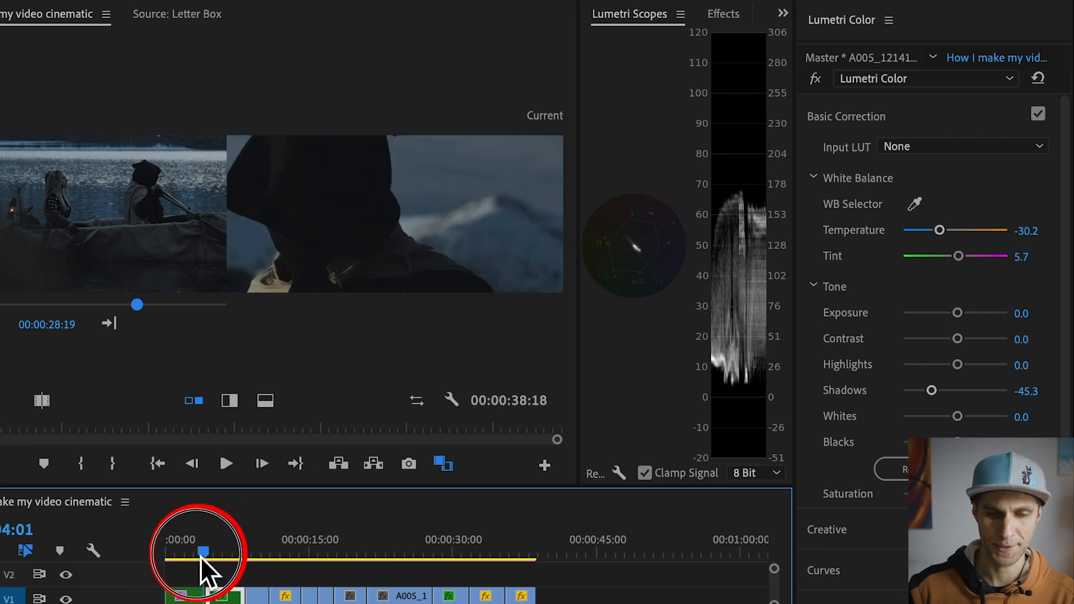
{"action": "key", "text": "space"}
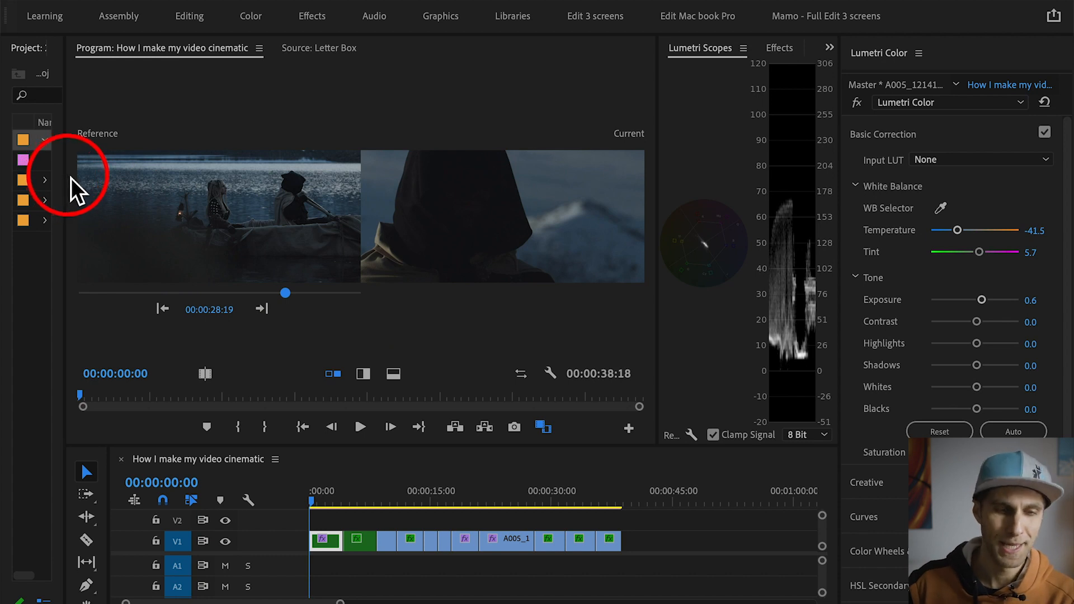
Step: Widen the project area and place the first audio file of the VIDEO bin's Music folder on track A1 at the sequence start
{"action": "left_click", "coordinate": [69, 232]}
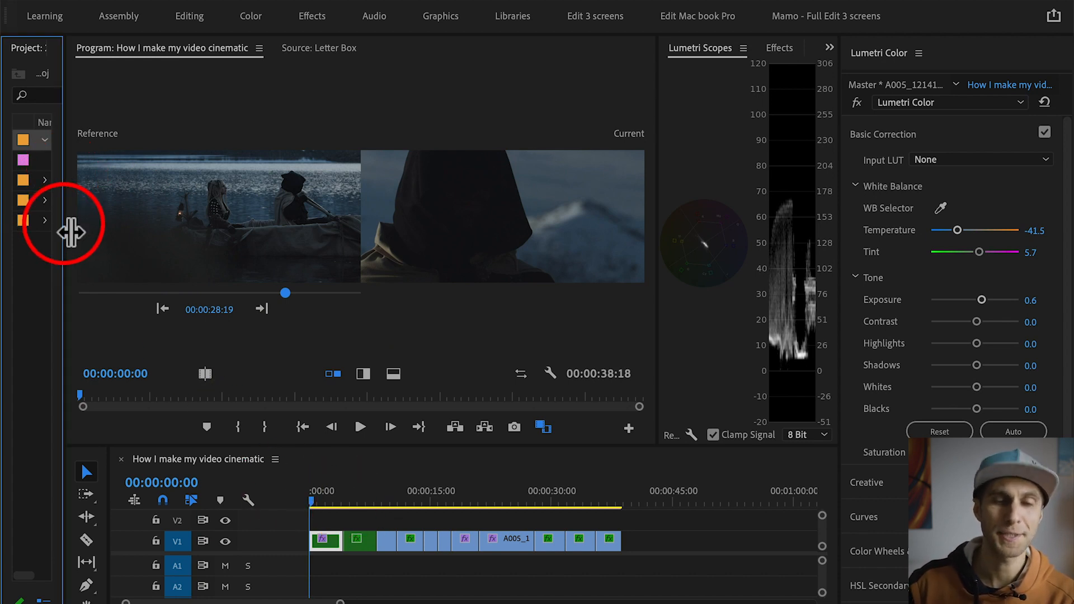
{"action": "left_click_drag", "start_coordinate": [70, 232], "coordinate": [212, 235]}
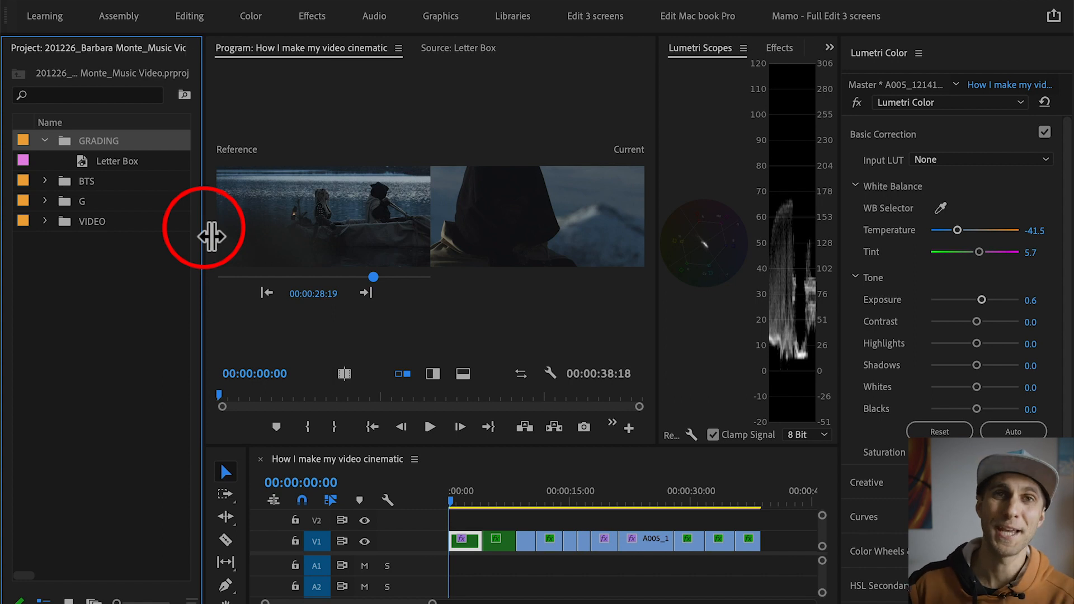
{"action": "left_click", "coordinate": [45, 221]}
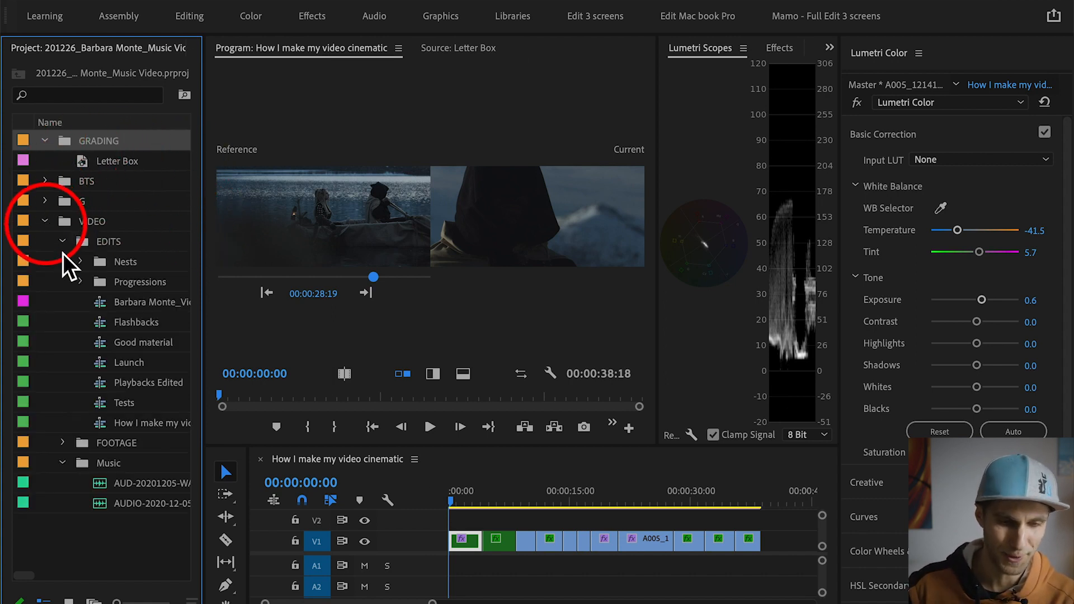
{"action": "left_click_drag", "start_coordinate": [107, 497], "coordinate": [445, 567]}
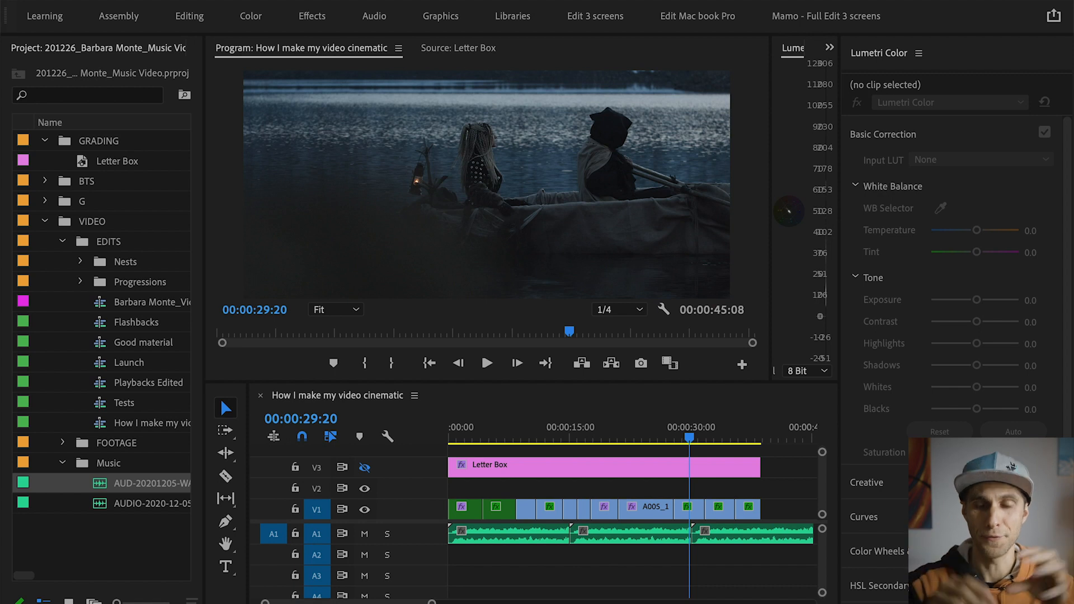
{"action": "left_click", "coordinate": [492, 488]}
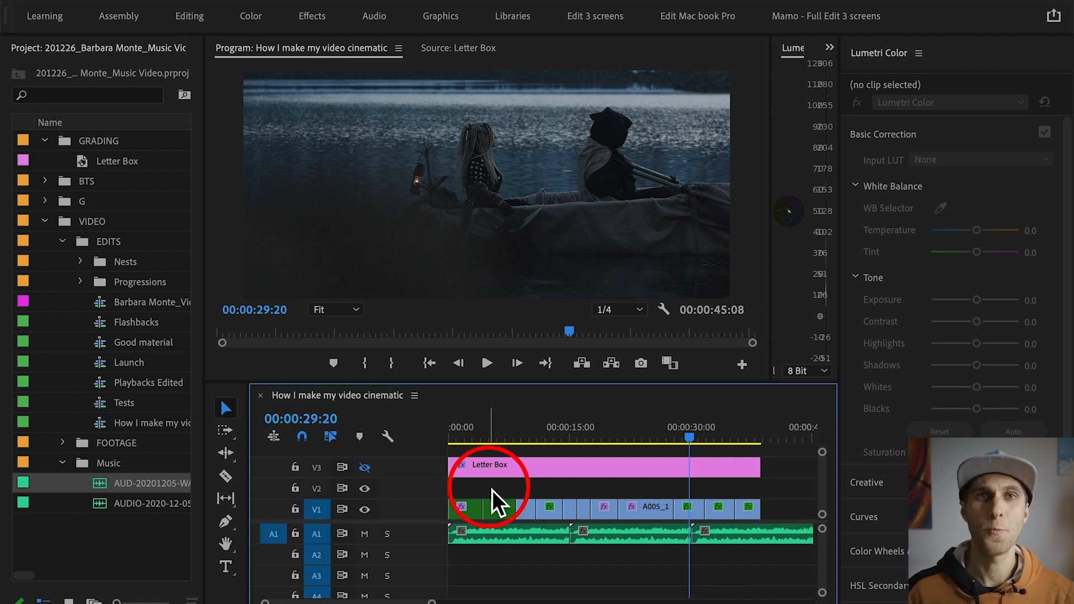
Step: Collapse the VIDEO bin, duplicate the Letter Box item in the GRADING bin and name the copy Vignette
{"action": "left_click", "coordinate": [47, 221]}
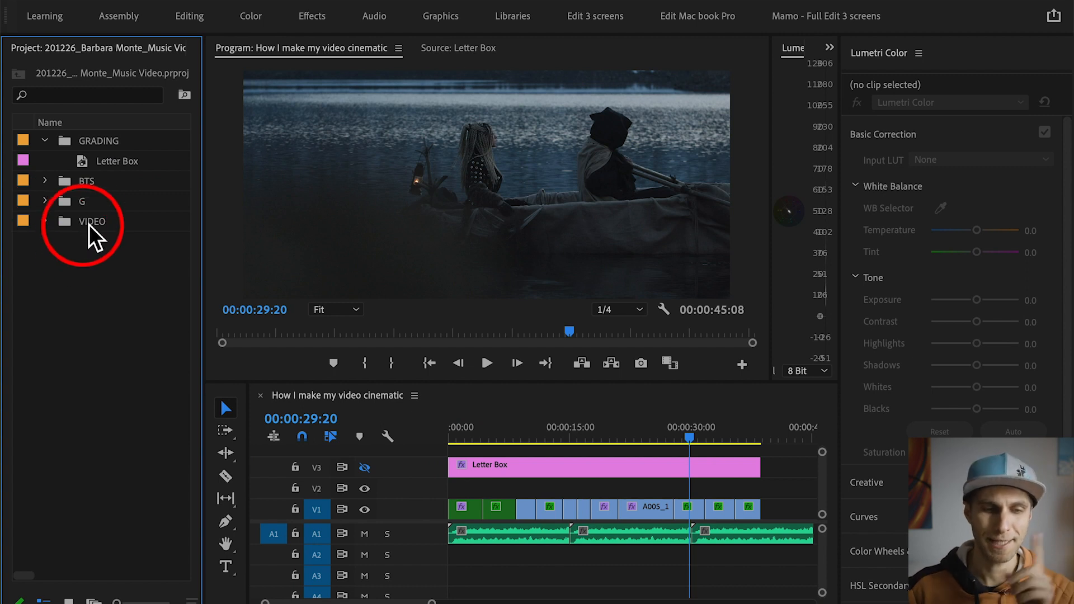
{"action": "left_click", "coordinate": [103, 163]}
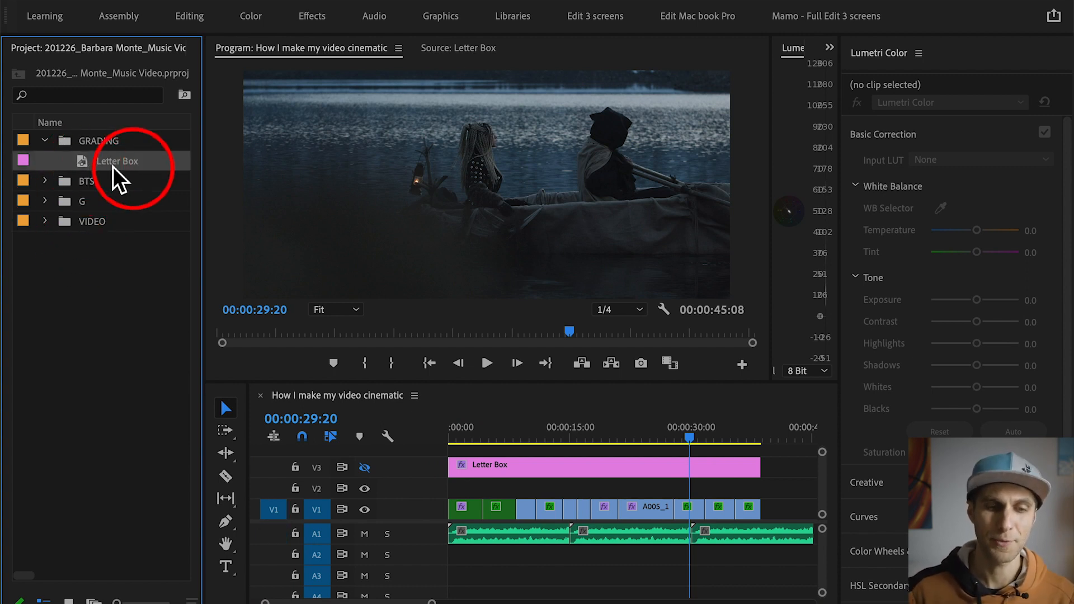
{"action": "right_click", "coordinate": [108, 166]}
{"action": "left_click", "coordinate": [189, 254]}
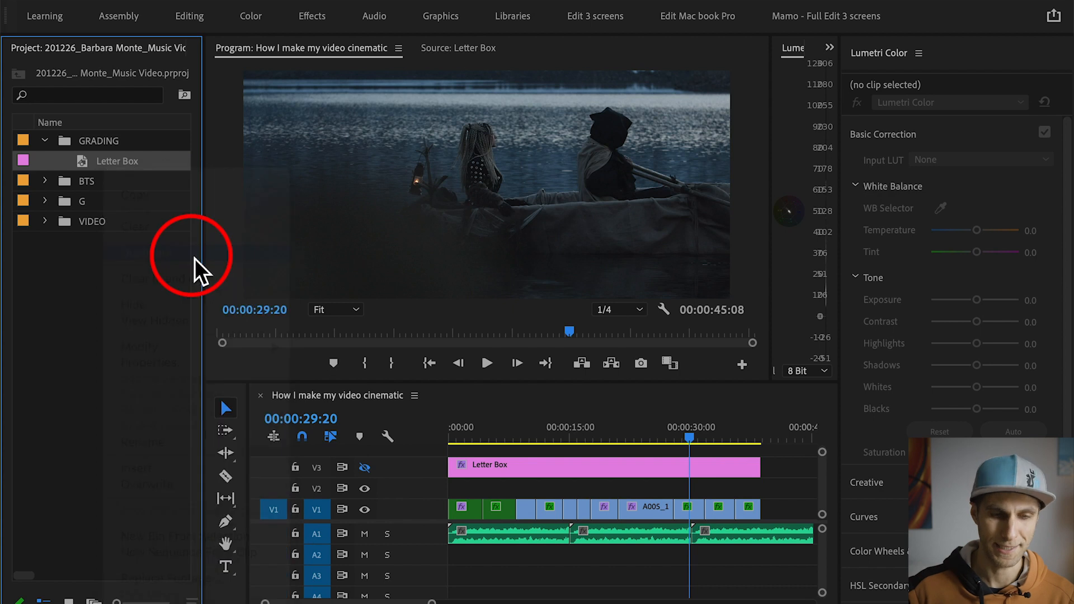
{"action": "left_click", "coordinate": [135, 182]}
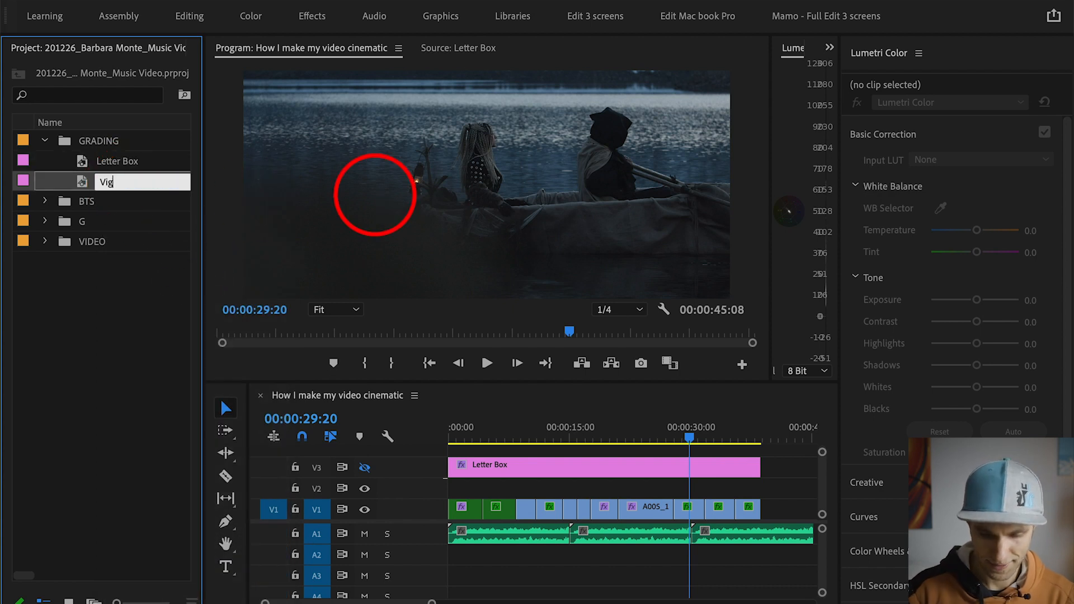
{"action": "type", "text": "Vignette"}
{"action": "key", "text": "Tab"}
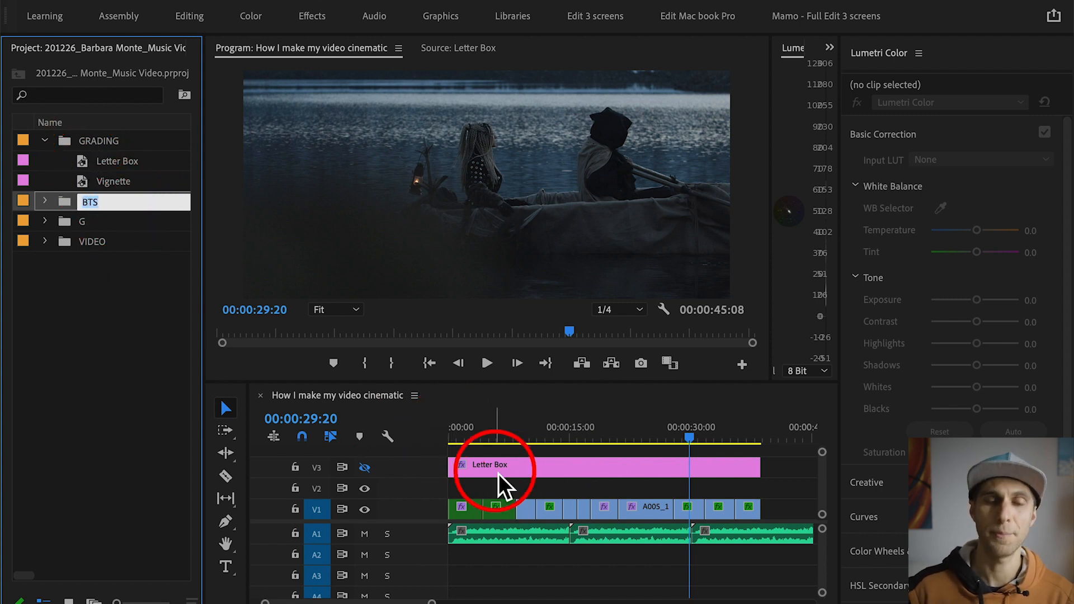
Step: Place the Vignette item on V4 above the Letter Box across all the video clips and select it with the playhead at 00:00:09:18
{"action": "left_click_drag", "start_coordinate": [103, 180], "coordinate": [782, 460]}
{"action": "left_click", "coordinate": [590, 469]}
{"action": "scroll", "coordinate": [579, 481], "scroll_direction": "down", "scroll_amount": 1}
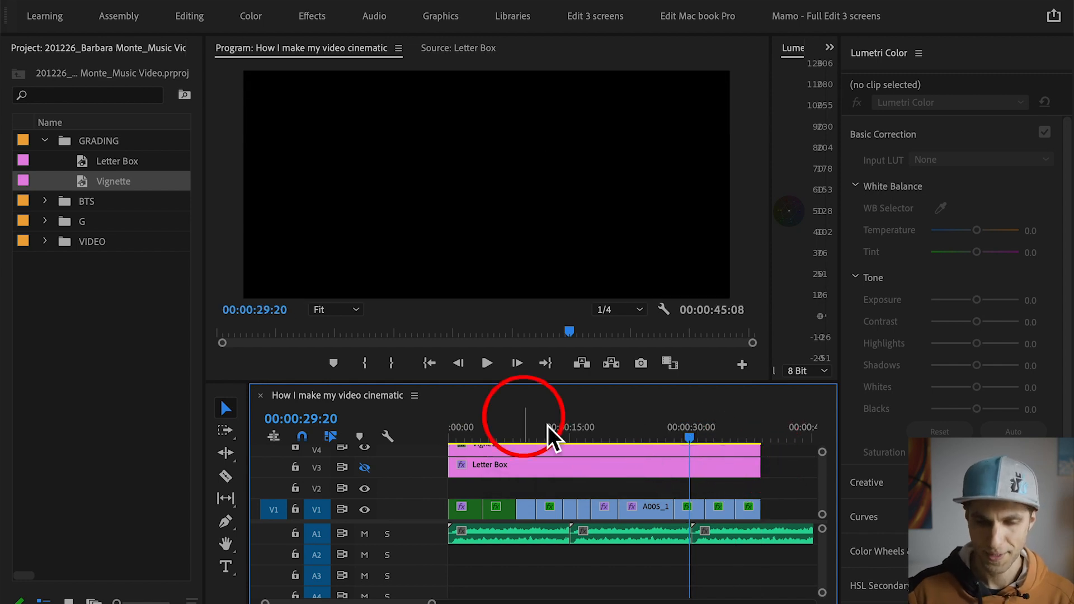
{"action": "left_click_drag", "start_coordinate": [556, 430], "coordinate": [530, 432]}
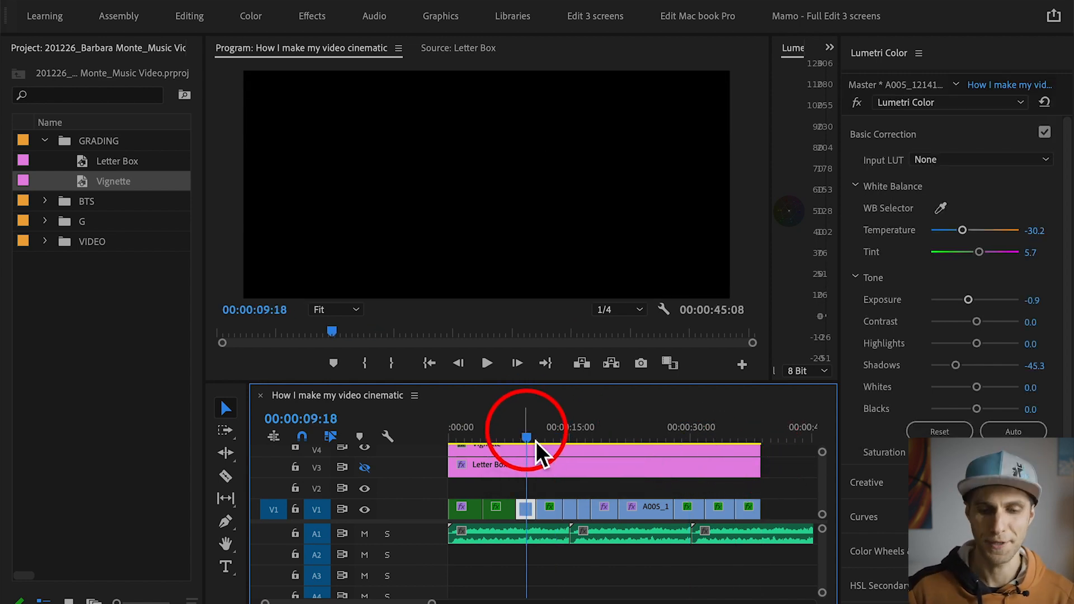
{"action": "left_click", "coordinate": [567, 451]}
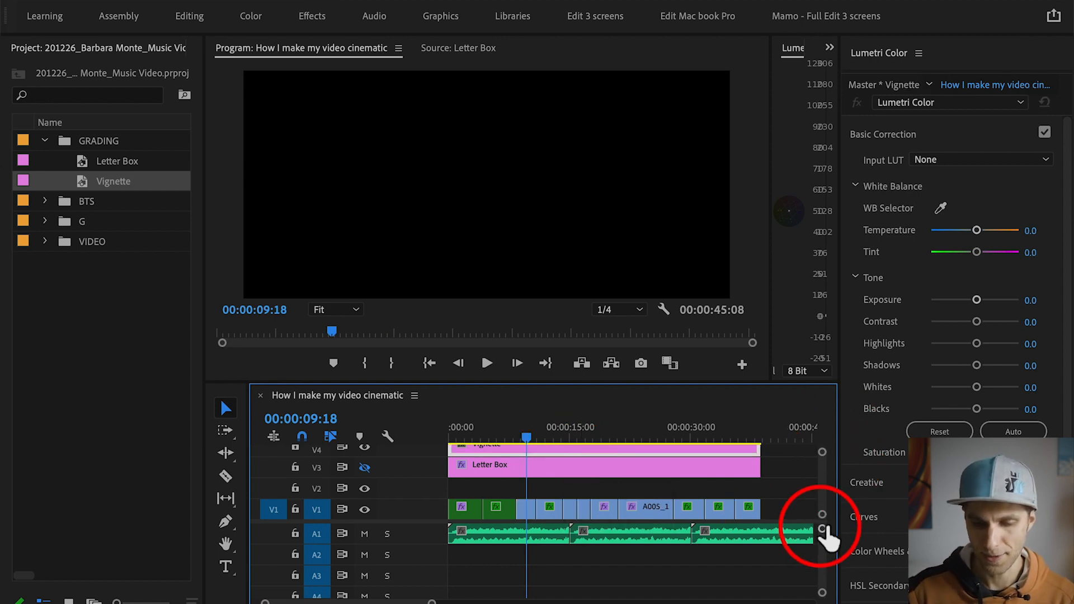
{"action": "left_click_drag", "start_coordinate": [826, 522], "coordinate": [822, 565]}
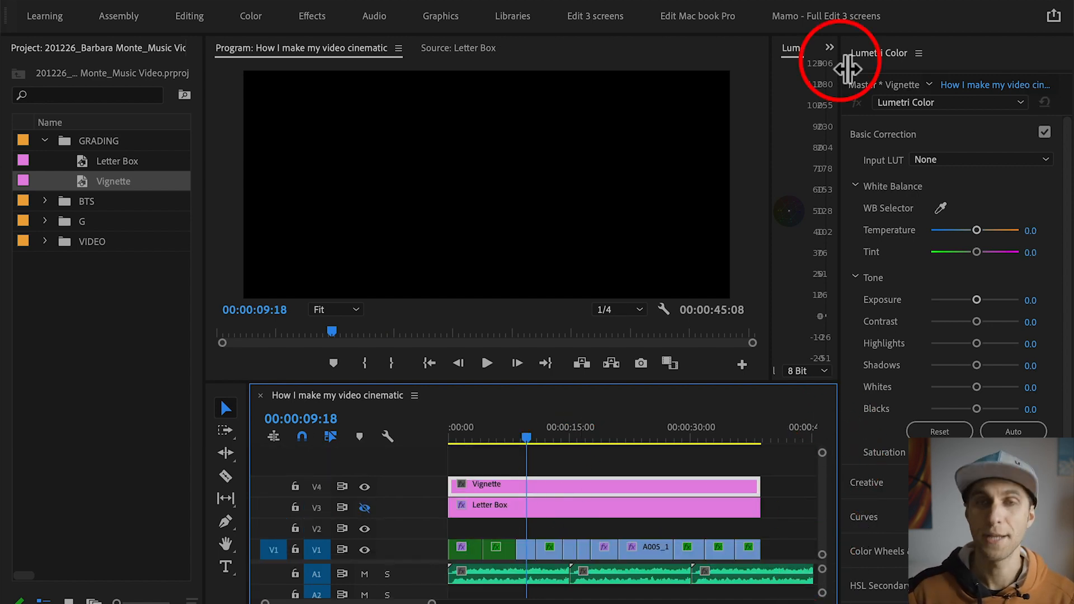
Step: Add an ellipse mask to the Vignette clip's opacity in Effect Controls and invert the mask
{"action": "left_click_drag", "start_coordinate": [848, 68], "coordinate": [981, 68]}
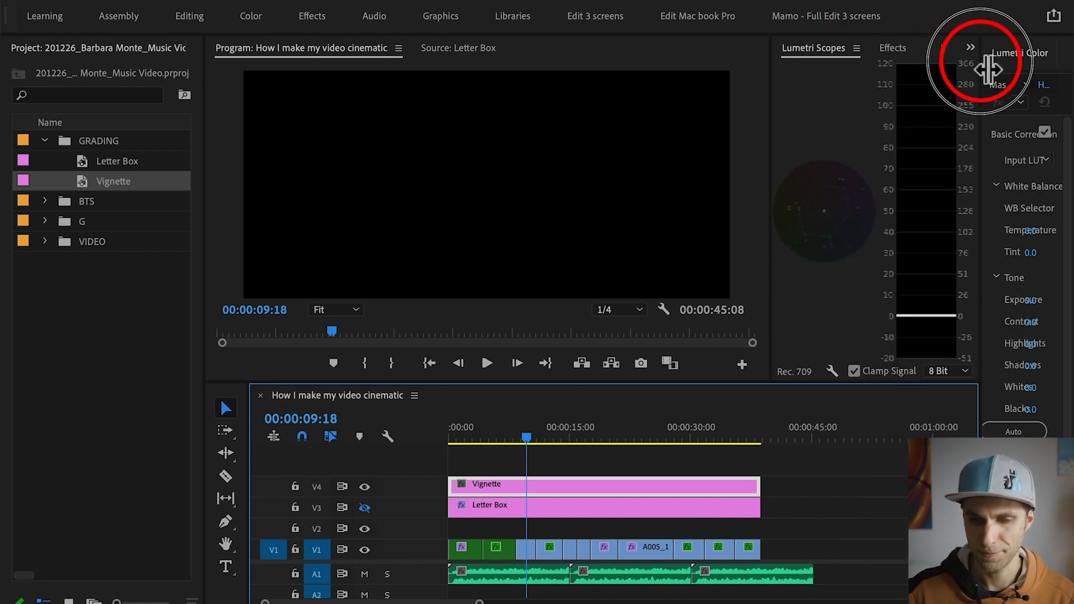
{"action": "left_click", "coordinate": [942, 48]}
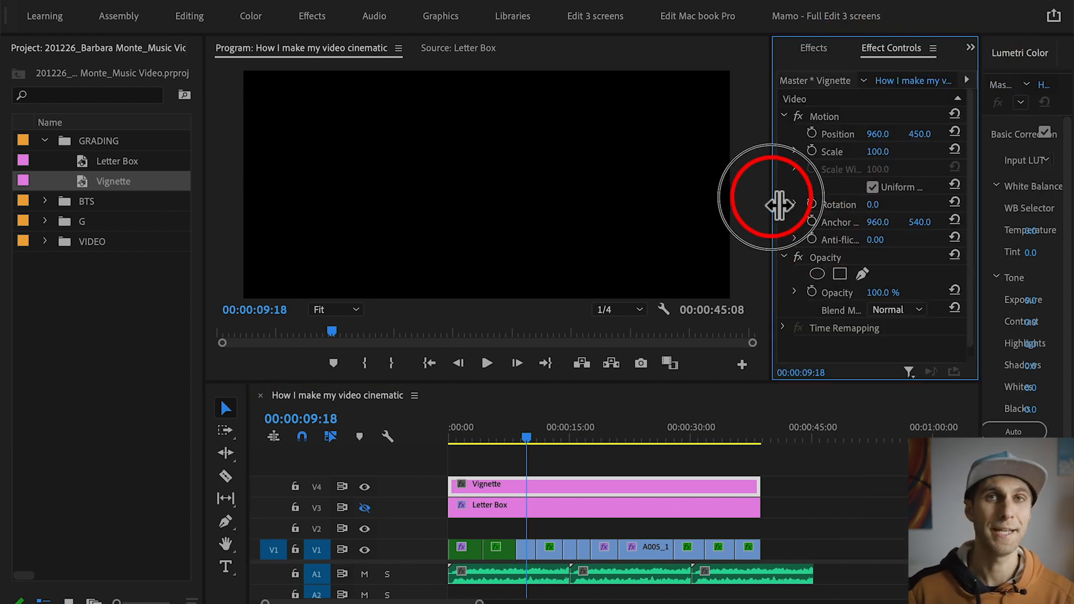
{"action": "left_click_drag", "start_coordinate": [773, 204], "coordinate": [716, 205]}
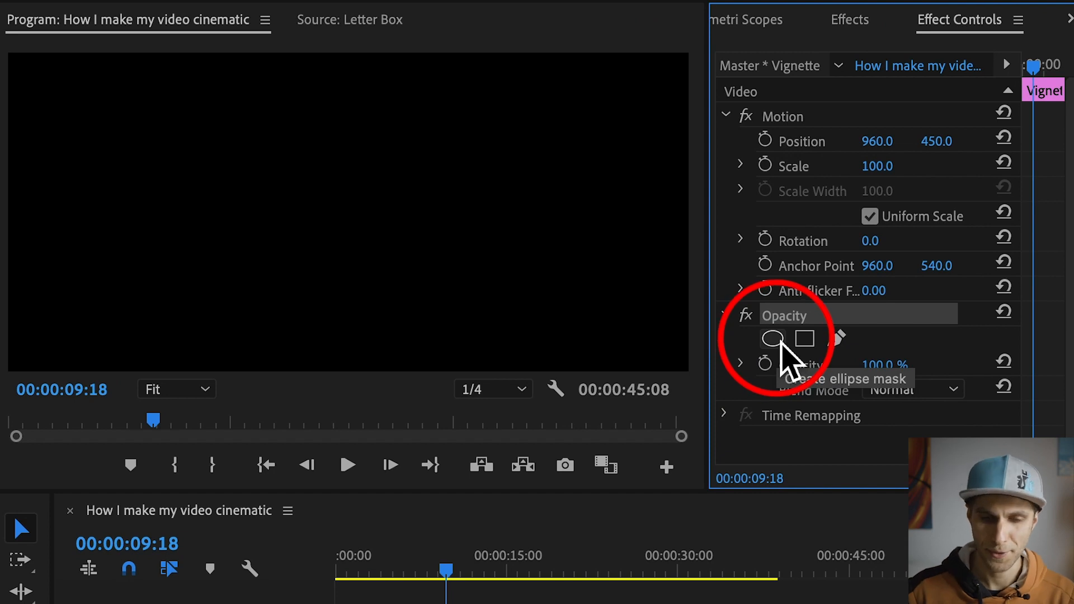
{"action": "left_click", "coordinate": [783, 343]}
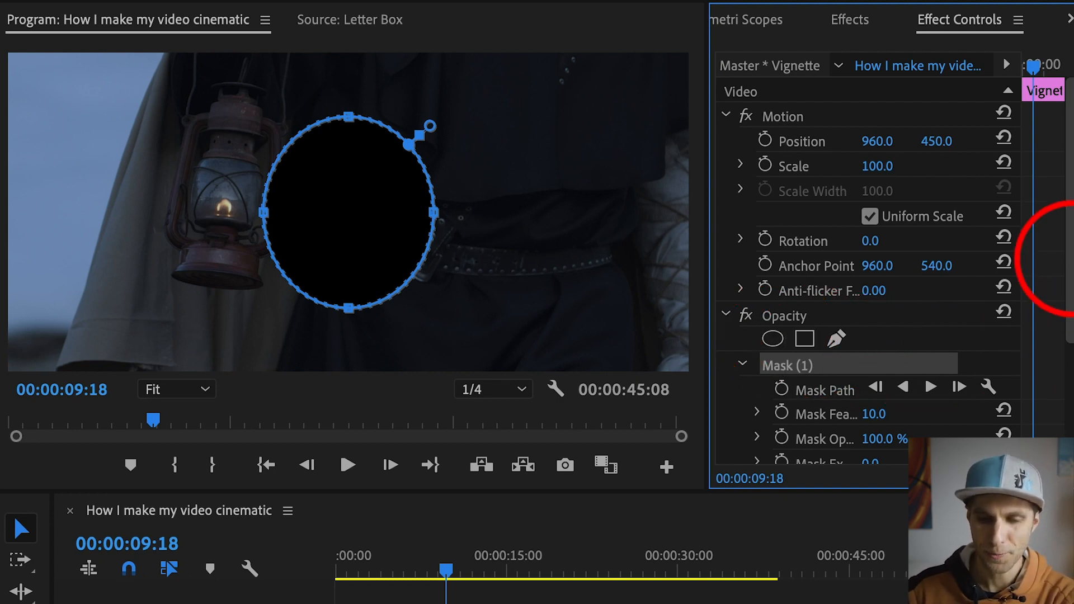
{"action": "left_click_drag", "start_coordinate": [1064, 288], "coordinate": [1063, 336]}
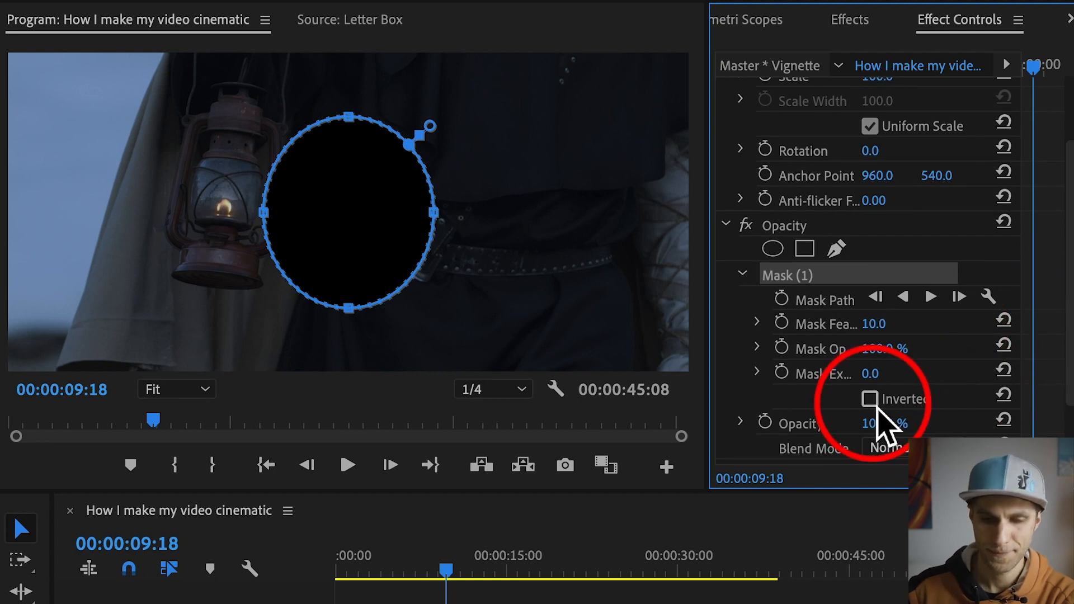
{"action": "left_click", "coordinate": [874, 406]}
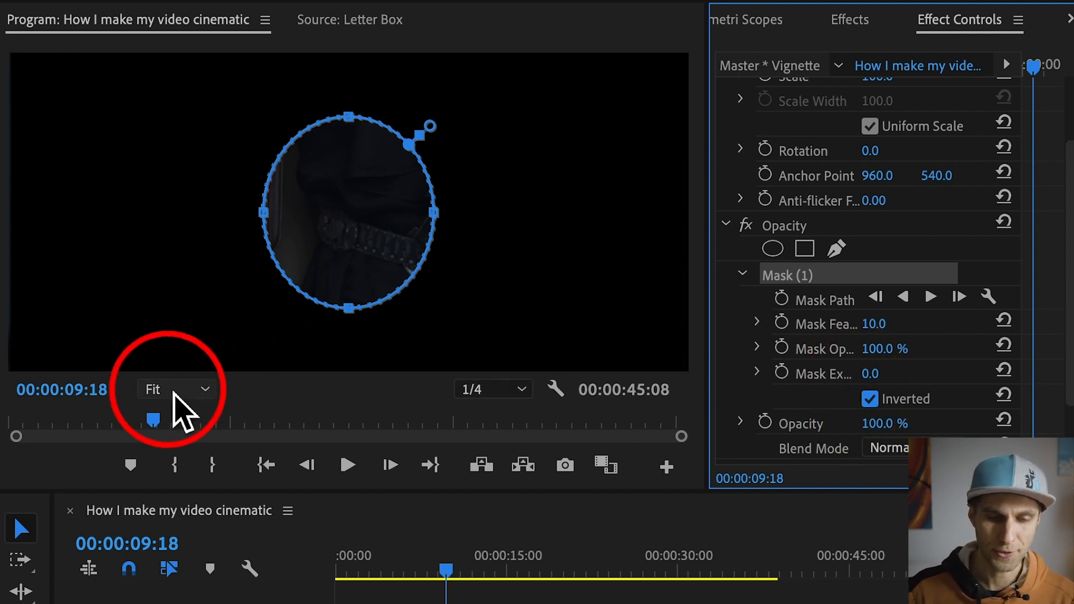
Step: Reduce the program preview to 25% and set the Vignette's Mask Feather to 360
{"action": "left_click", "coordinate": [179, 392]}
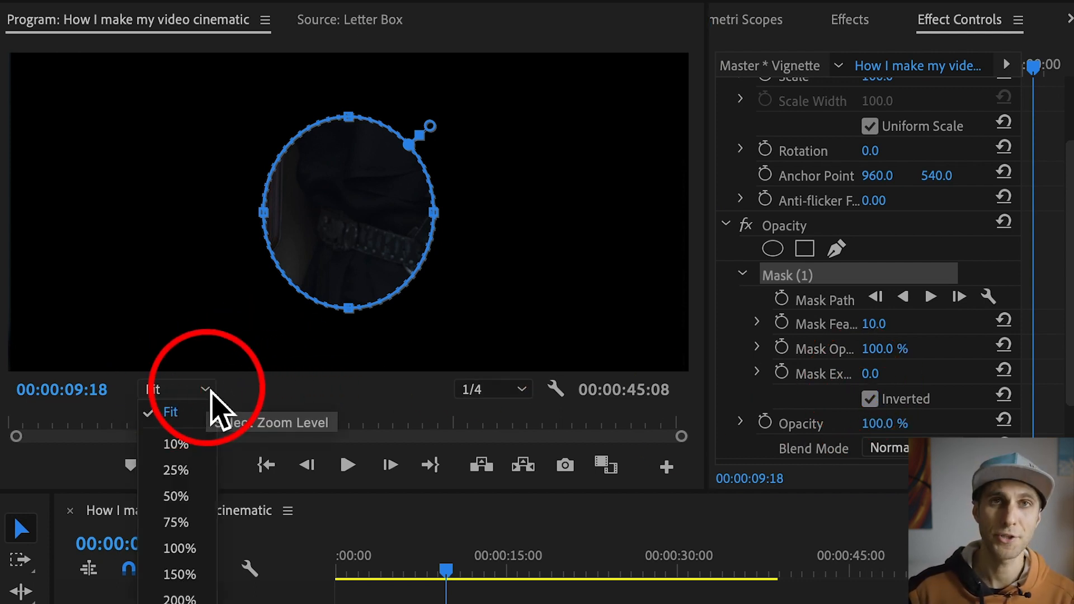
{"action": "left_click", "coordinate": [180, 472]}
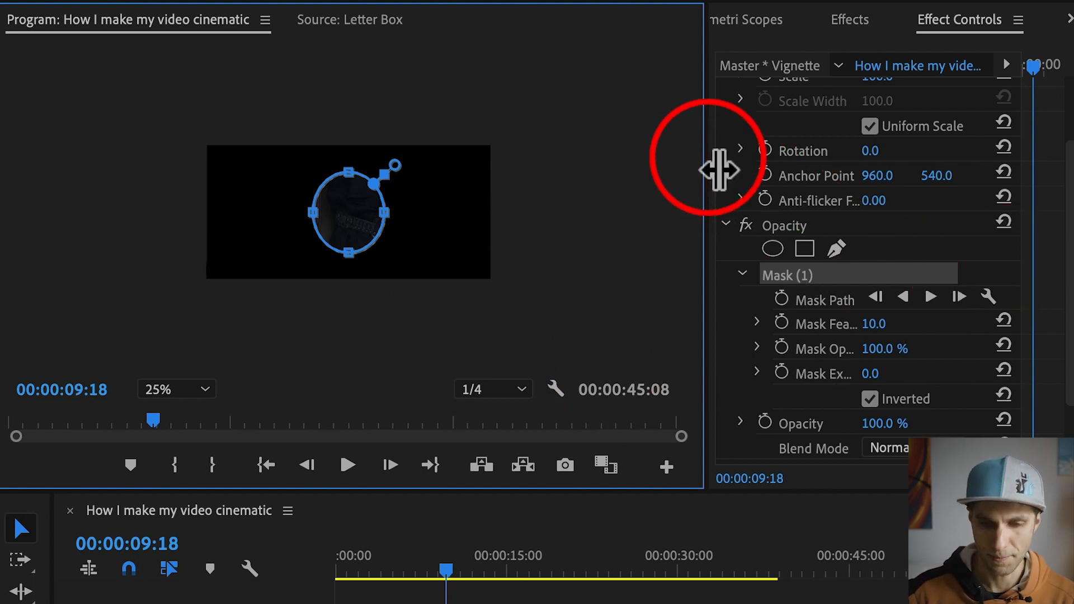
{"action": "left_click_drag", "start_coordinate": [719, 170], "coordinate": [601, 175]}
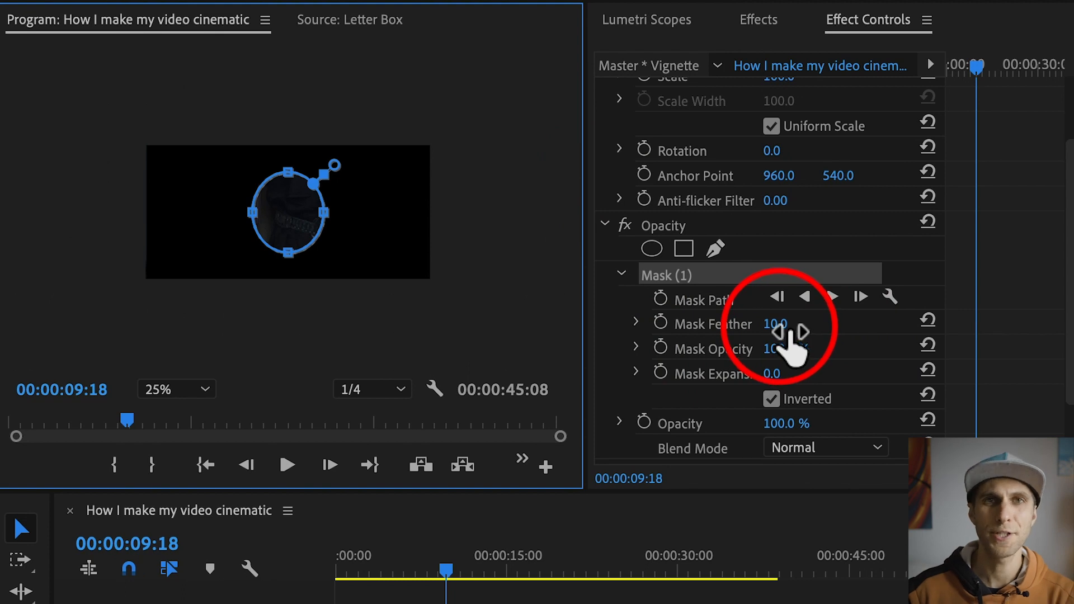
{"action": "left_click_drag", "start_coordinate": [790, 332], "coordinate": [805, 332]}
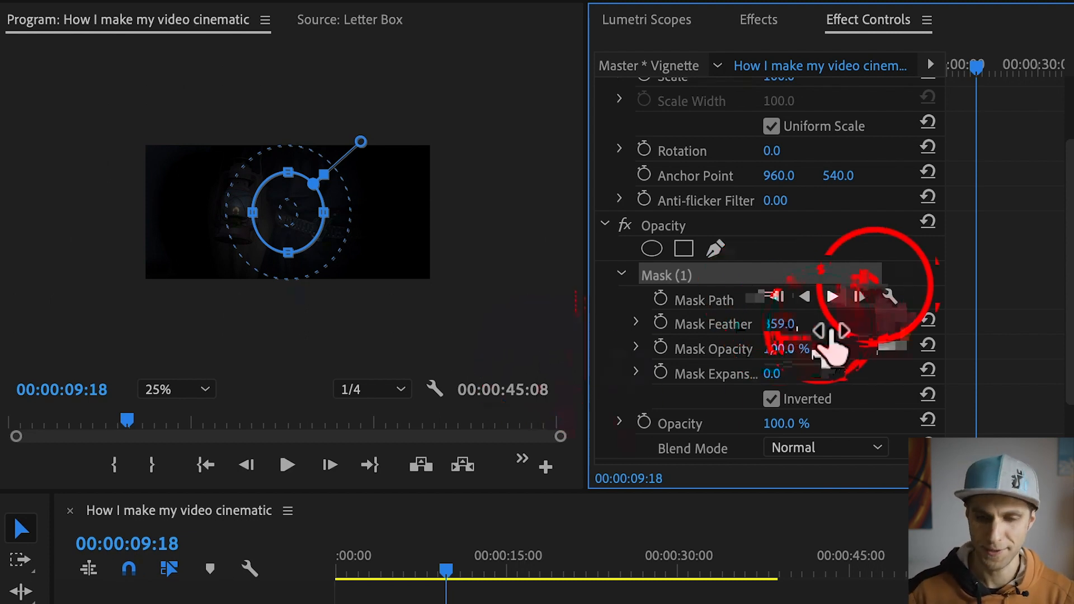
{"action": "left_click", "coordinate": [806, 325]}
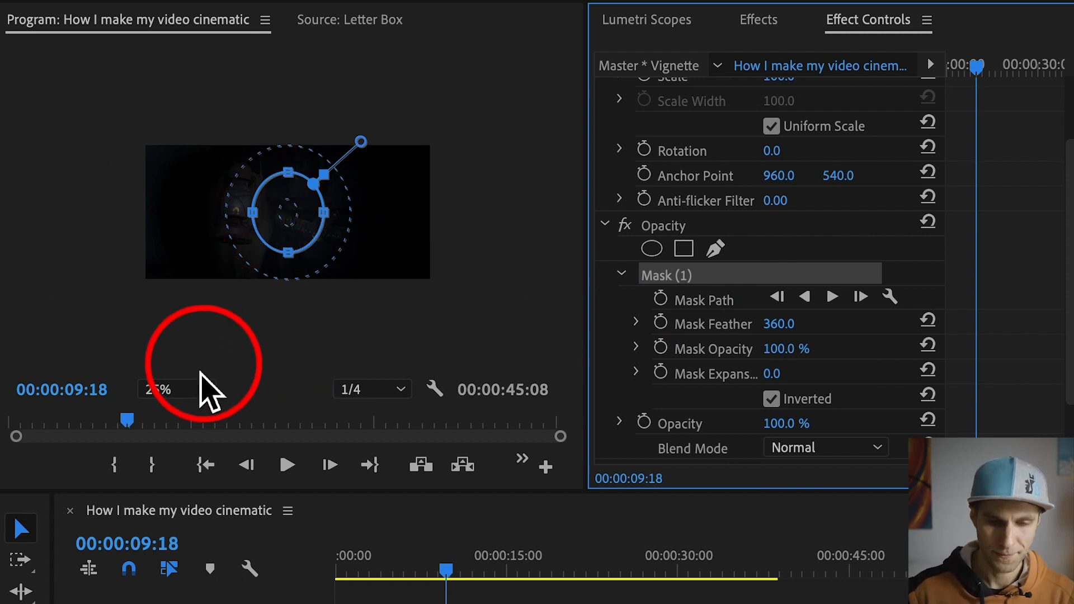
Step: Set the program preview to 50% and stretch the Vignette's ellipse mask horizontally and vertically into a wide oval covering most of the frame
{"action": "left_click", "coordinate": [206, 390]}
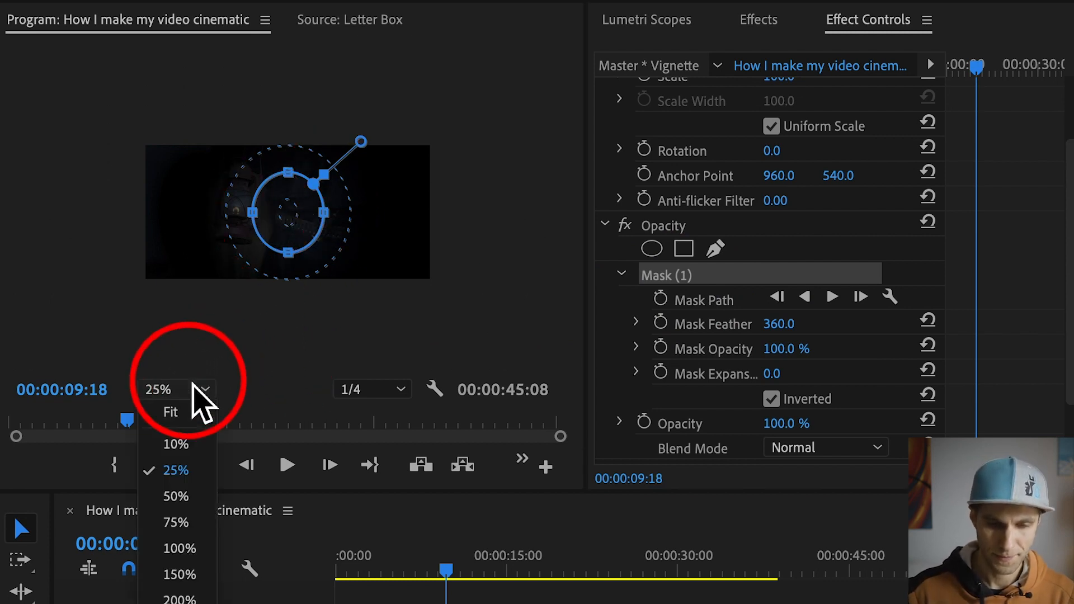
{"action": "left_click", "coordinate": [182, 496]}
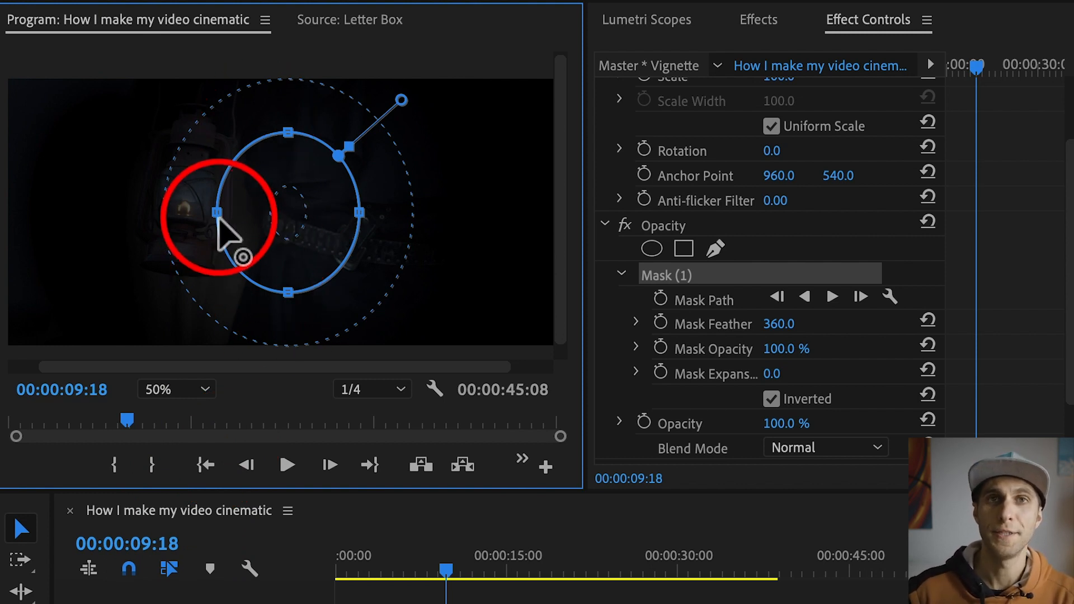
{"action": "left_click_drag", "start_coordinate": [218, 216], "coordinate": [101, 215]}
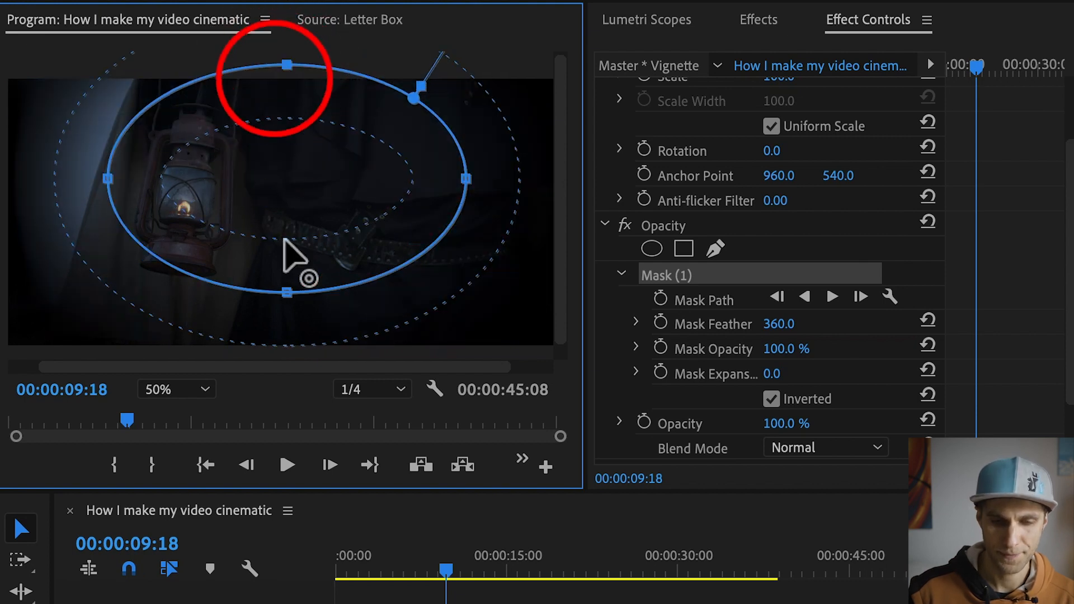
{"action": "left_click", "coordinate": [287, 291]}
{"action": "left_click_drag", "start_coordinate": [287, 292], "coordinate": [284, 359]}
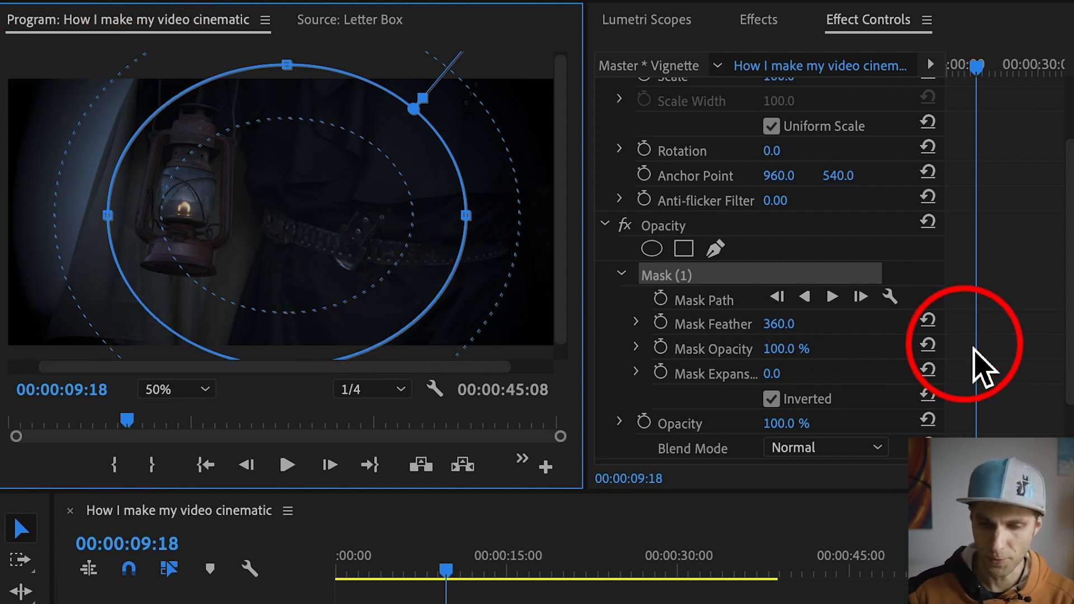
Step: Set the Vignette's Mask Feather to 500 and pull the right edge of the ellipse mask slightly inward
{"action": "left_click_drag", "start_coordinate": [808, 328], "coordinate": [828, 327]}
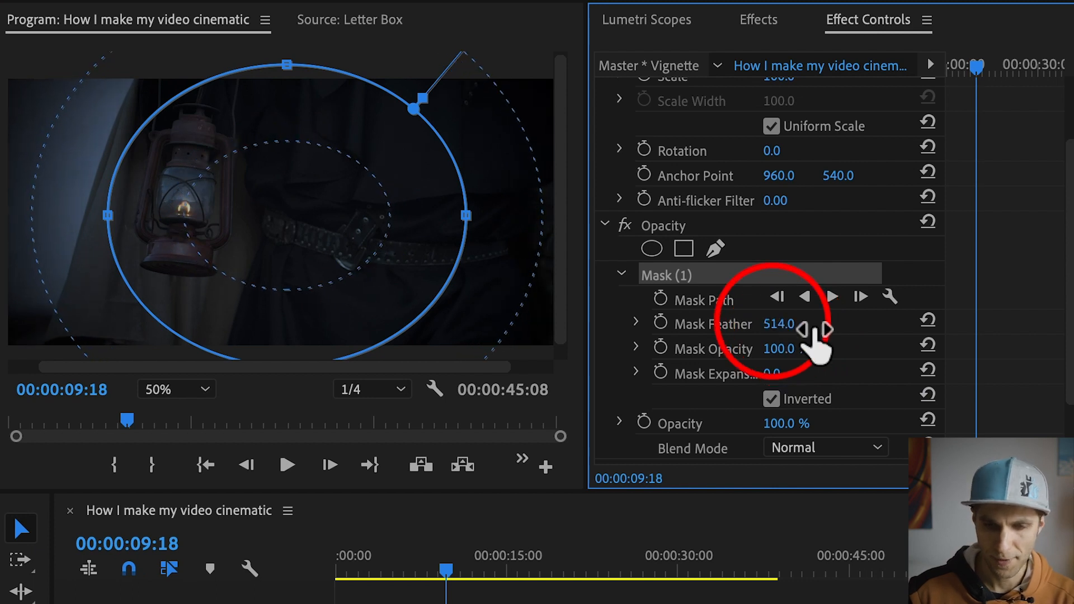
{"action": "left_click", "coordinate": [783, 324]}
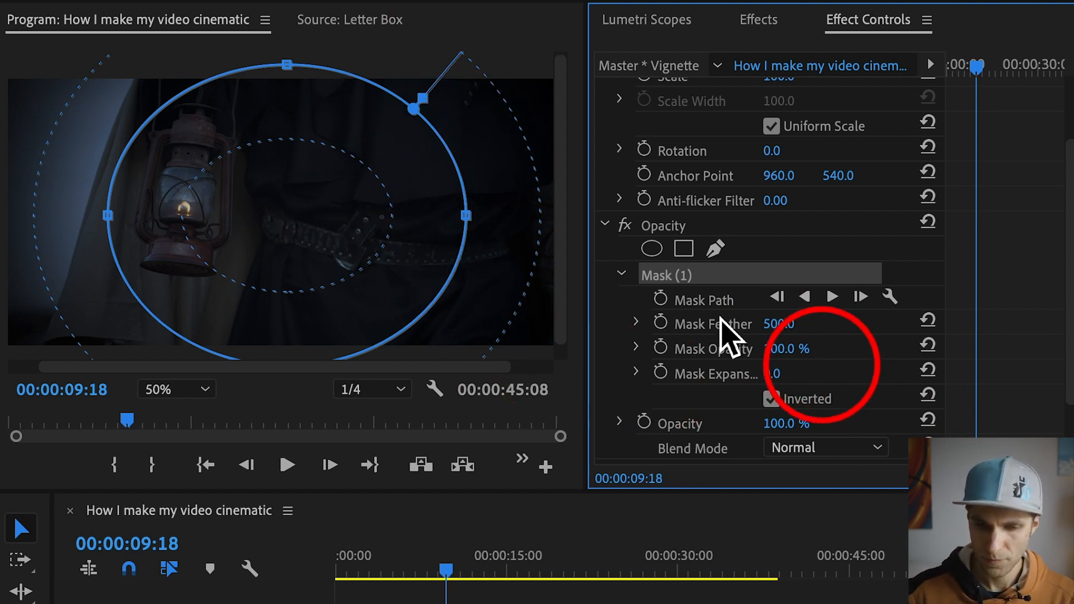
{"action": "left_click_drag", "start_coordinate": [467, 216], "coordinate": [461, 220]}
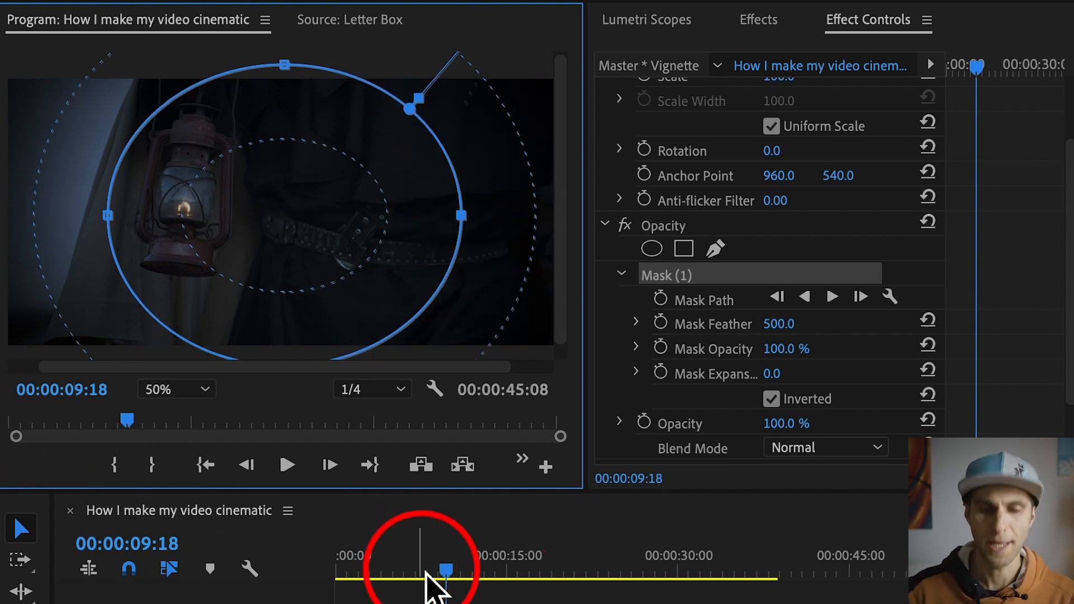
Step: Play the sequence from the start with no clip selected to review the vignette over the footage
{"action": "left_click_drag", "start_coordinate": [425, 578], "coordinate": [252, 573]}
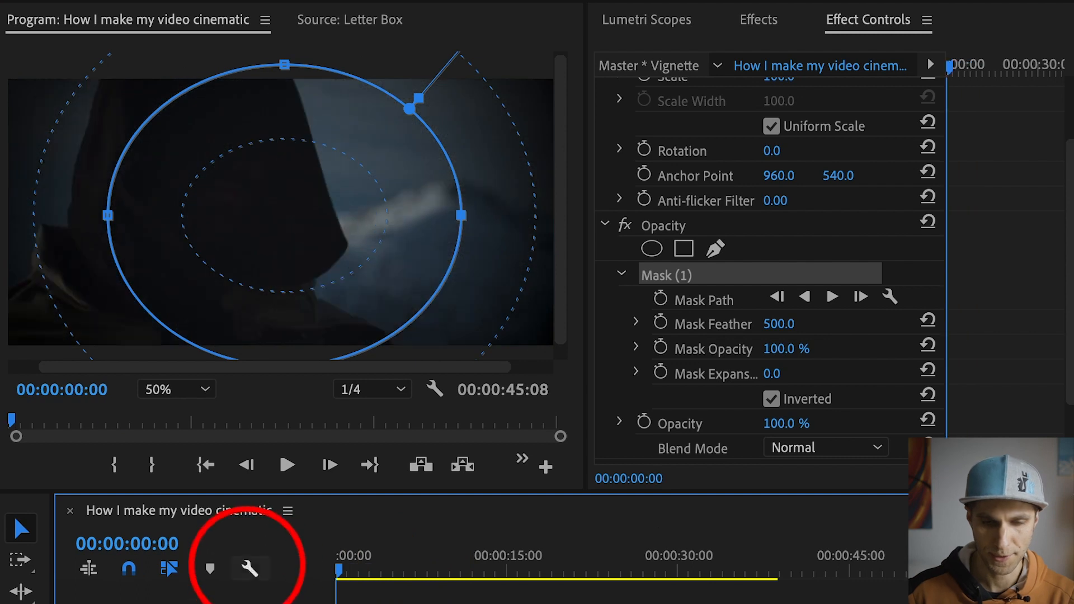
{"action": "left_click", "coordinate": [834, 598]}
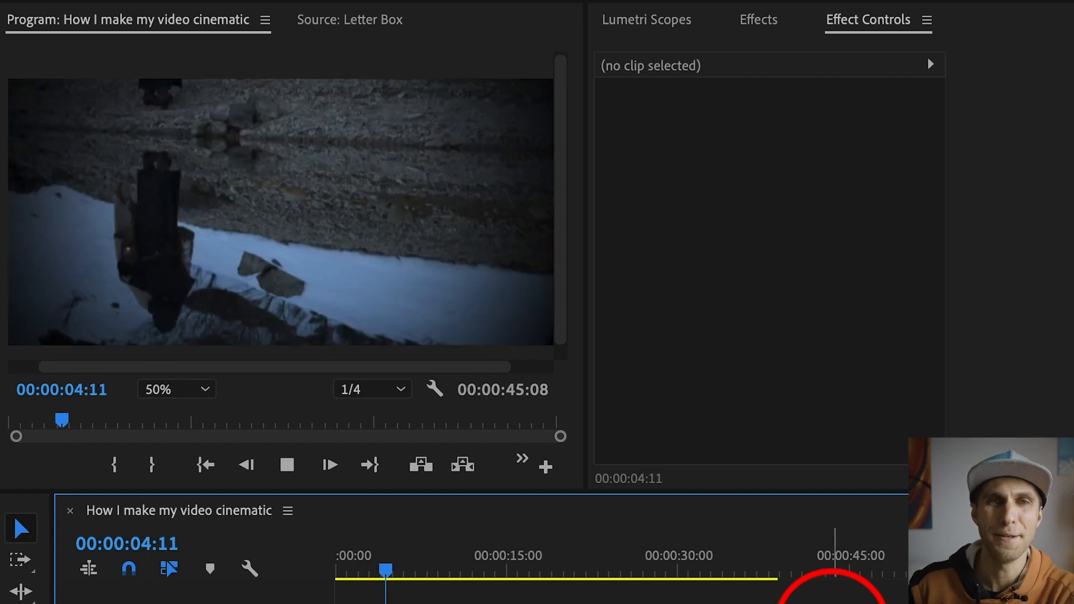
{"action": "key", "text": "space"}
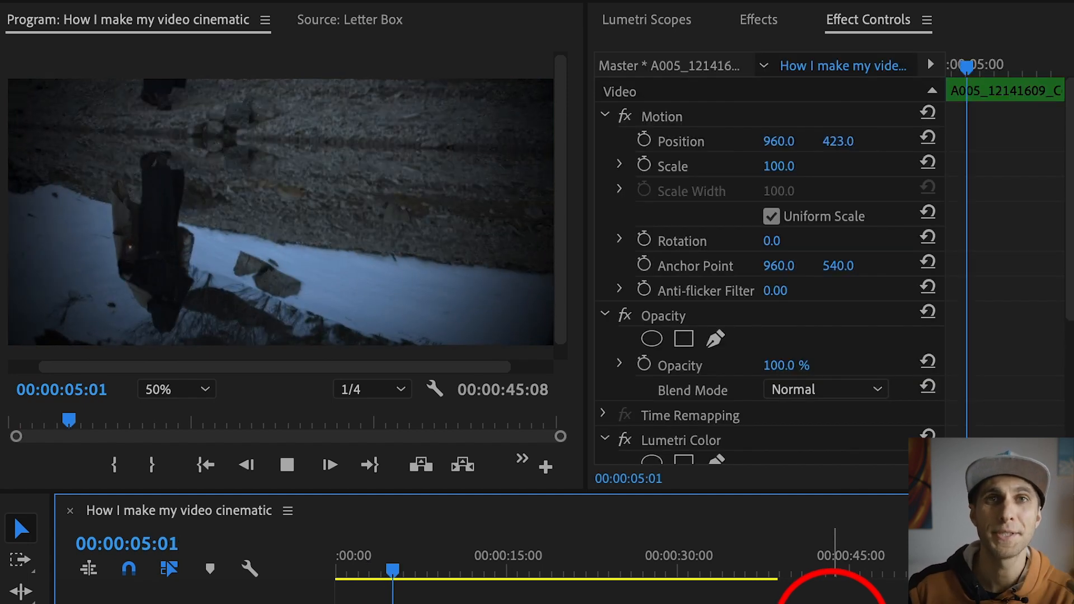
{"action": "key", "text": "space"}
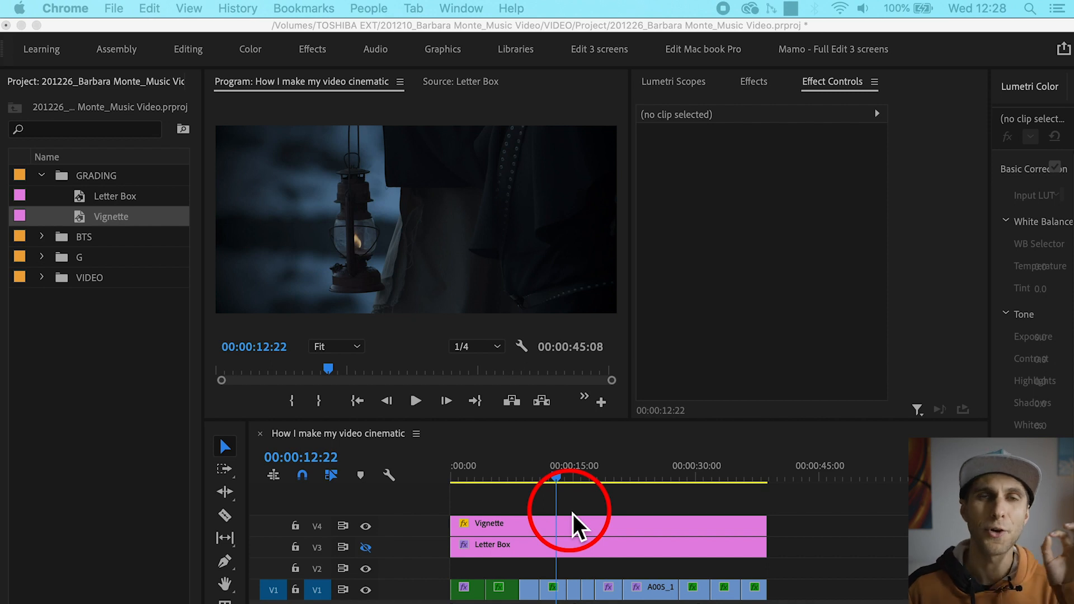
Step: Create a 1920 x 900, 24.00 fps adjustment layer in the GRADING bin and name it LUT
{"action": "left_click", "coordinate": [511, 510]}
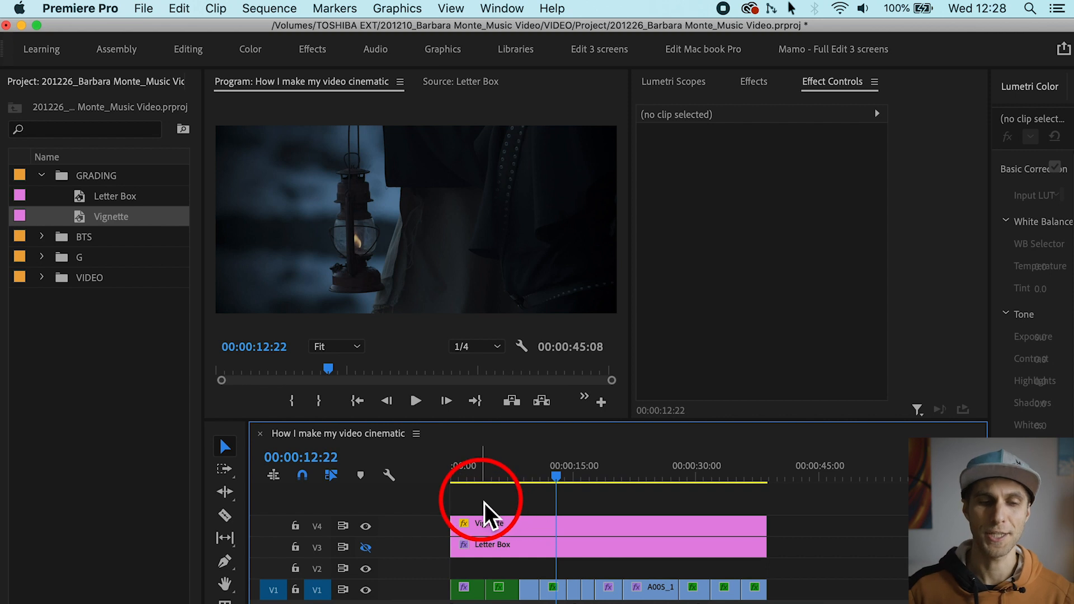
{"action": "left_click", "coordinate": [89, 179]}
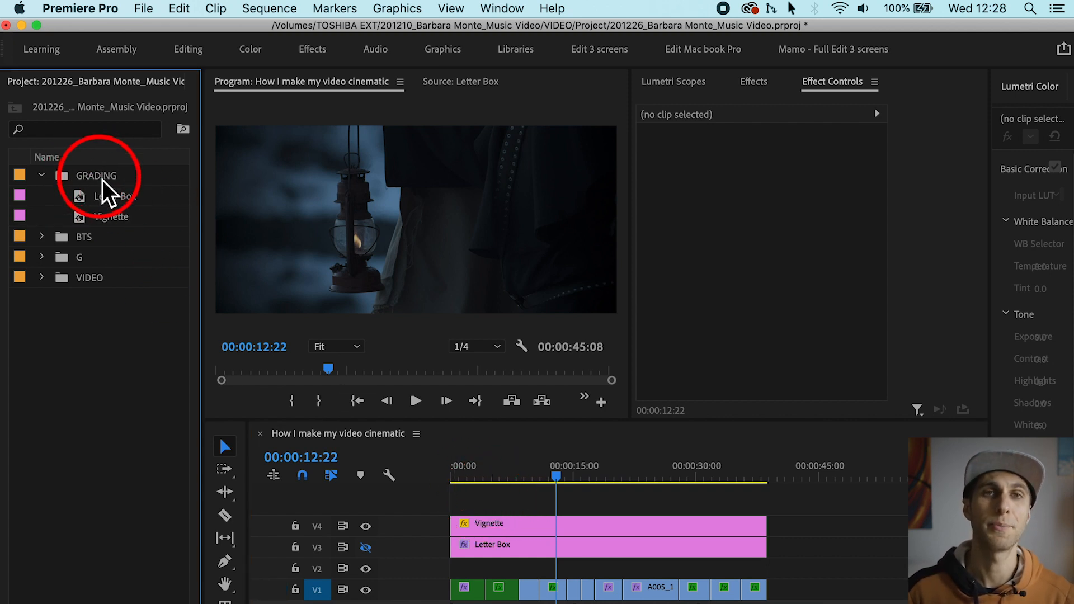
{"action": "left_click", "coordinate": [102, 178]}
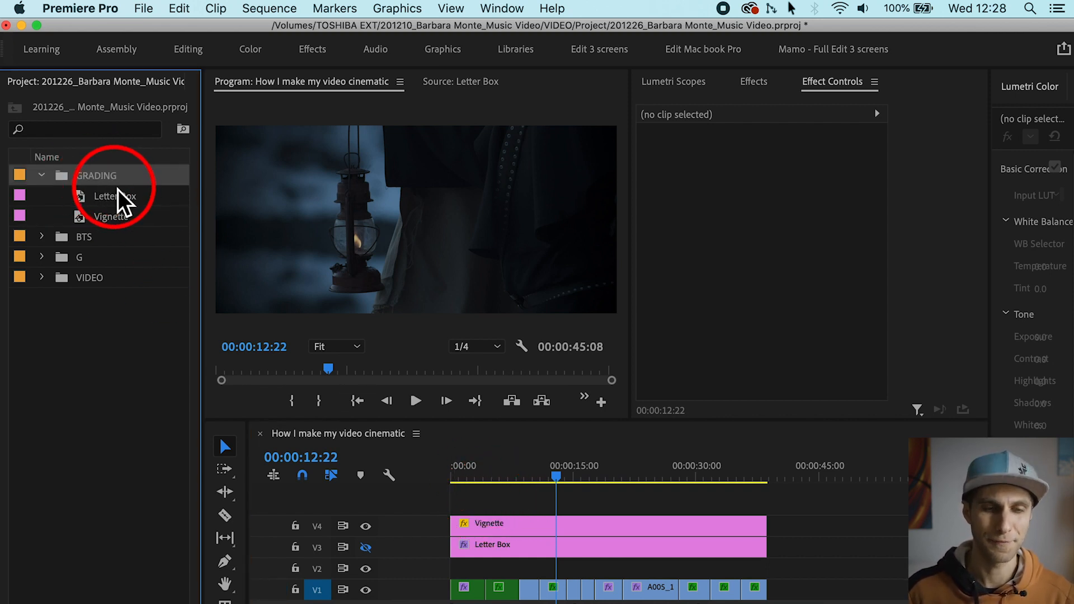
{"action": "left_click", "coordinate": [143, 9]}
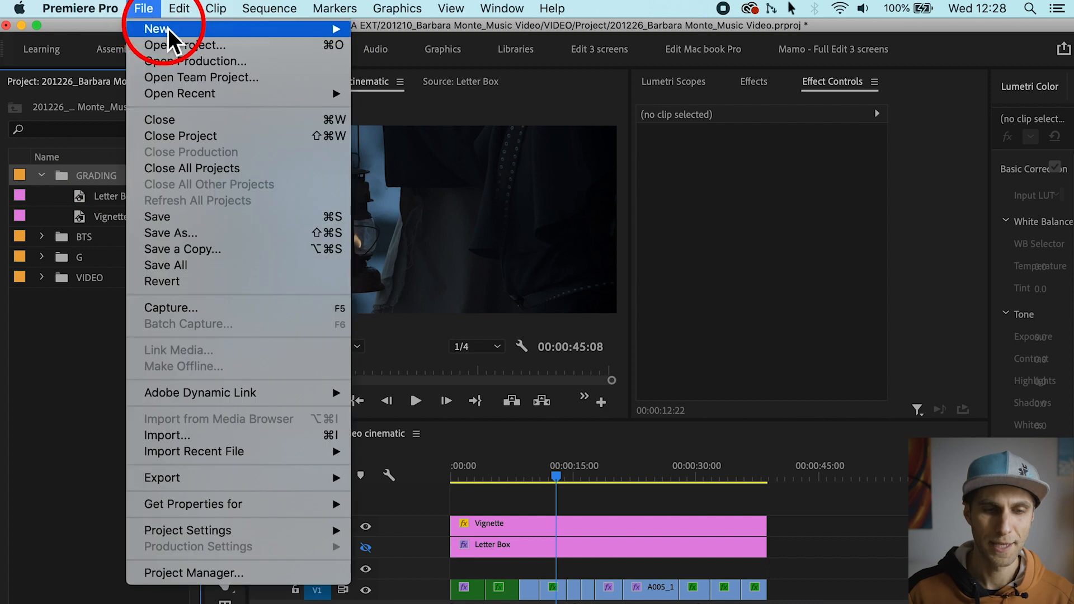
{"action": "mouse_move", "coordinate": [168, 28]}
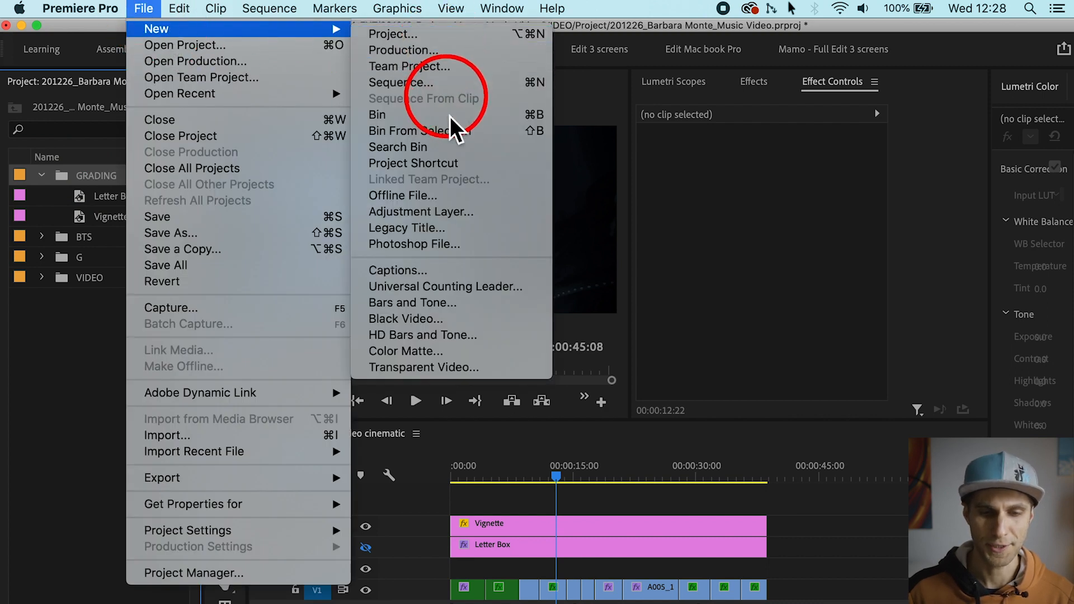
{"action": "left_click", "coordinate": [464, 212]}
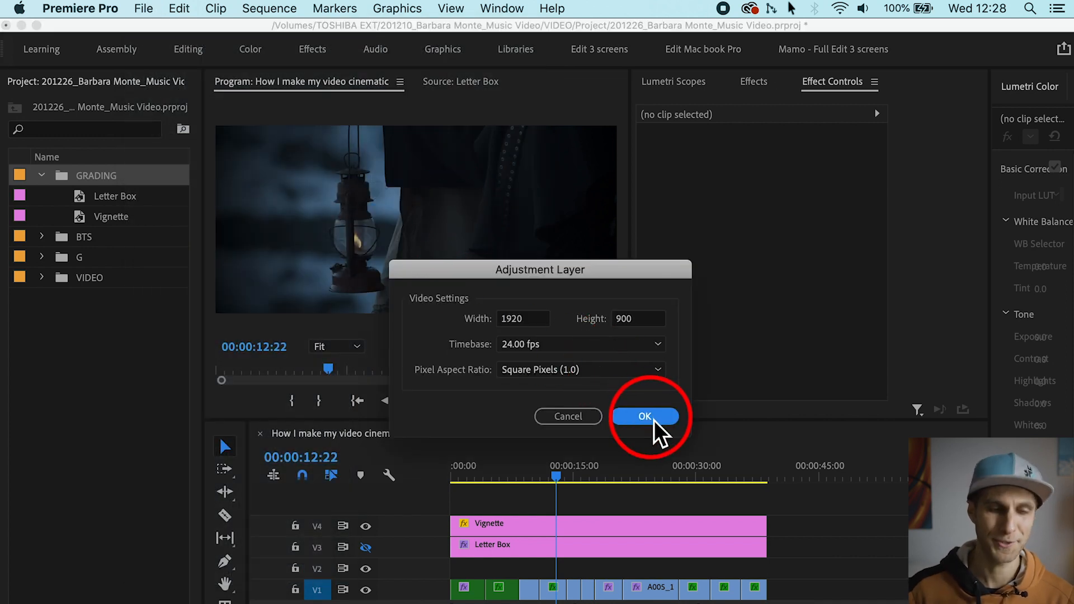
{"action": "left_click", "coordinate": [654, 420]}
{"action": "left_click", "coordinate": [128, 202]}
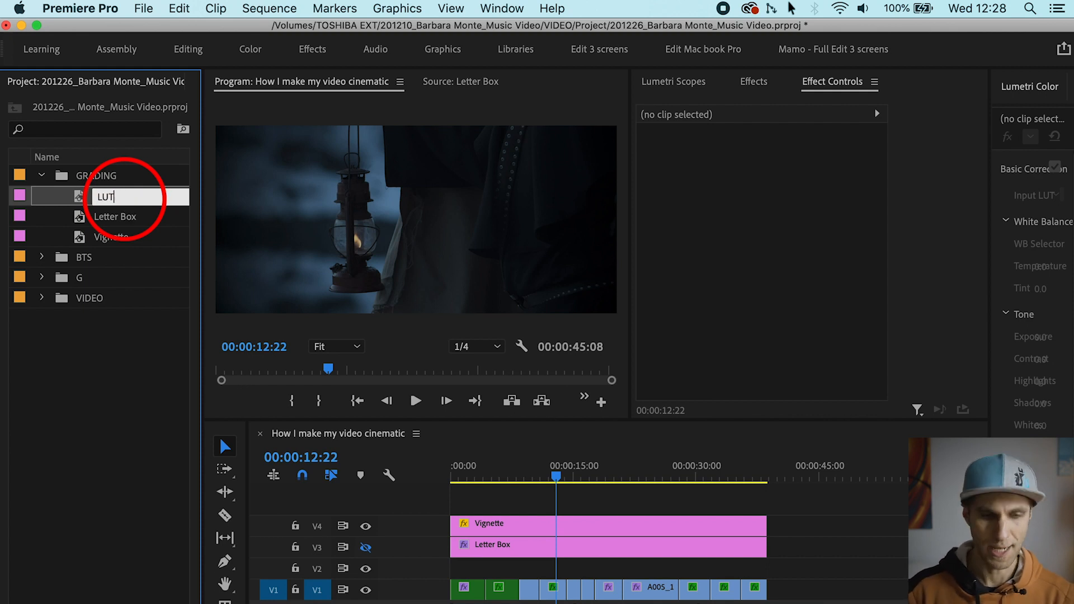
{"action": "key", "text": "Tab"}
Step: Place the LUT adjustment layer on V2 across all the video clips and select it with the playhead at 00:00:12:19
{"action": "left_click_drag", "start_coordinate": [92, 197], "coordinate": [767, 586]}
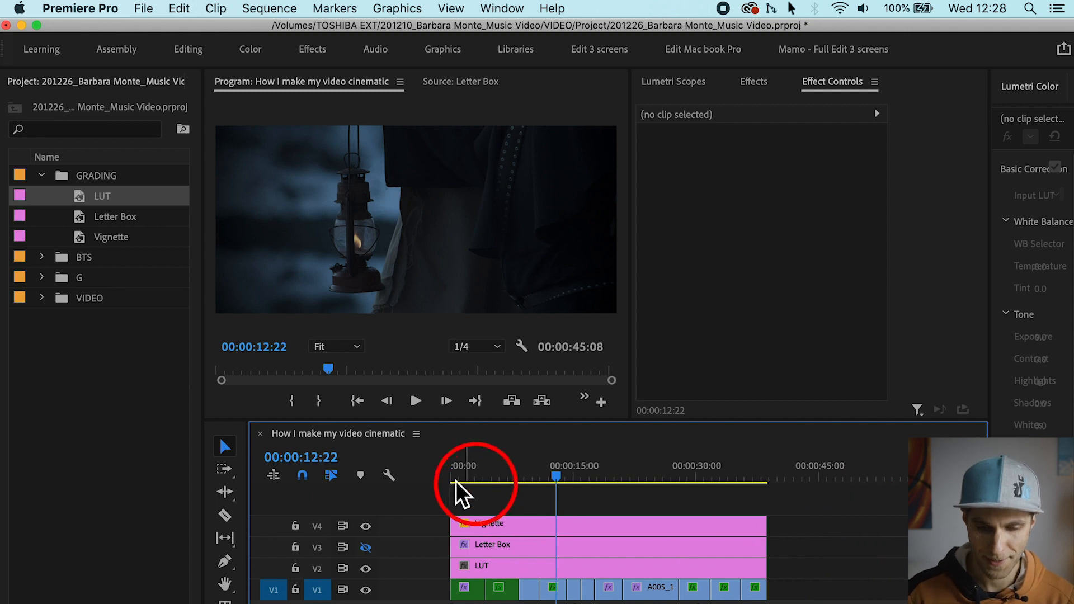
{"action": "left_click", "coordinate": [526, 568]}
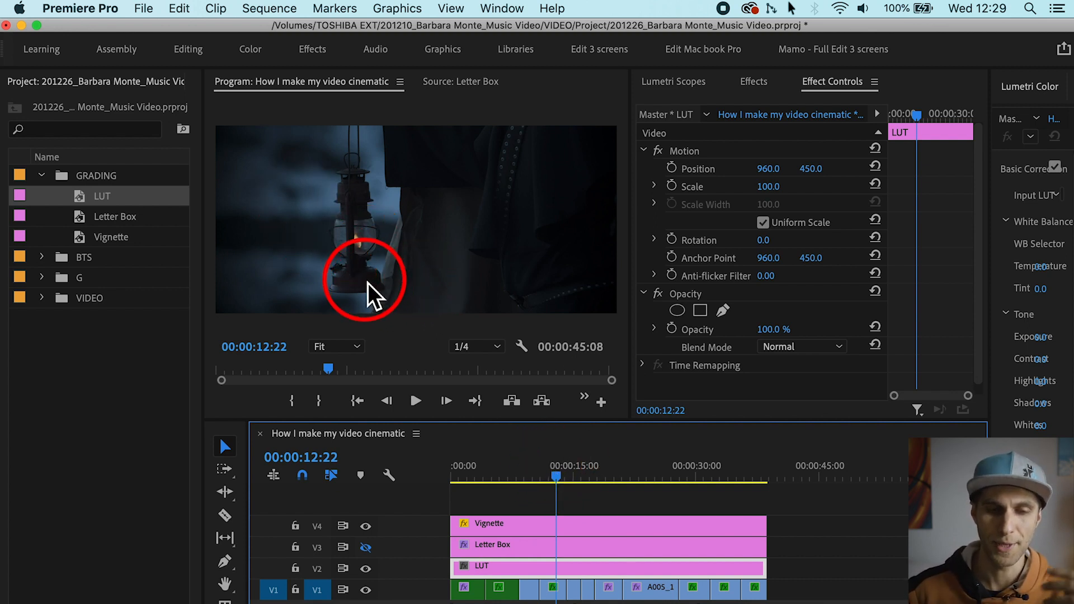
{"action": "left_click", "coordinate": [553, 476]}
{"action": "left_click_drag", "start_coordinate": [558, 472], "coordinate": [557, 473]}
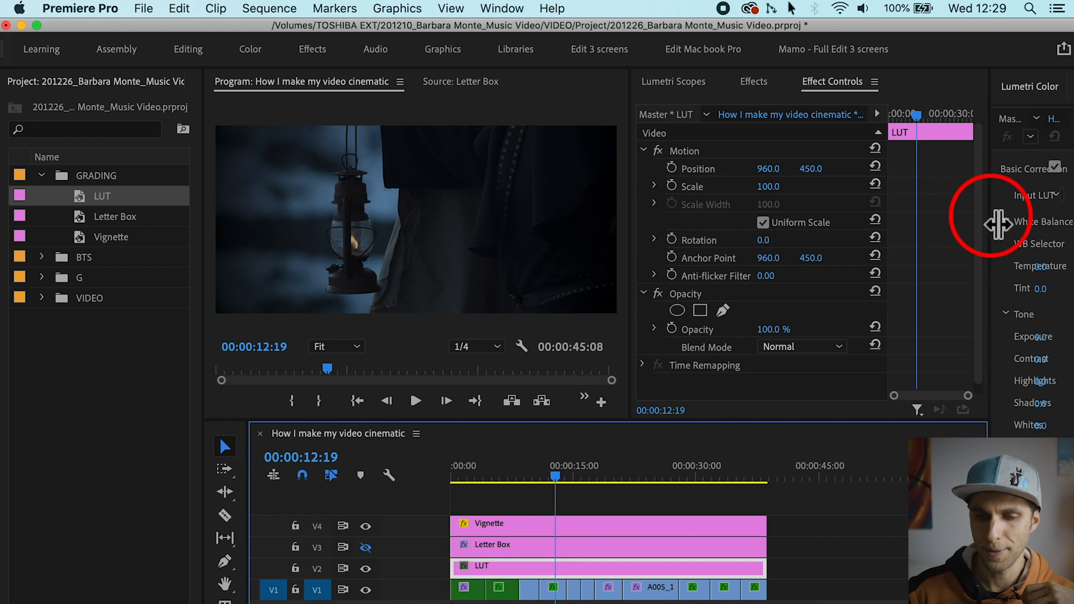
Step: Boost the orange saturation on the LUT layer's Hue vs Sat curve, bounding the raised orange point with red and yellow-green points
{"action": "left_click_drag", "start_coordinate": [999, 224], "coordinate": [877, 244]}
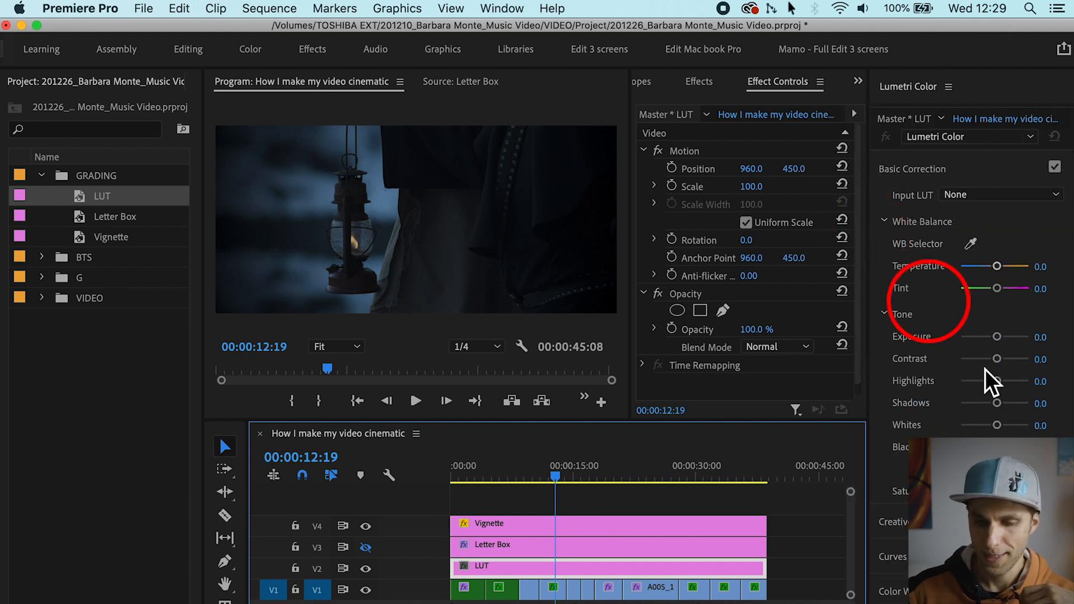
{"action": "left_click", "coordinate": [898, 557]}
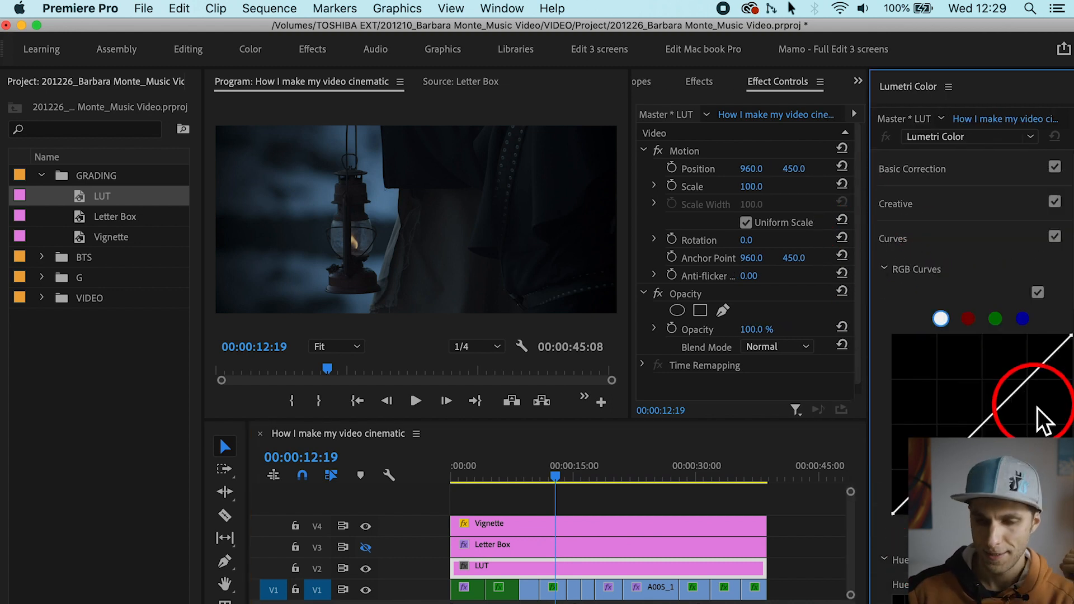
{"action": "left_click_drag", "start_coordinate": [1073, 297], "coordinate": [1073, 376]}
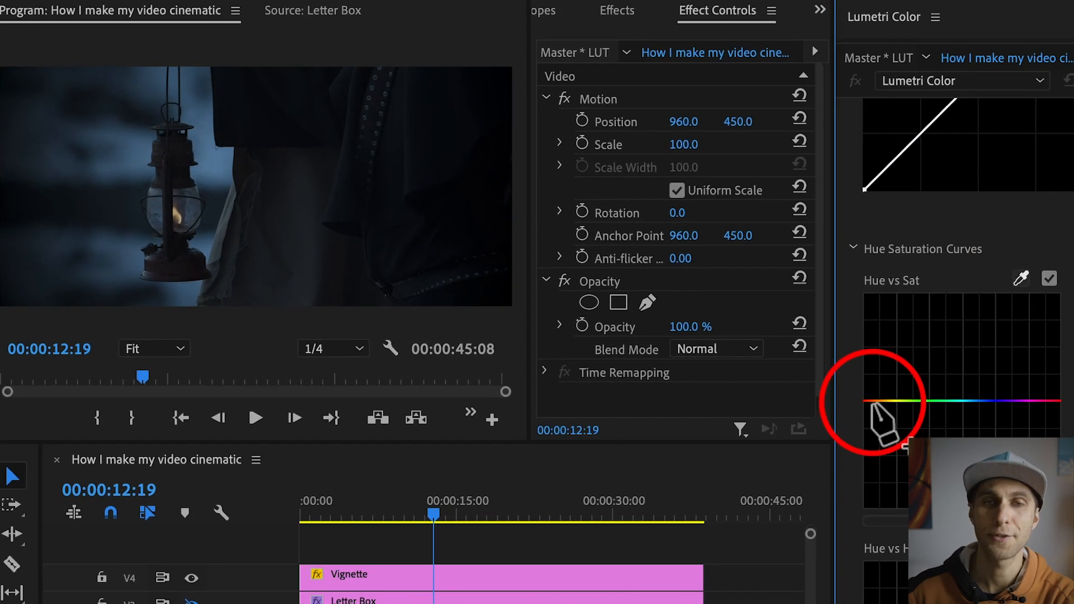
{"action": "left_click_drag", "start_coordinate": [835, 302], "coordinate": [767, 307]}
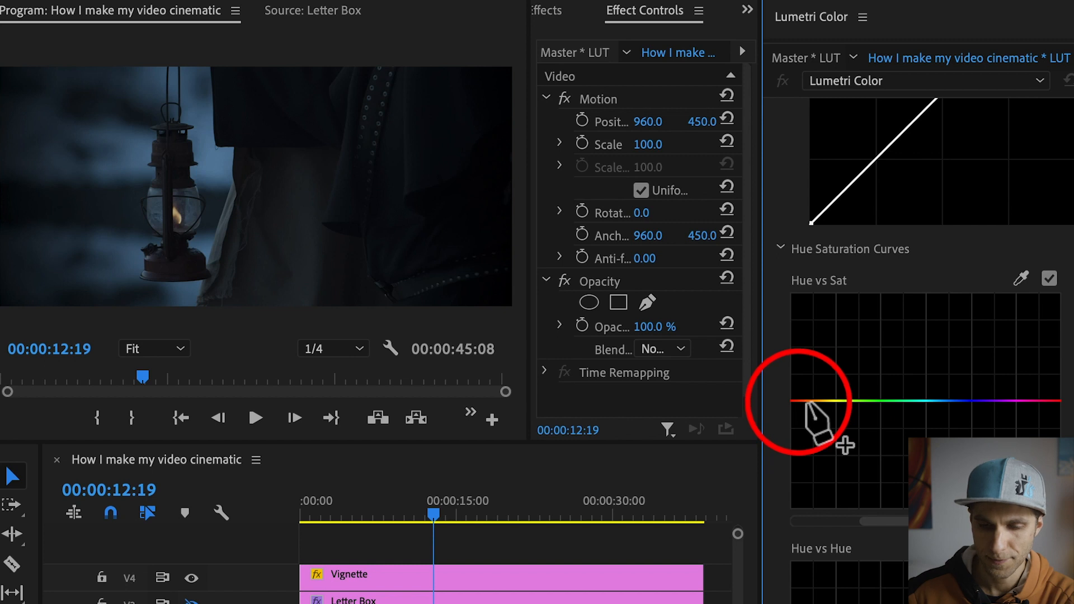
{"action": "left_click", "coordinate": [818, 401]}
{"action": "left_click", "coordinate": [848, 401]}
{"action": "left_click", "coordinate": [798, 401]}
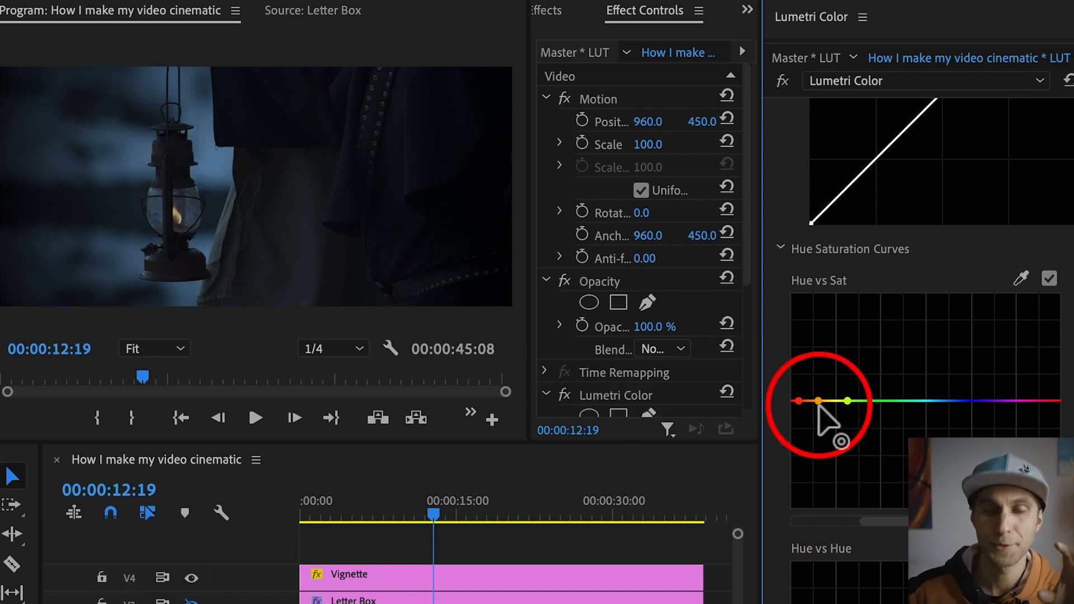
{"action": "left_click_drag", "start_coordinate": [818, 406], "coordinate": [820, 314]}
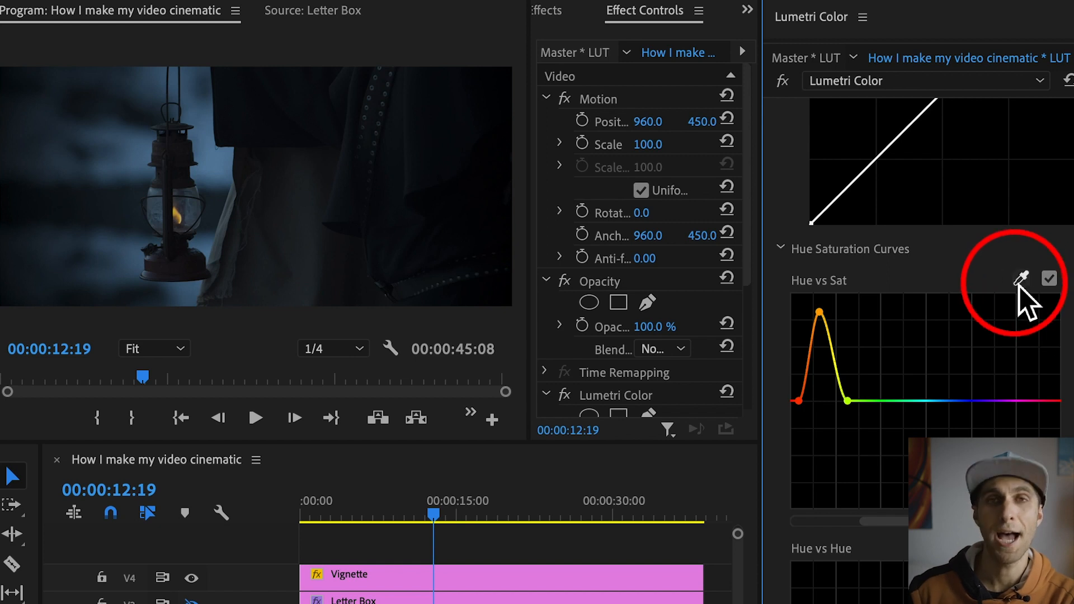
Step: Sample the blue background for the Hue vs Sat curve, raise its blue point strongly and check the look at 00:00:33:18
{"action": "left_click", "coordinate": [1020, 282]}
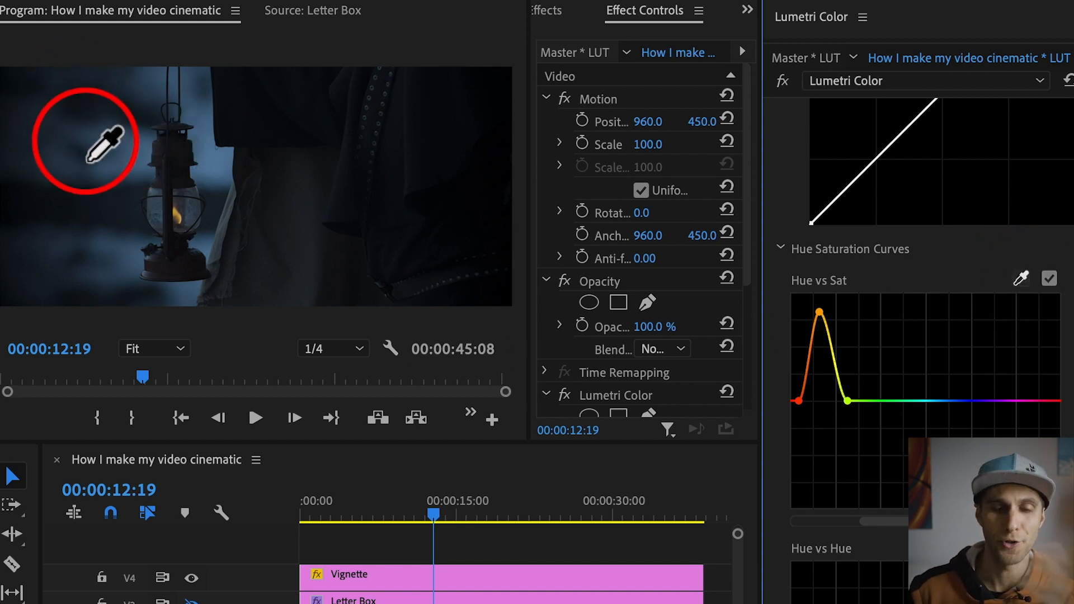
{"action": "left_click", "coordinate": [82, 139]}
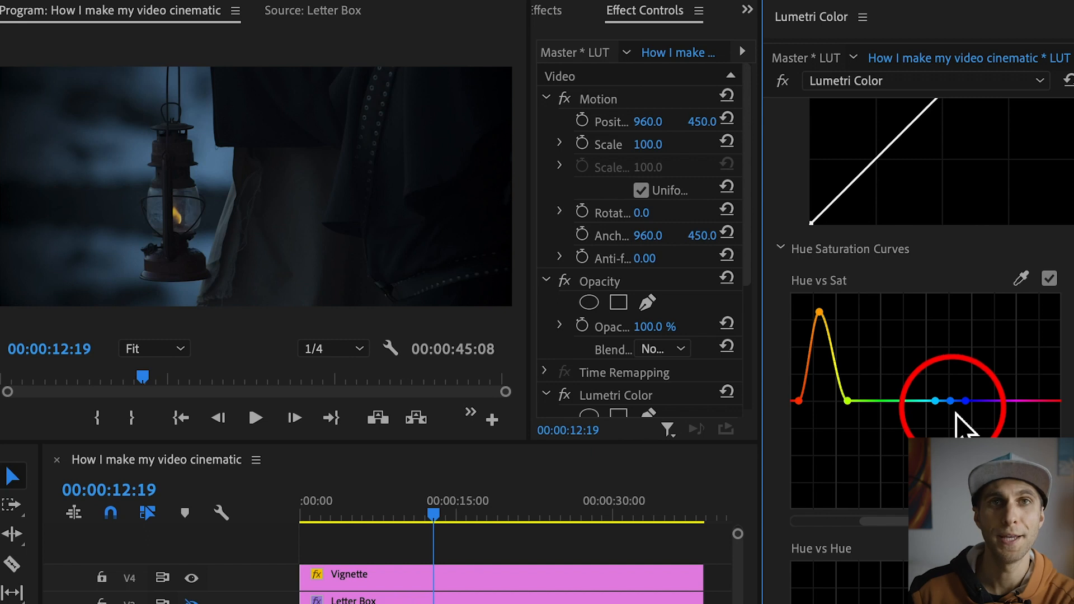
{"action": "left_click_drag", "start_coordinate": [953, 407], "coordinate": [948, 324]}
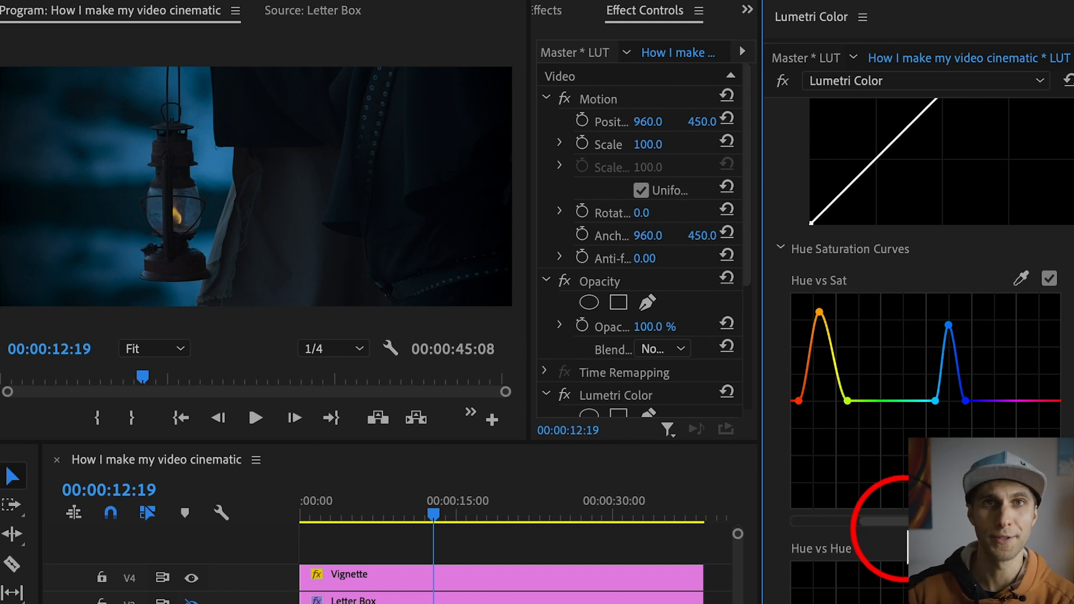
{"action": "left_click_drag", "start_coordinate": [442, 521], "coordinate": [656, 536]}
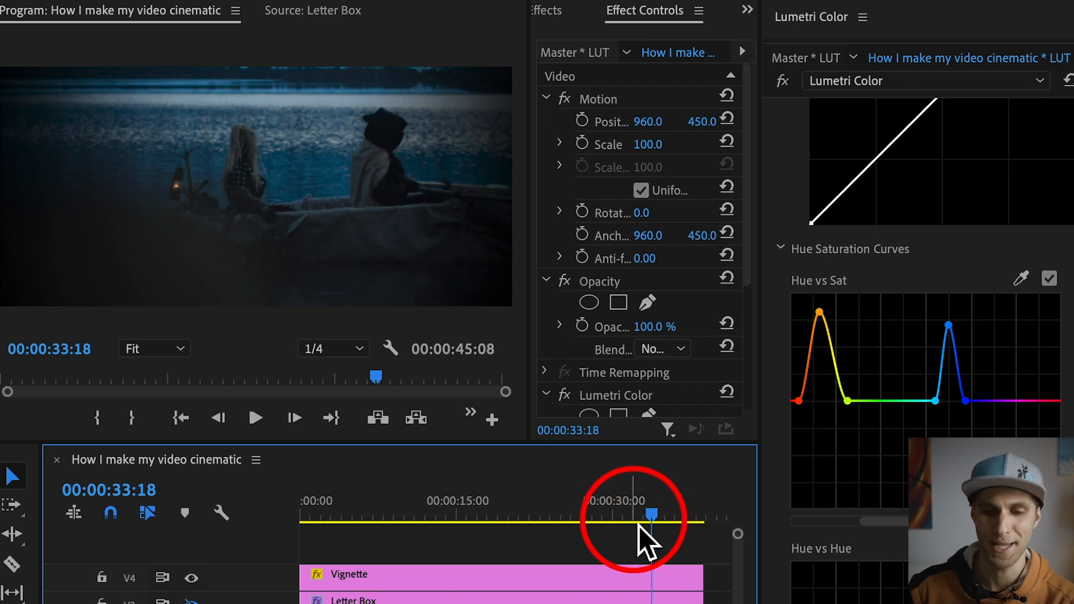
Step: Select the first V1 clip with the playhead at 00:00:01:13 and slightly lift the shadow point on its RGB curve
{"action": "left_click", "coordinate": [319, 503]}
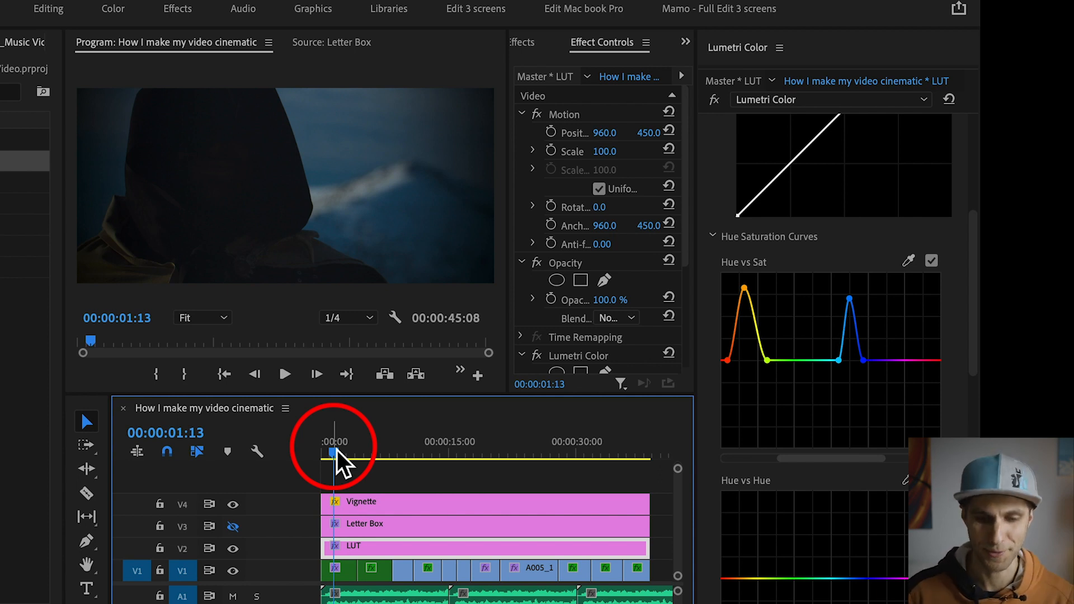
{"action": "left_click", "coordinate": [344, 574]}
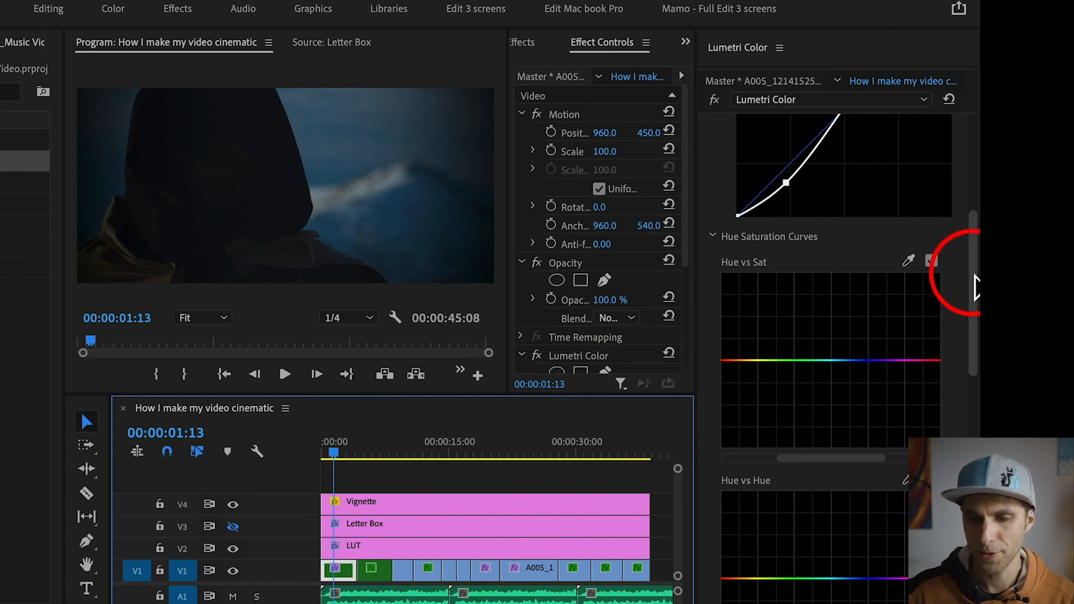
{"action": "left_click_drag", "start_coordinate": [973, 282], "coordinate": [962, 233]}
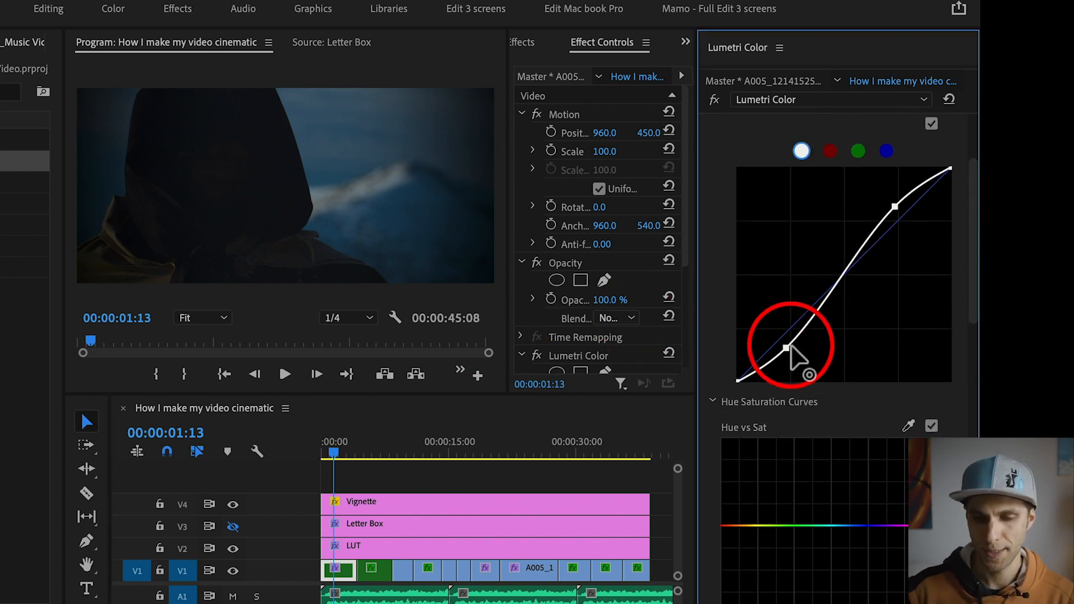
{"action": "mouse_move", "coordinate": [787, 350]}
{"action": "left_mouse_down"}
{"action": "mouse_move", "coordinate": [778, 362]}
{"action": "mouse_move", "coordinate": [783, 345]}
{"action": "left_mouse_up"}
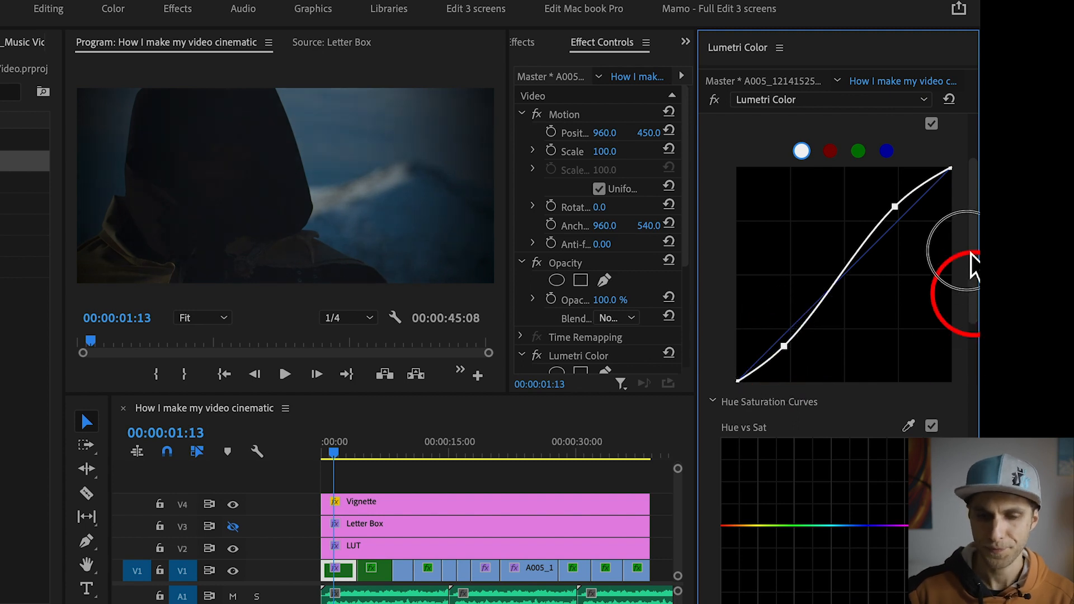
Step: Lower the first clip's Blacks to -12.2 in Lumetri Basic Correction
{"action": "left_click_drag", "start_coordinate": [972, 253], "coordinate": [974, 197]}
{"action": "left_click", "coordinate": [770, 139]}
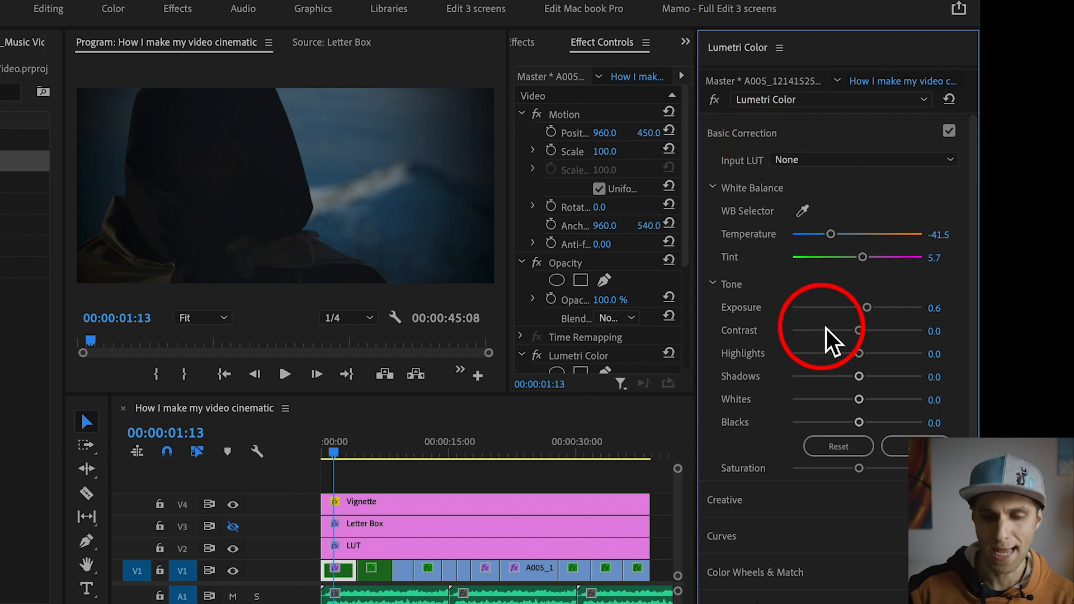
{"action": "mouse_move", "coordinate": [858, 423]}
{"action": "left_mouse_down"}
{"action": "mouse_move", "coordinate": [831, 424]}
{"action": "mouse_move", "coordinate": [849, 424]}
{"action": "left_mouse_up"}
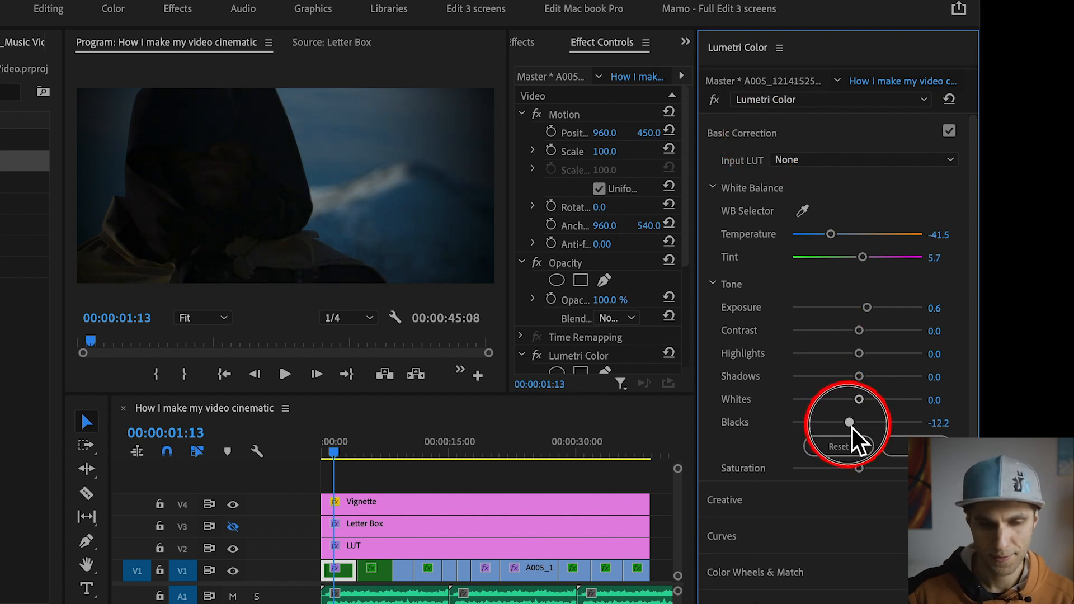
Step: Select the V1 lantern clip with the playhead at 00:00:12:06 and sample its blue background for the Hue vs Sat curve
{"action": "left_click_drag", "start_coordinate": [424, 474], "coordinate": [435, 476]}
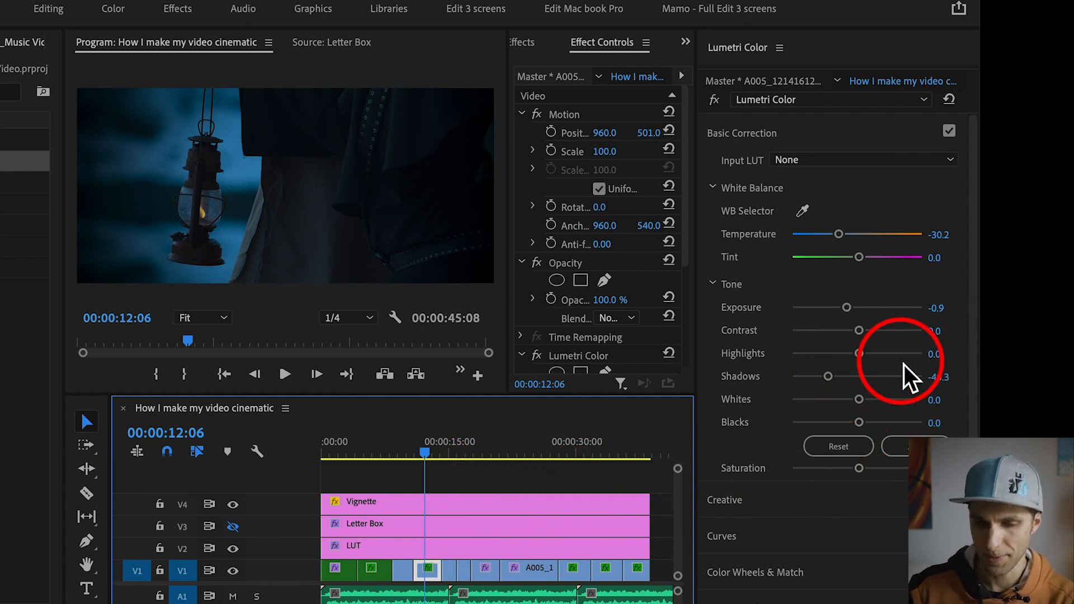
{"action": "left_click_drag", "start_coordinate": [974, 308], "coordinate": [976, 374]}
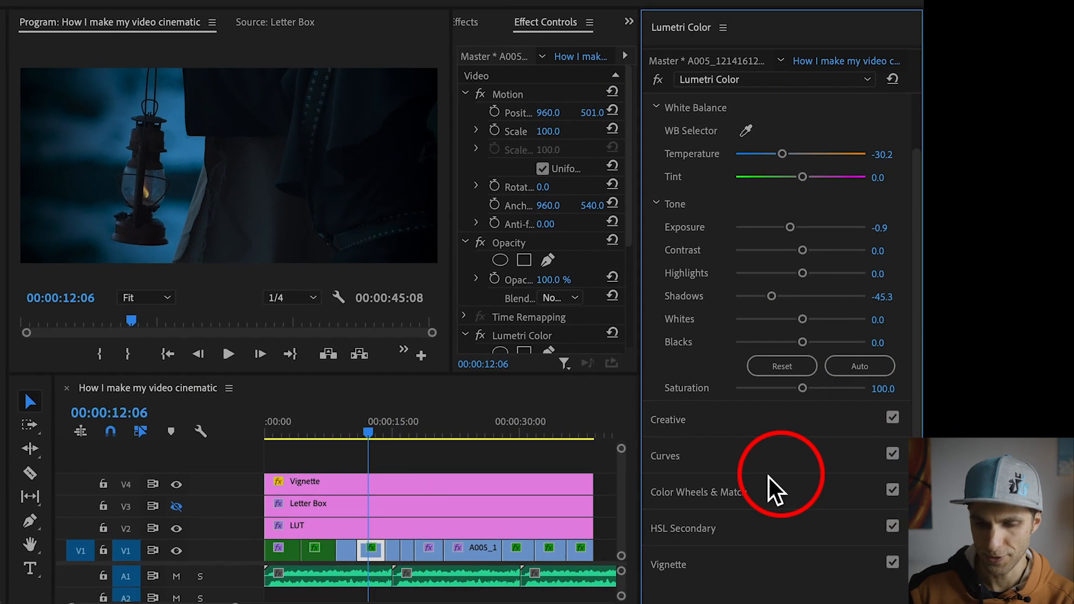
{"action": "left_click", "coordinate": [774, 481]}
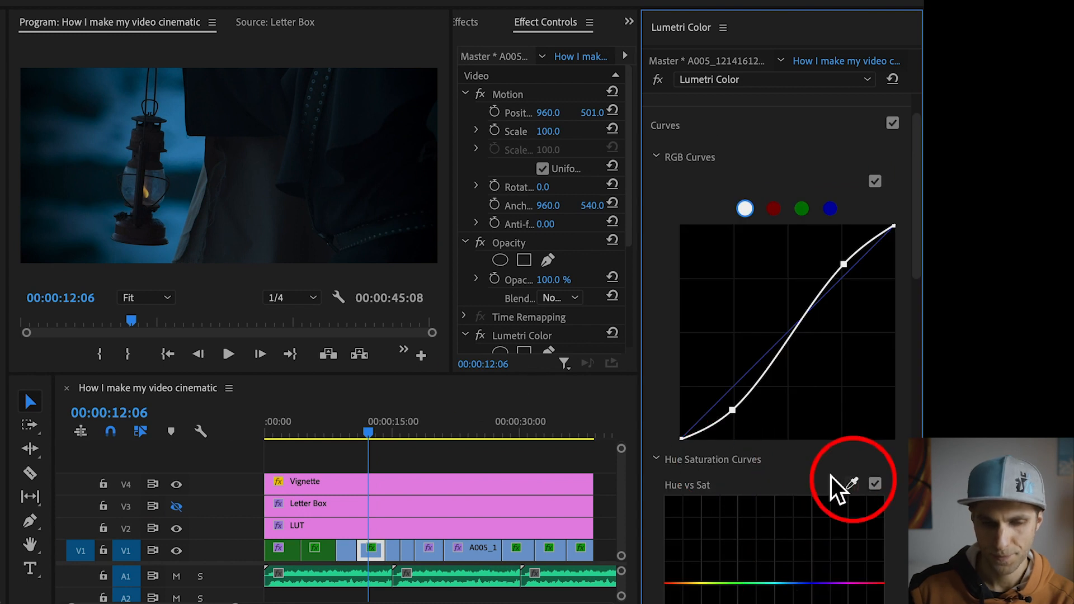
{"action": "left_click", "coordinate": [851, 484]}
{"action": "left_click", "coordinate": [120, 157]}
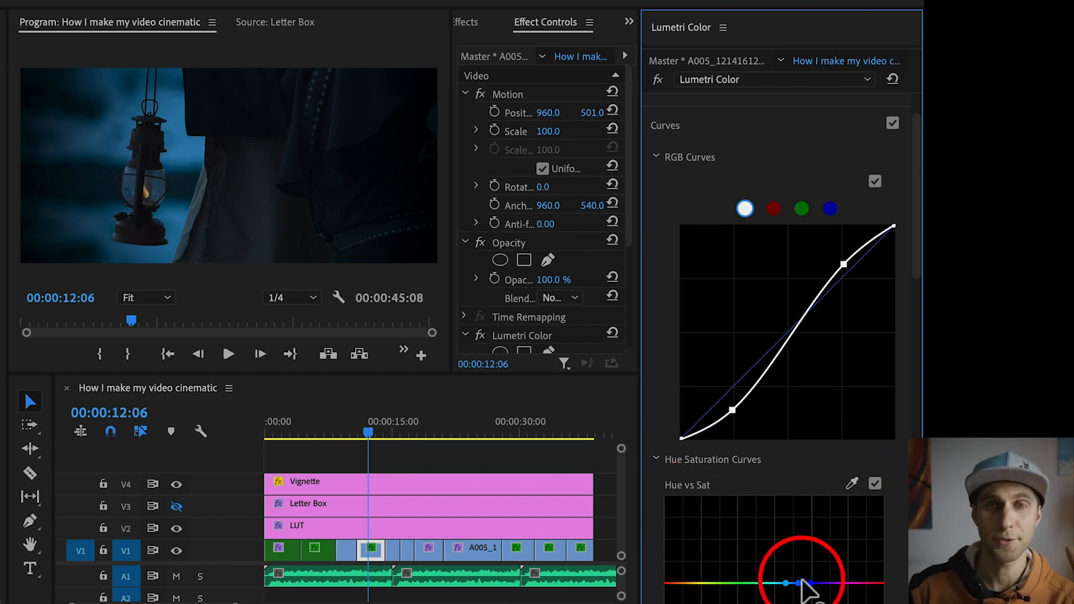